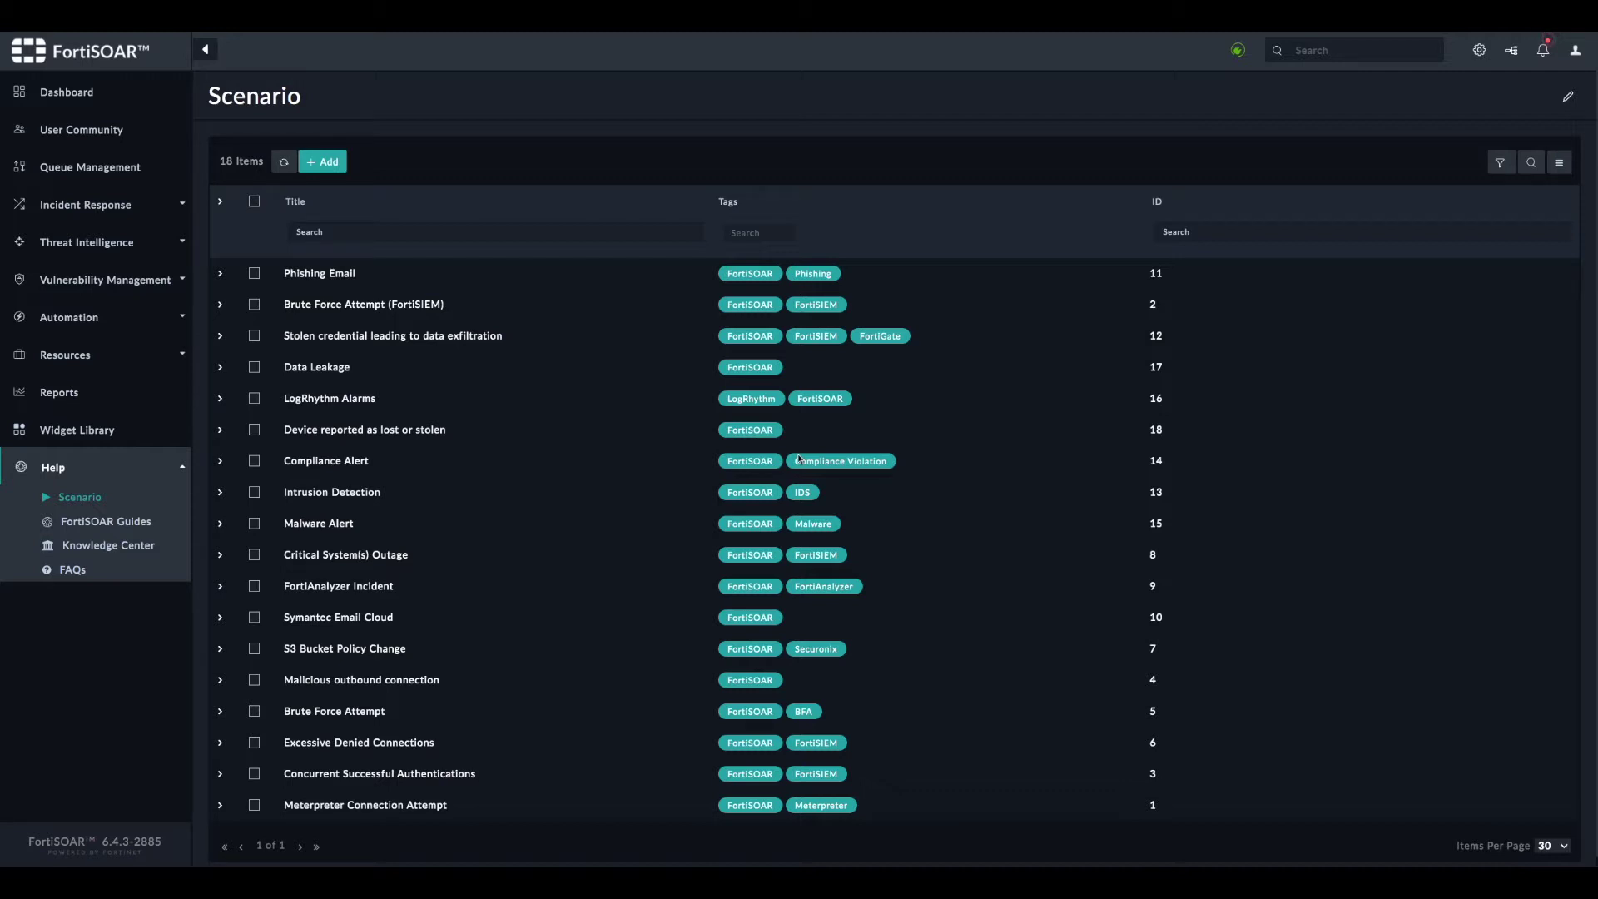
click(482, 312)
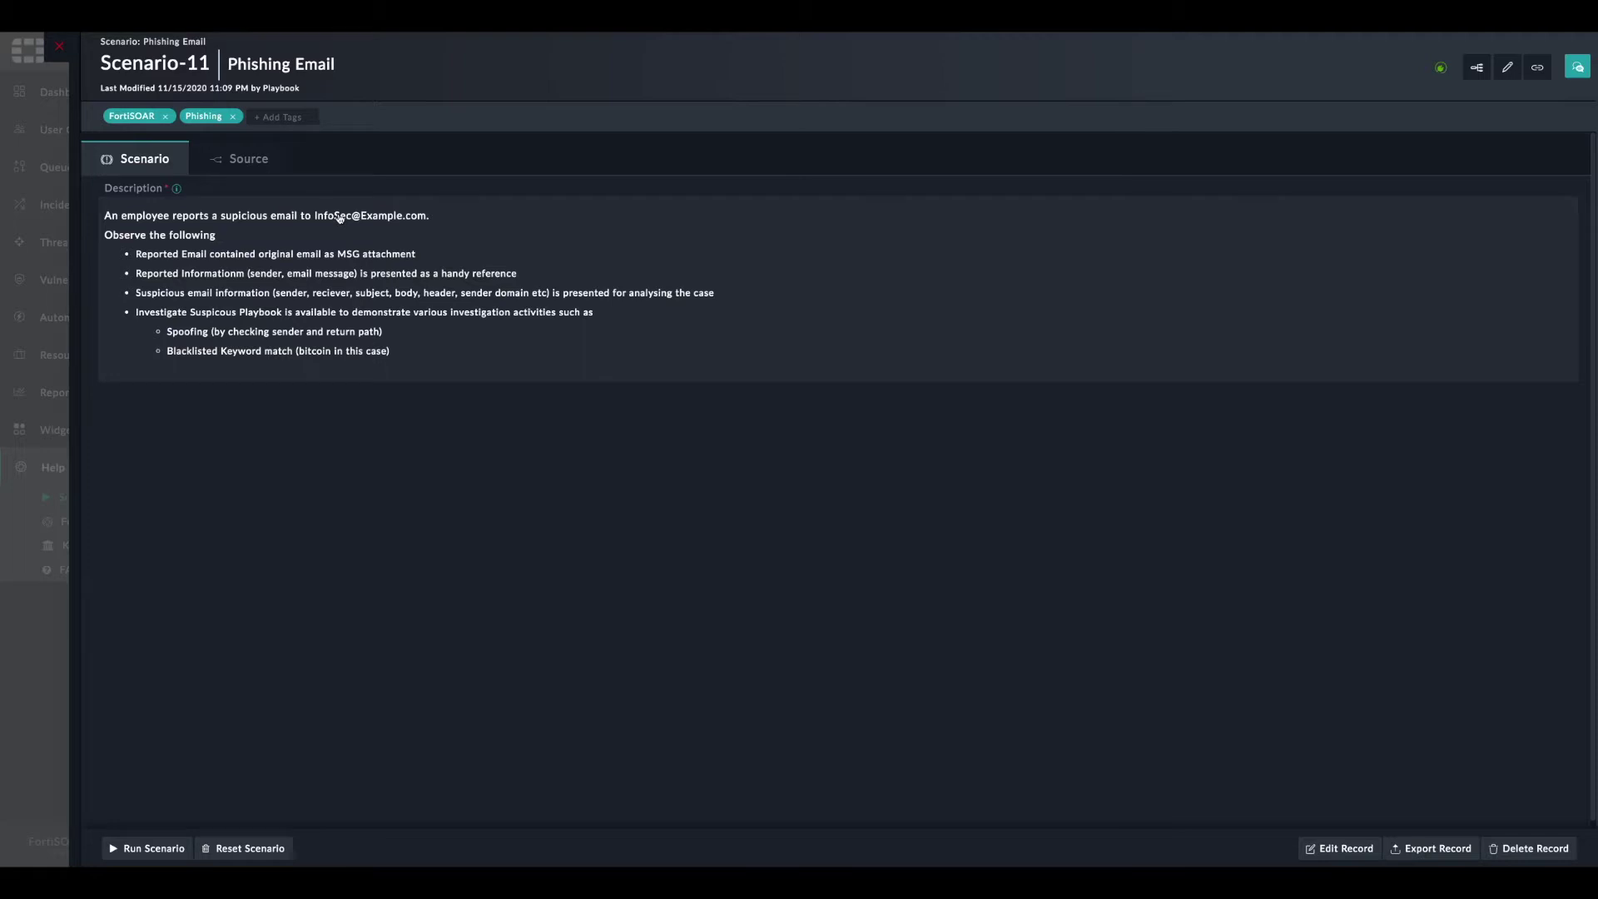
click(243, 158)
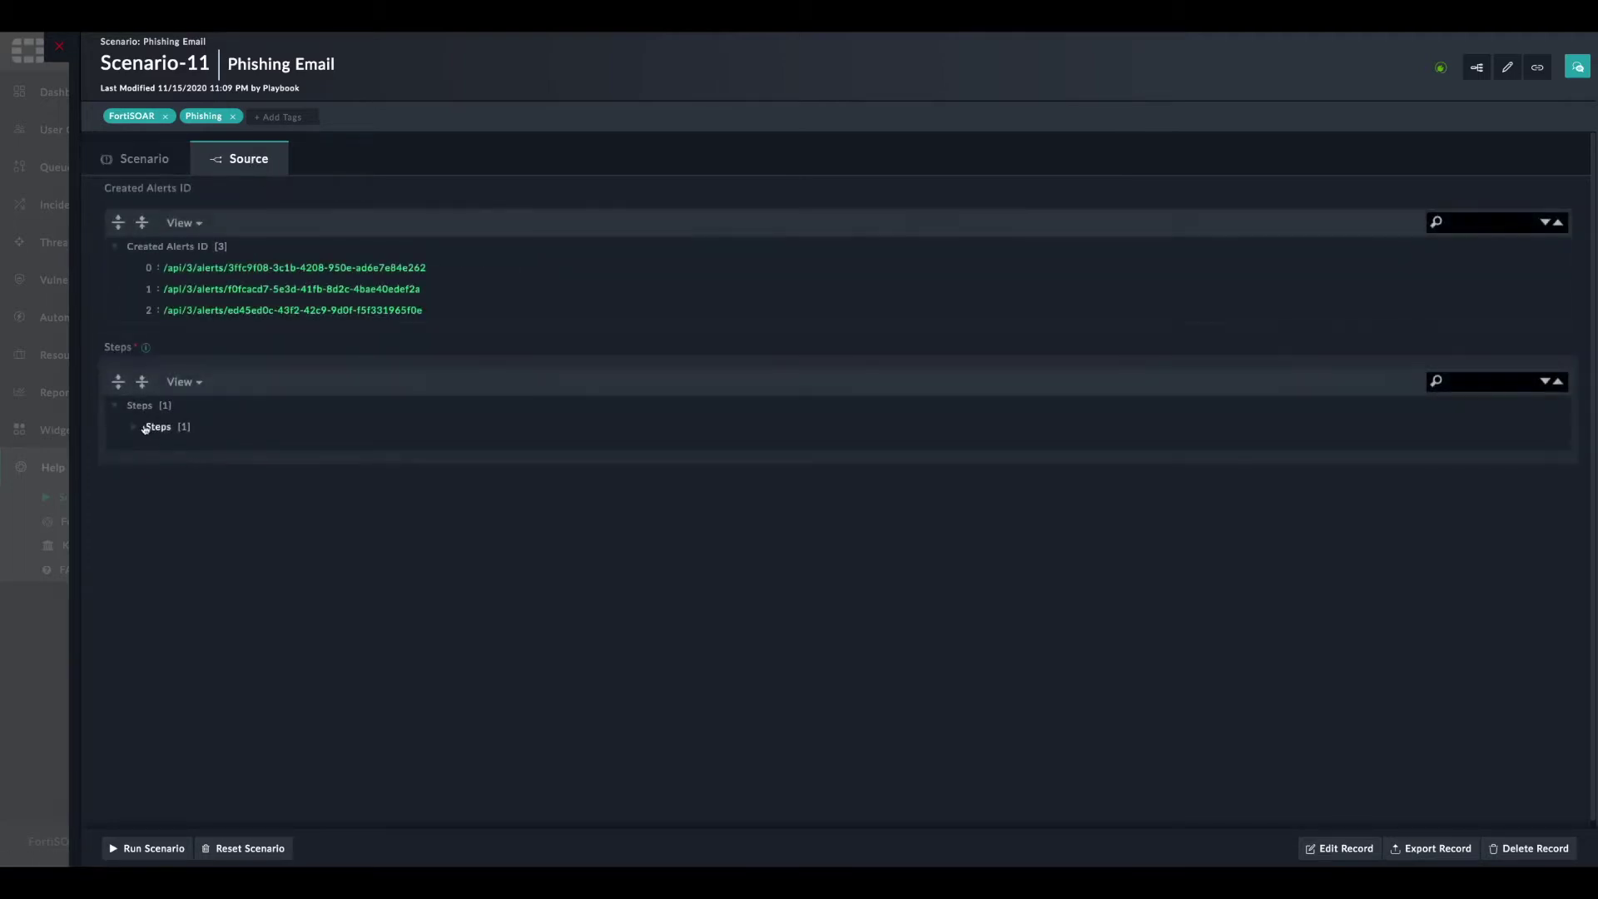
click(134, 426)
click(151, 448)
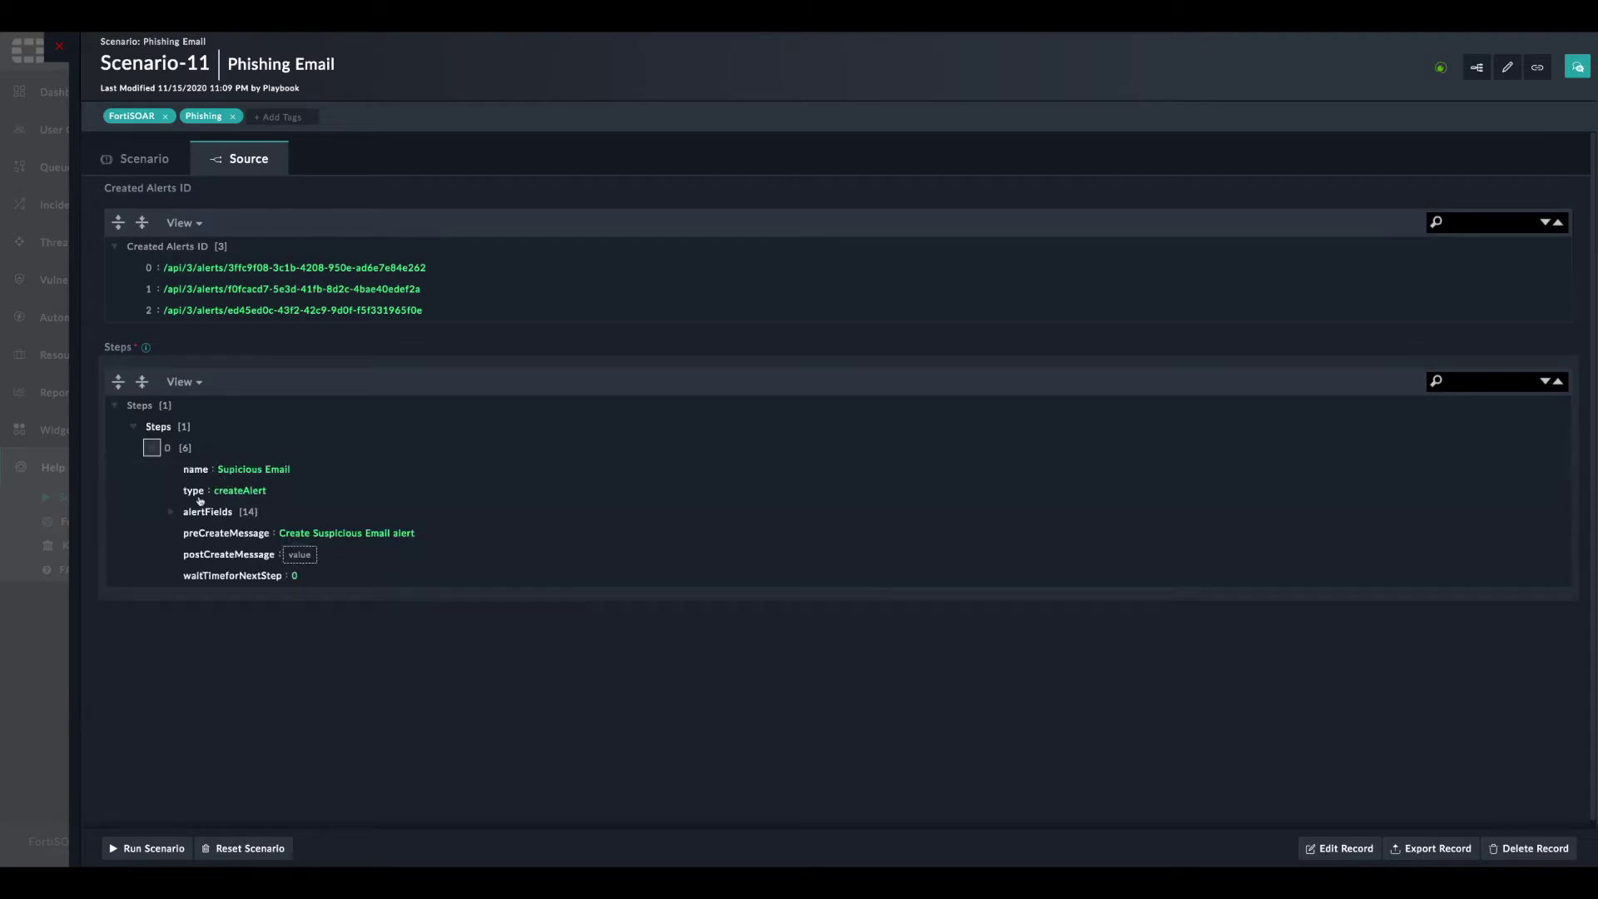
click(170, 512)
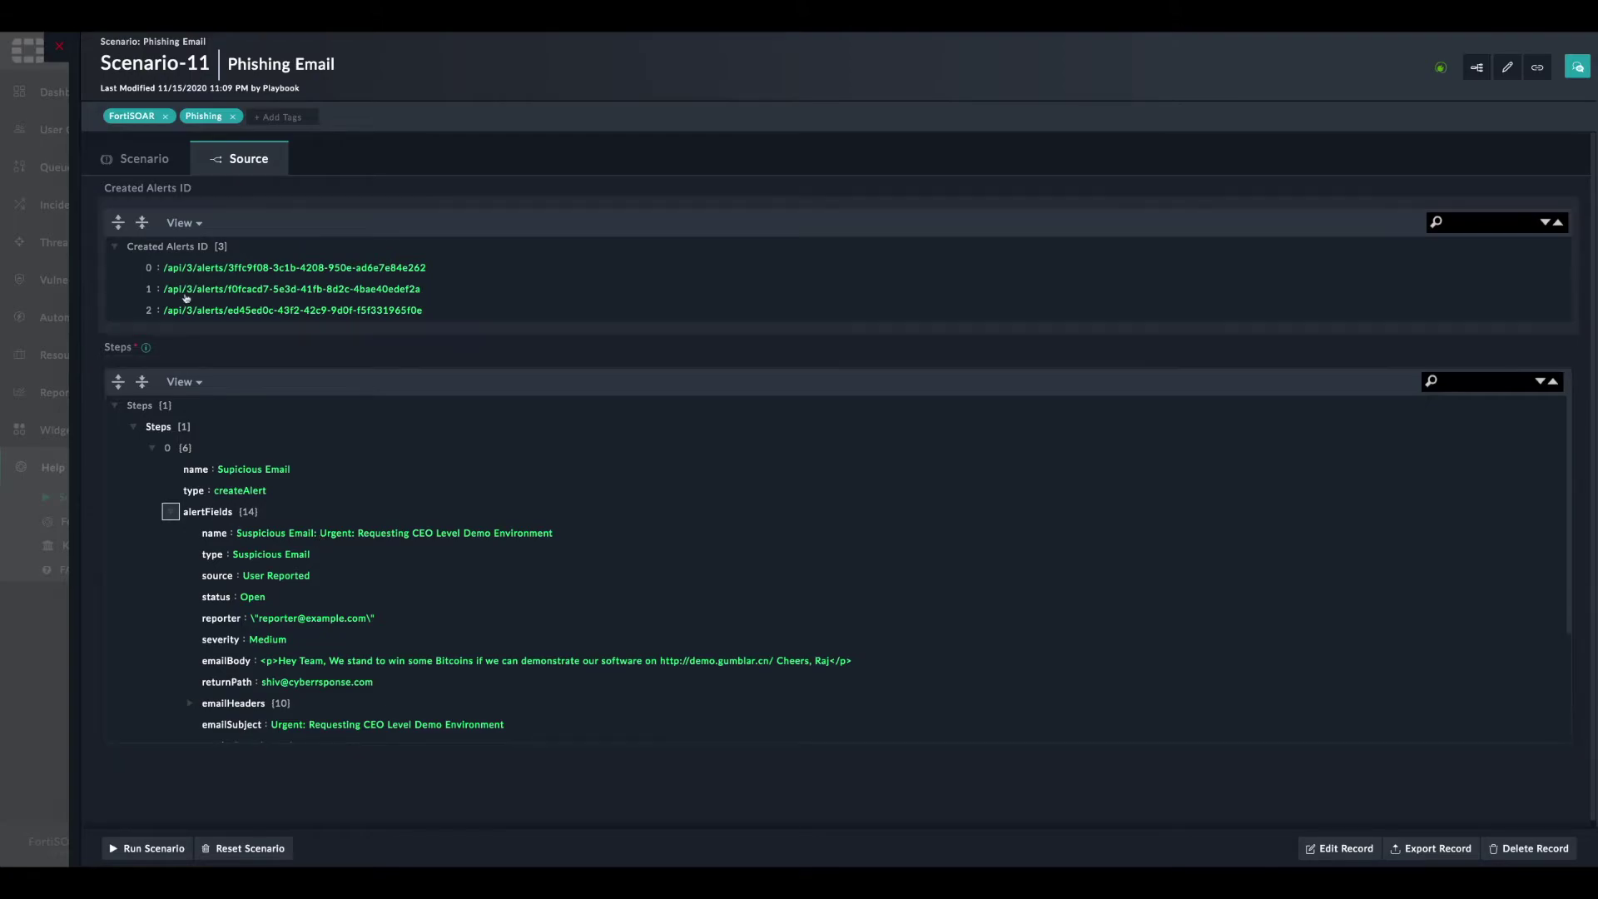
click(59, 45)
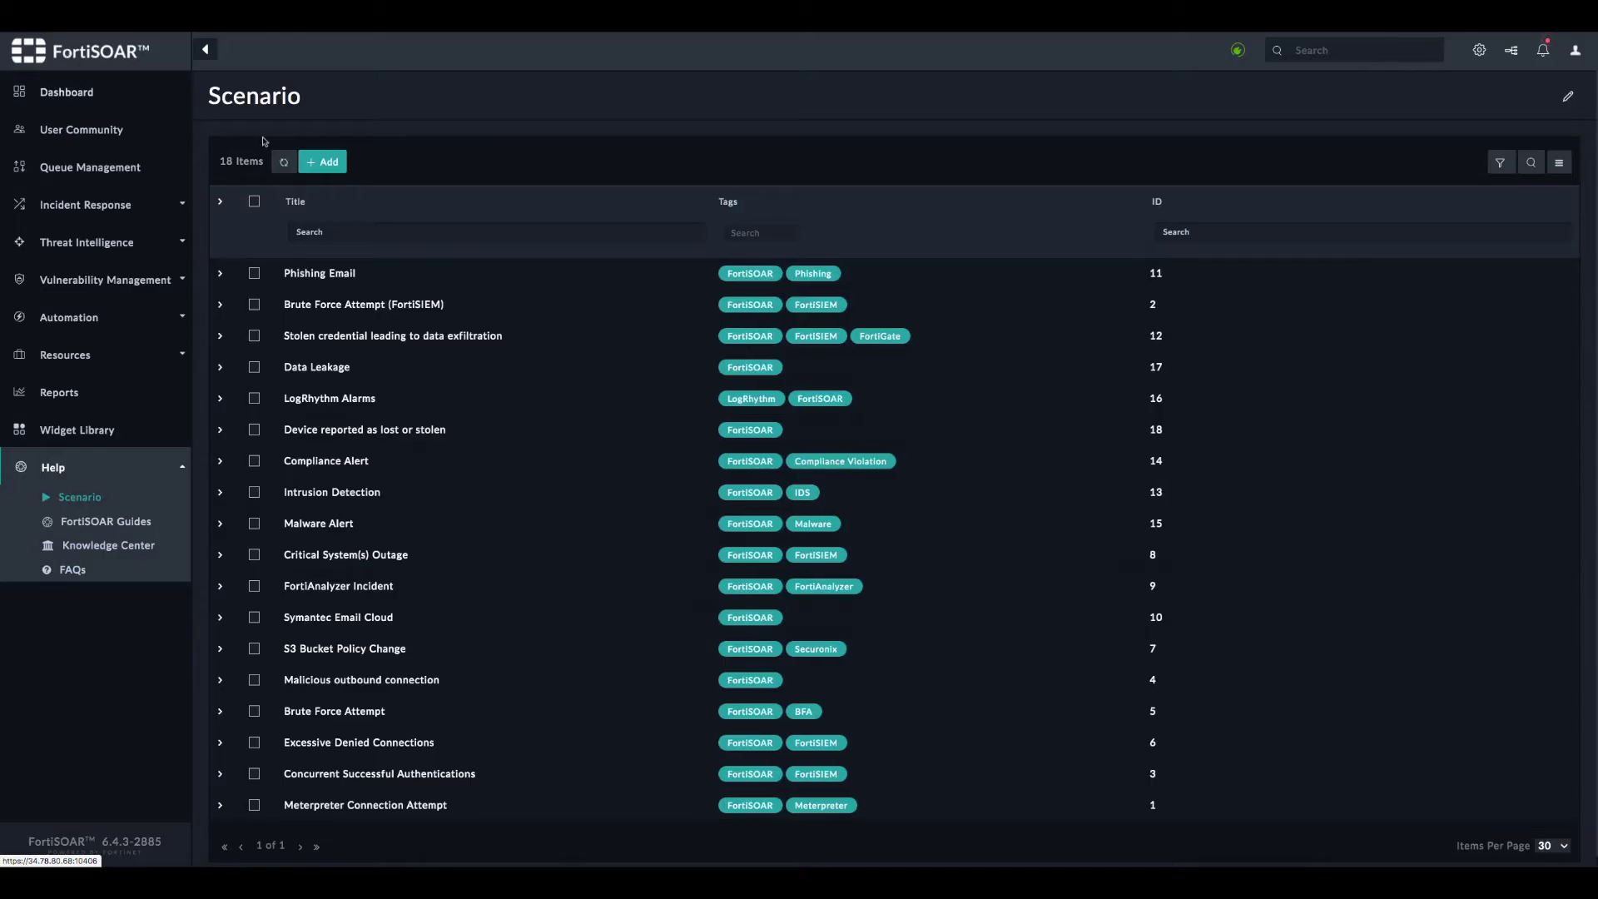
Run the Phishing Email scenario and open the new Alert-107 from Incident Response > Alerts
click(254, 273)
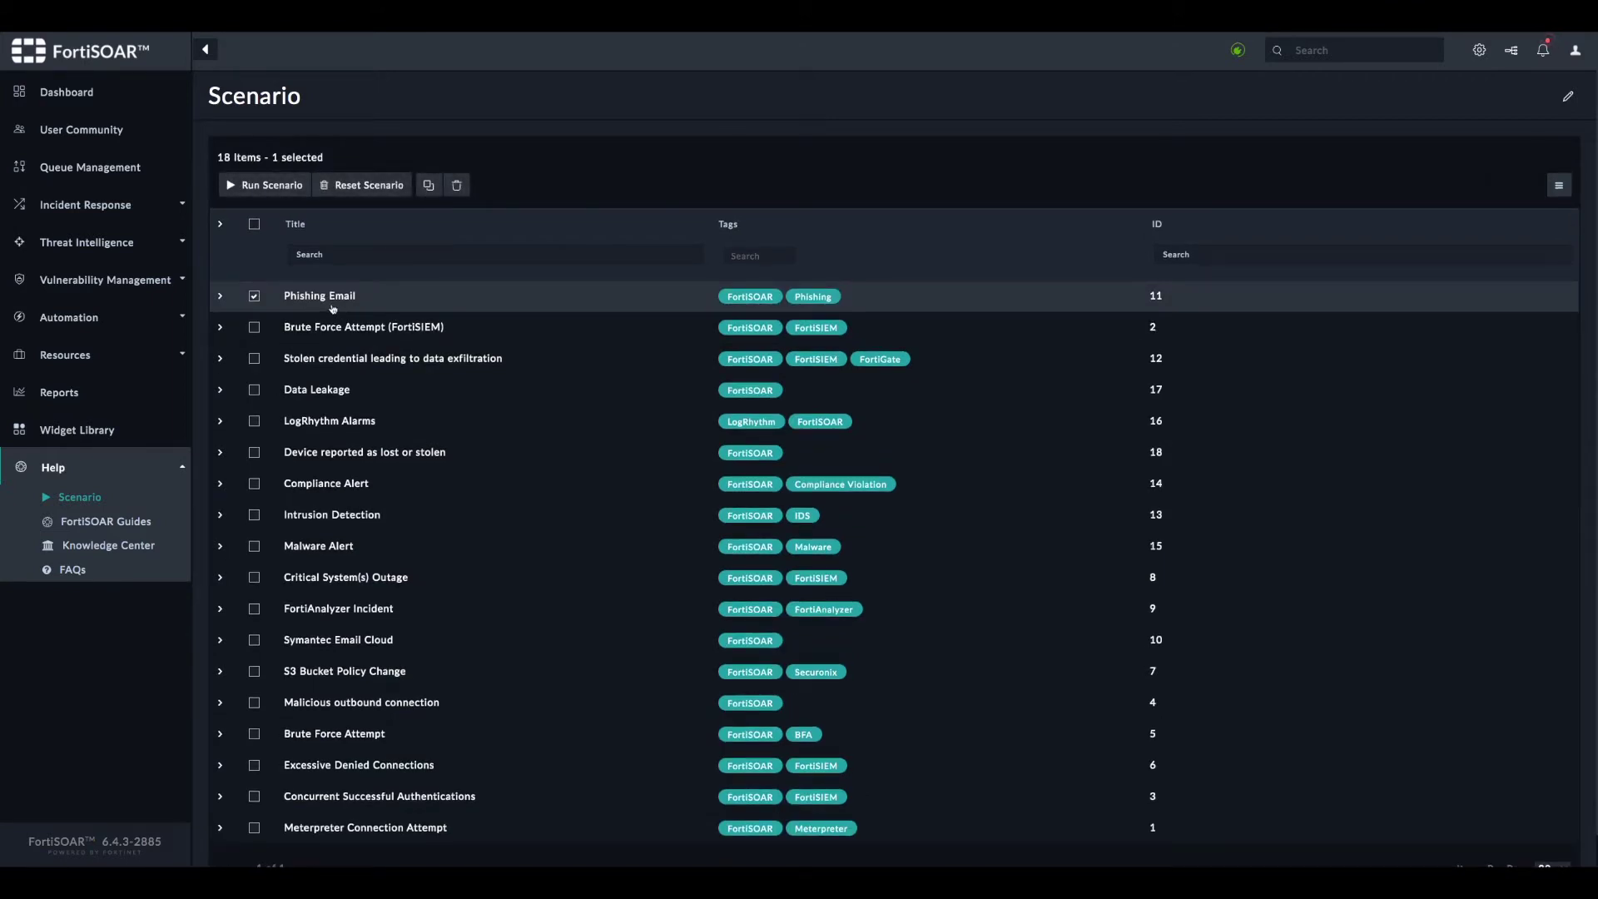
click(268, 184)
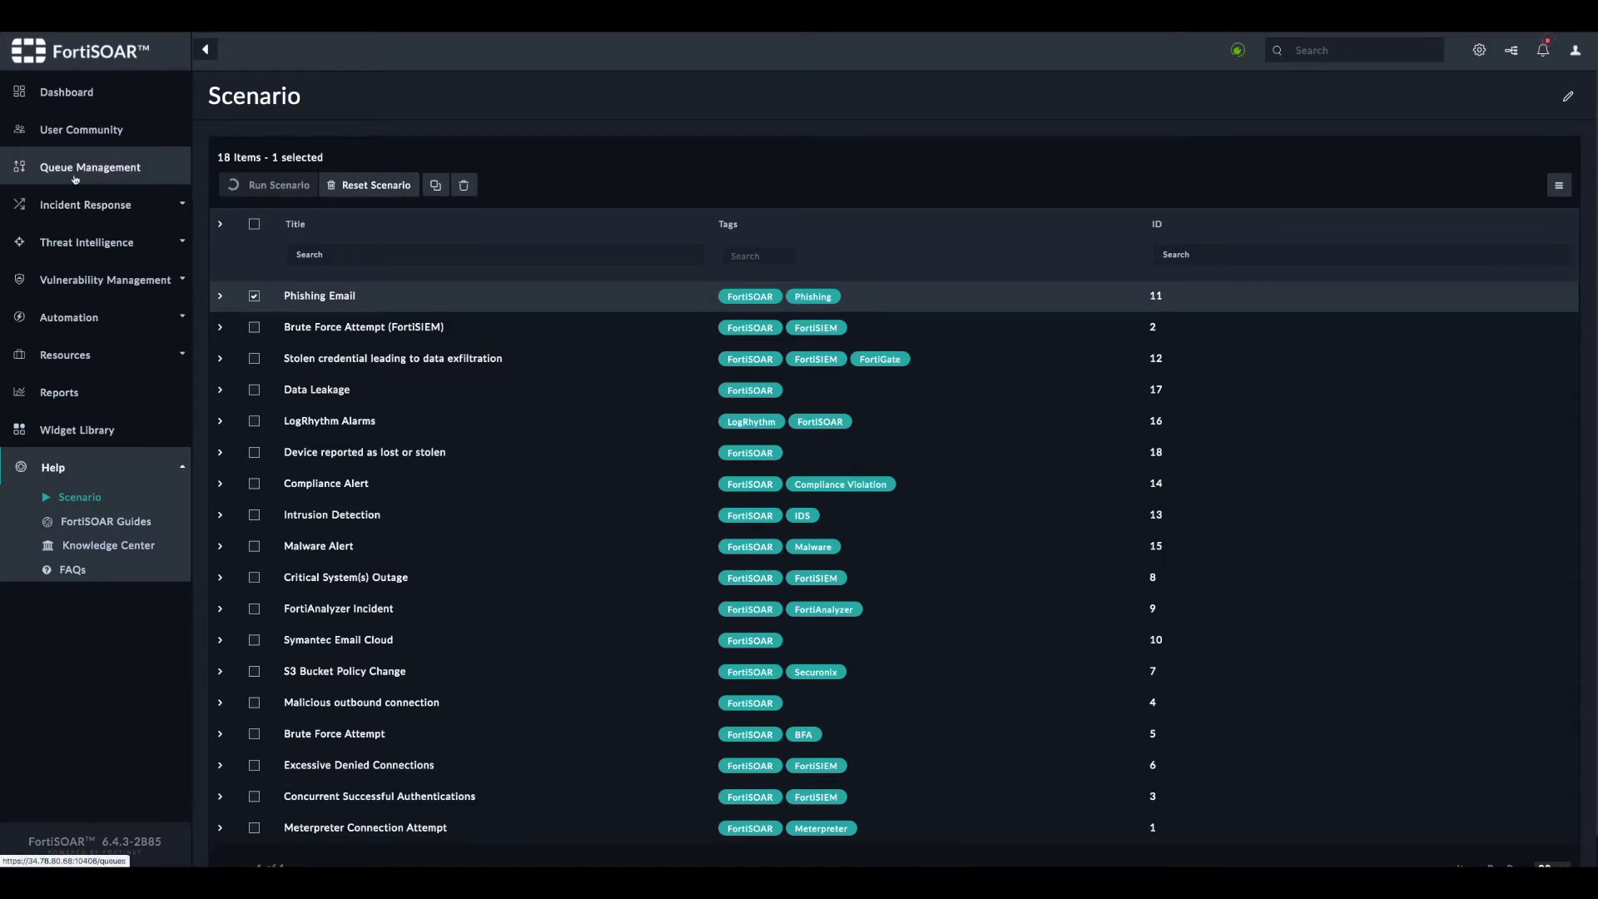
click(84, 205)
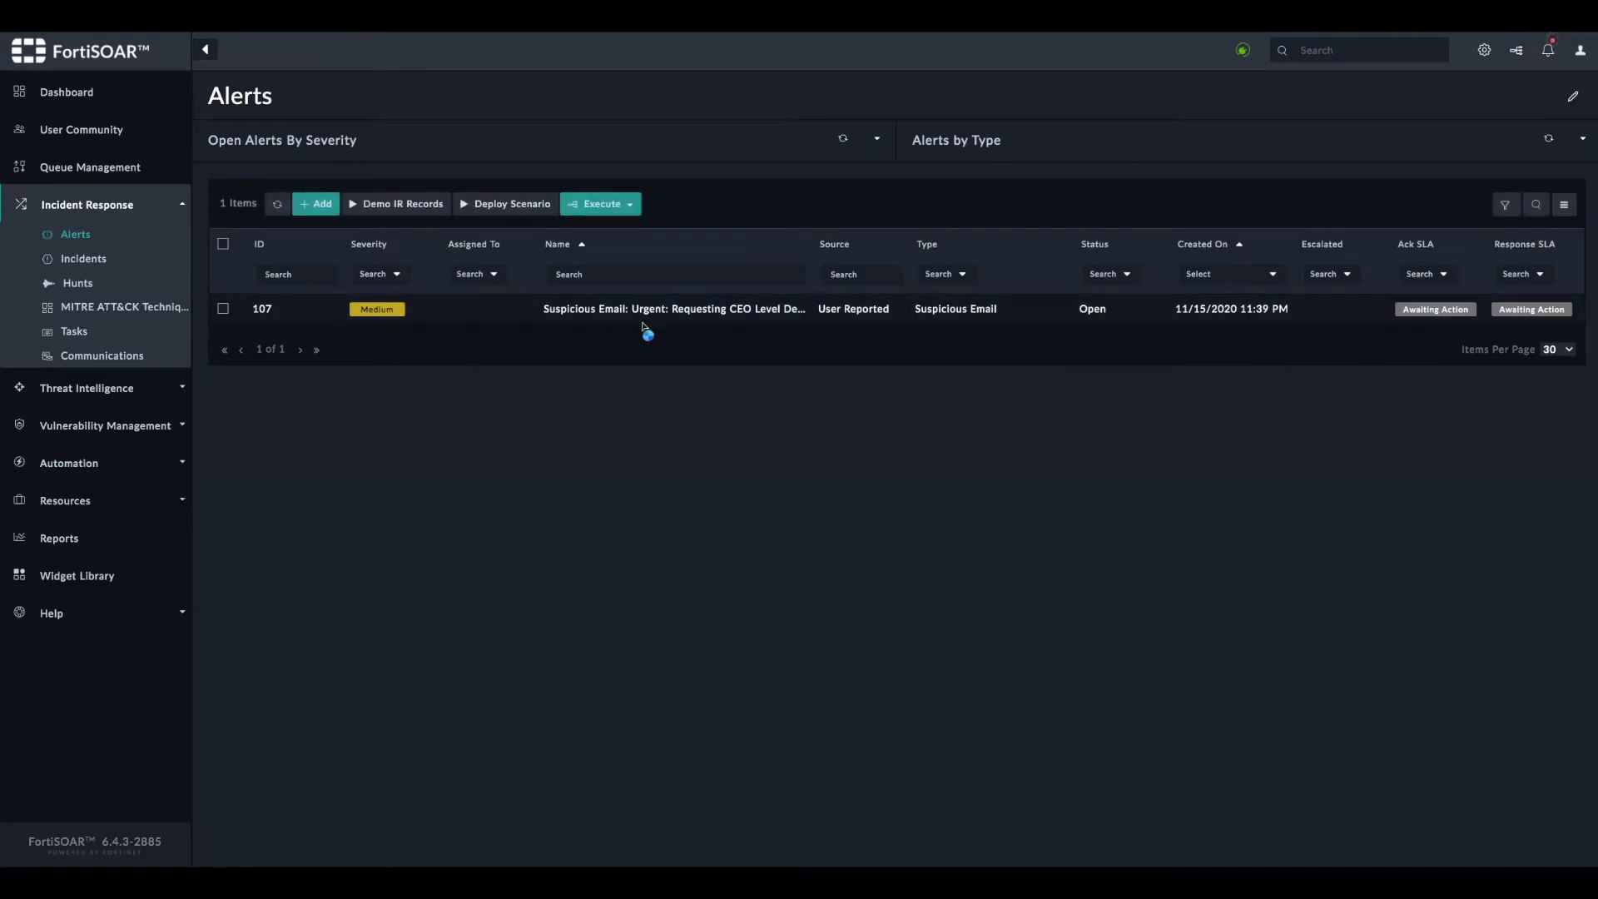
click(755, 317)
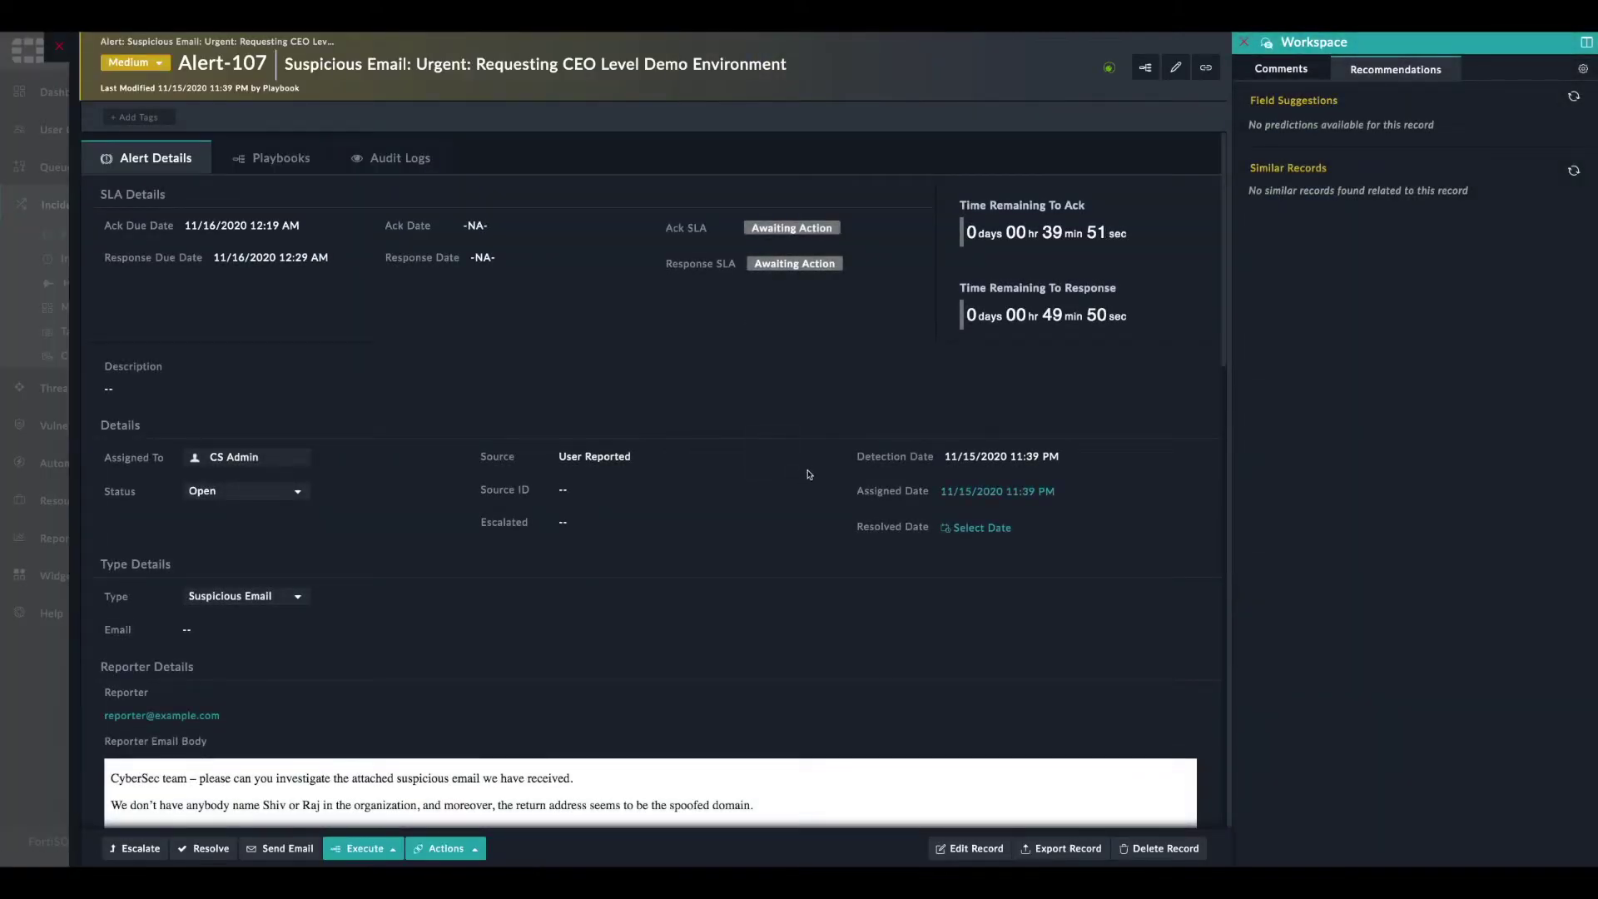
Scroll through Alert-107's reporter note and email sender, recipient, subject, body and headers
scroll(607, 507, down, 1)
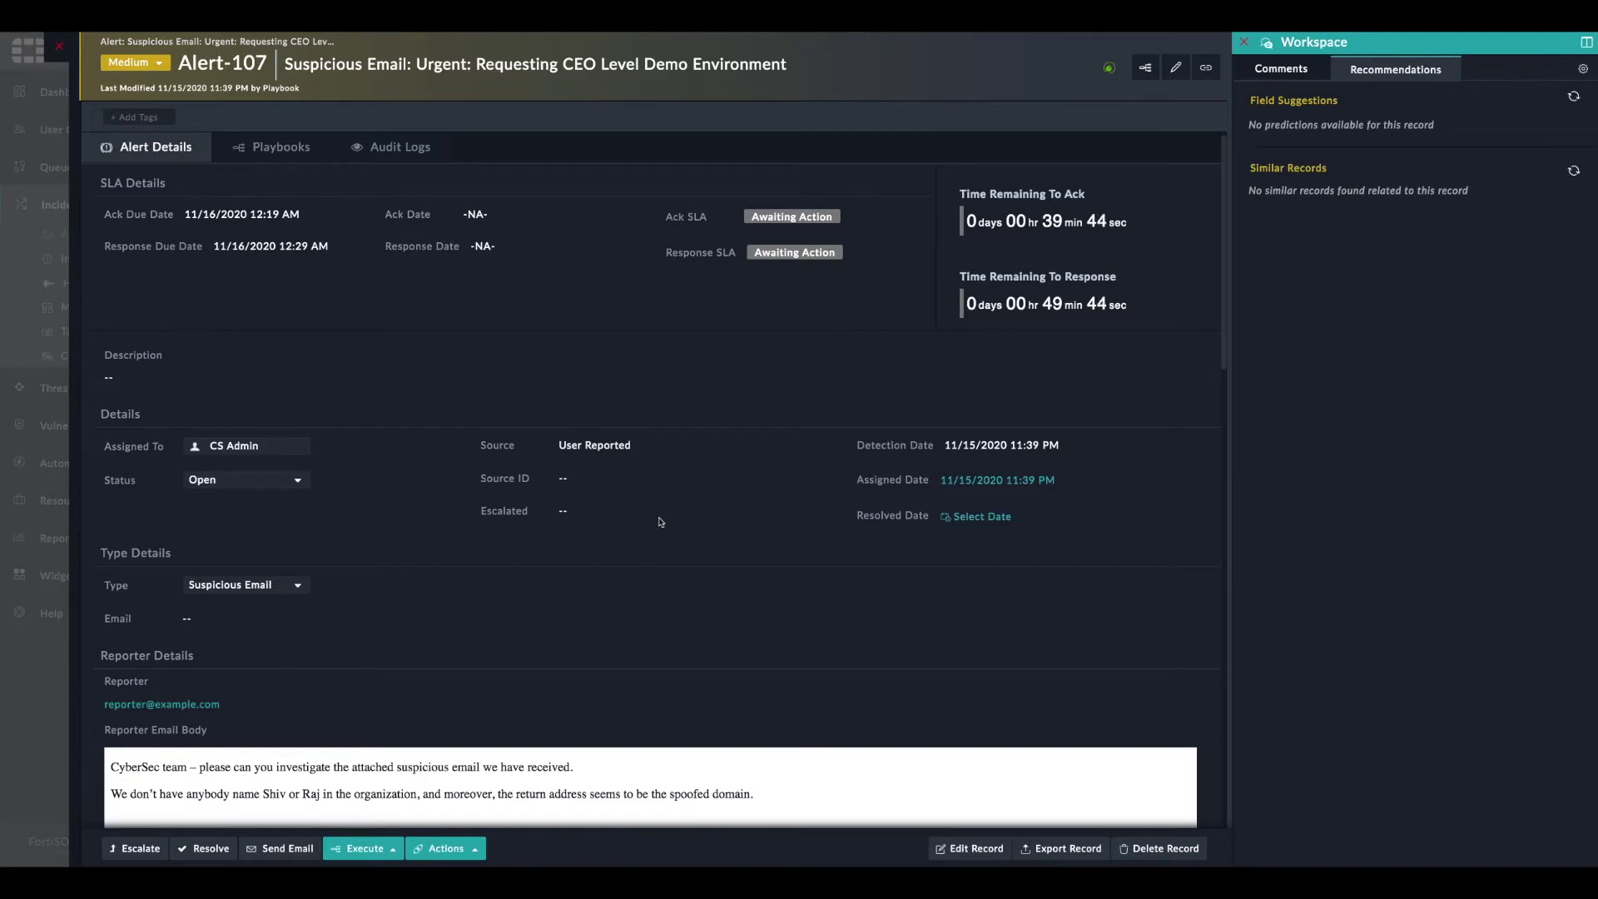
scroll(660, 521, down, 2)
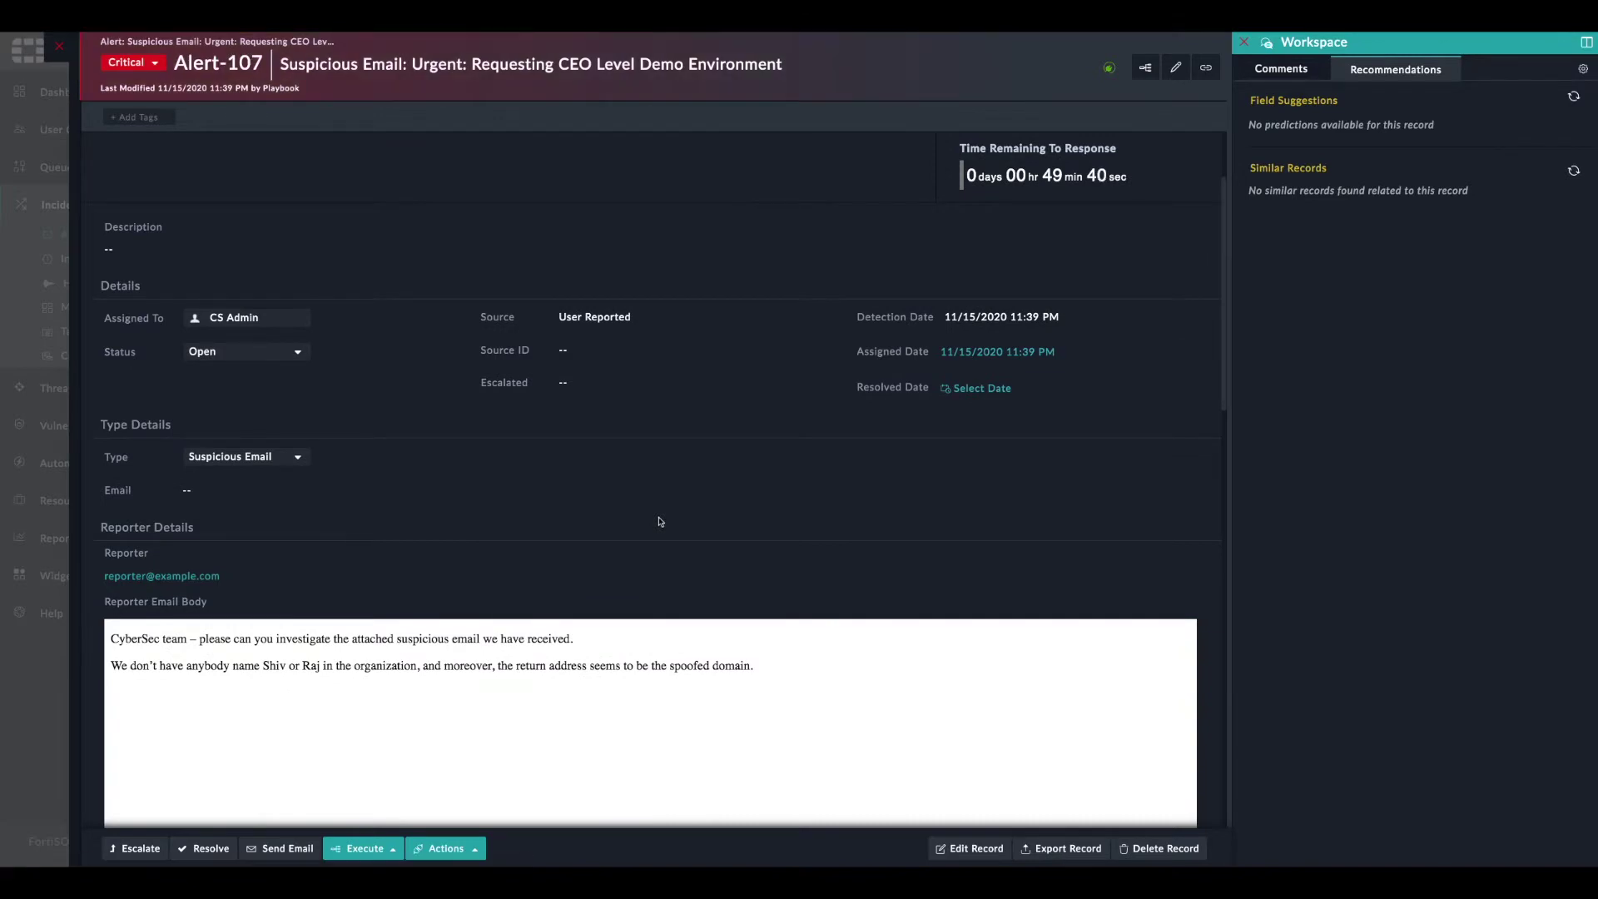
scroll(660, 522, down, 1)
scroll(662, 405, up, 2)
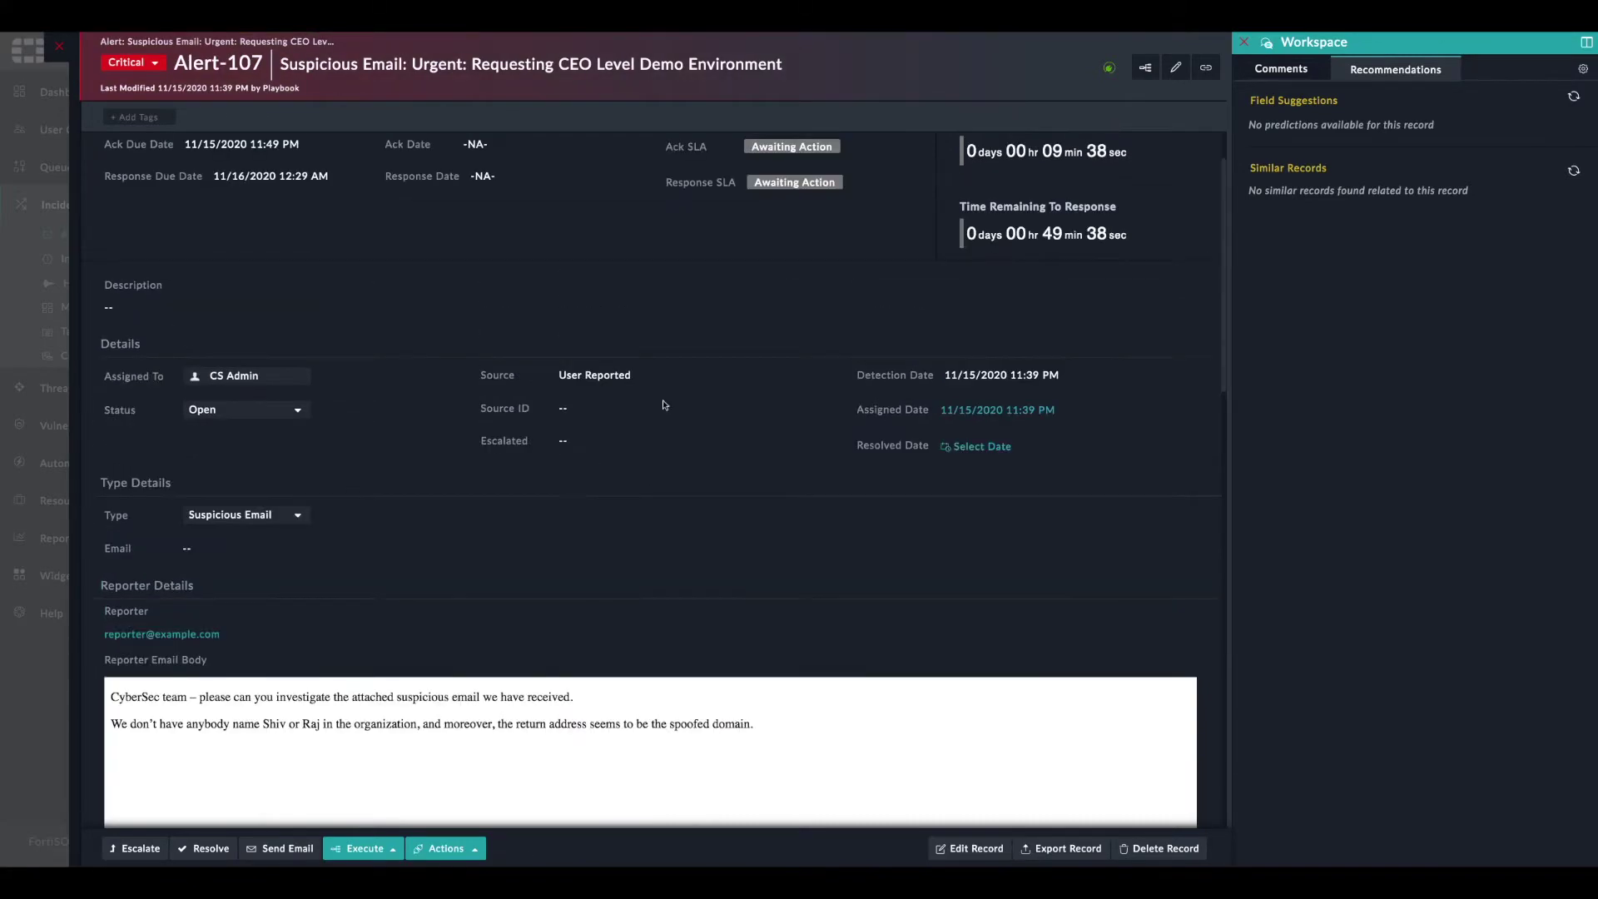
scroll(637, 468, down, 4)
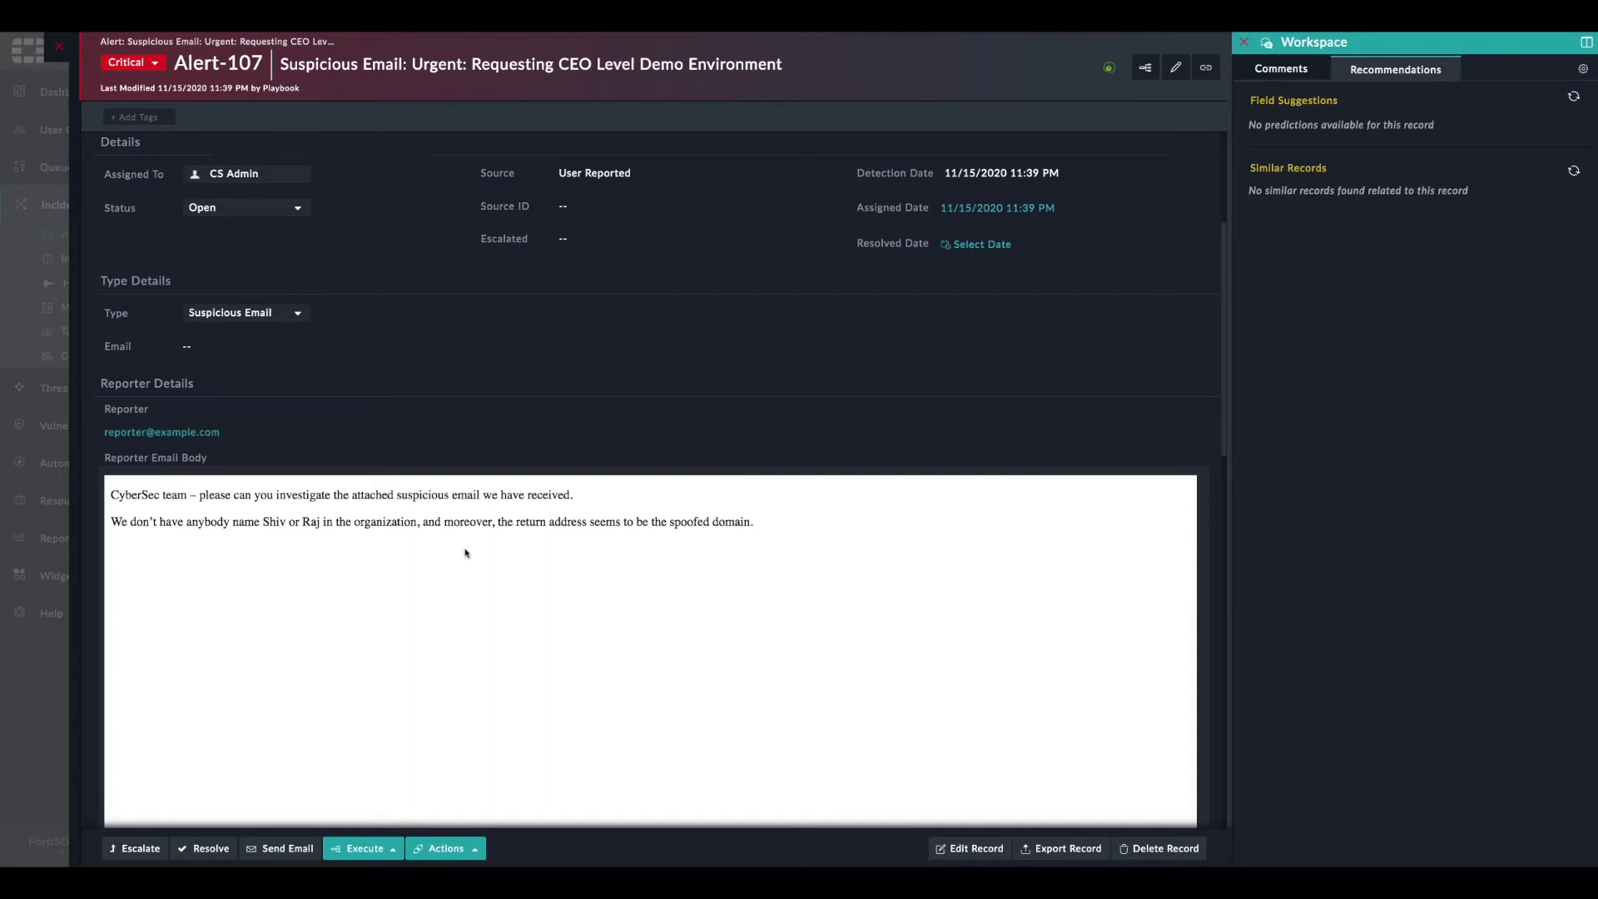
scroll(465, 553, down, 1)
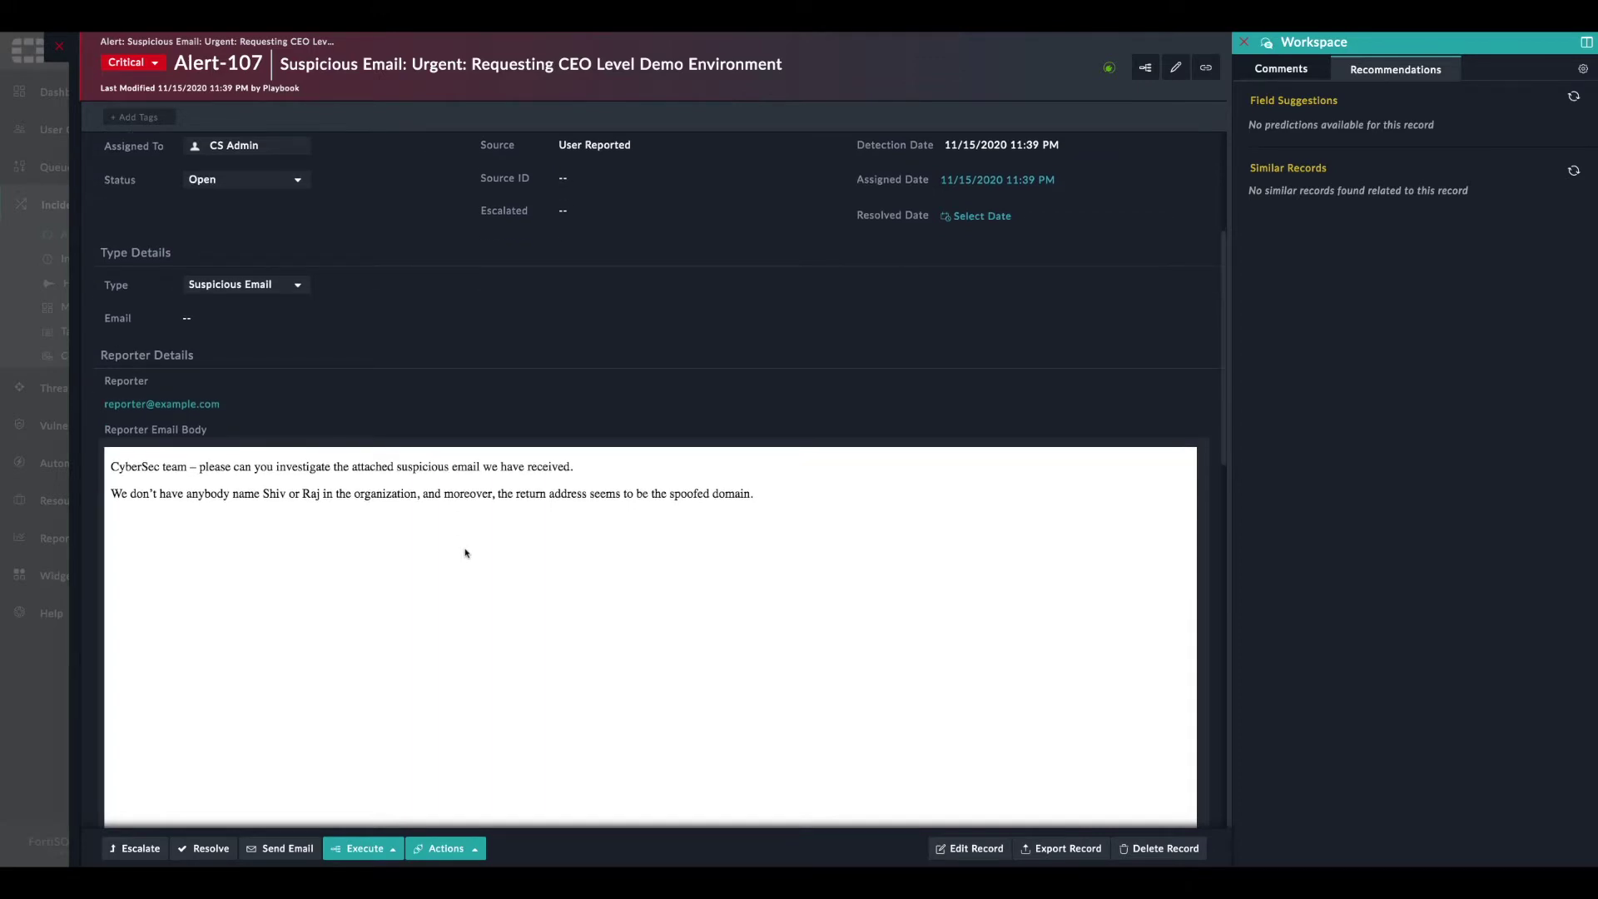
scroll(465, 552, down, 10)
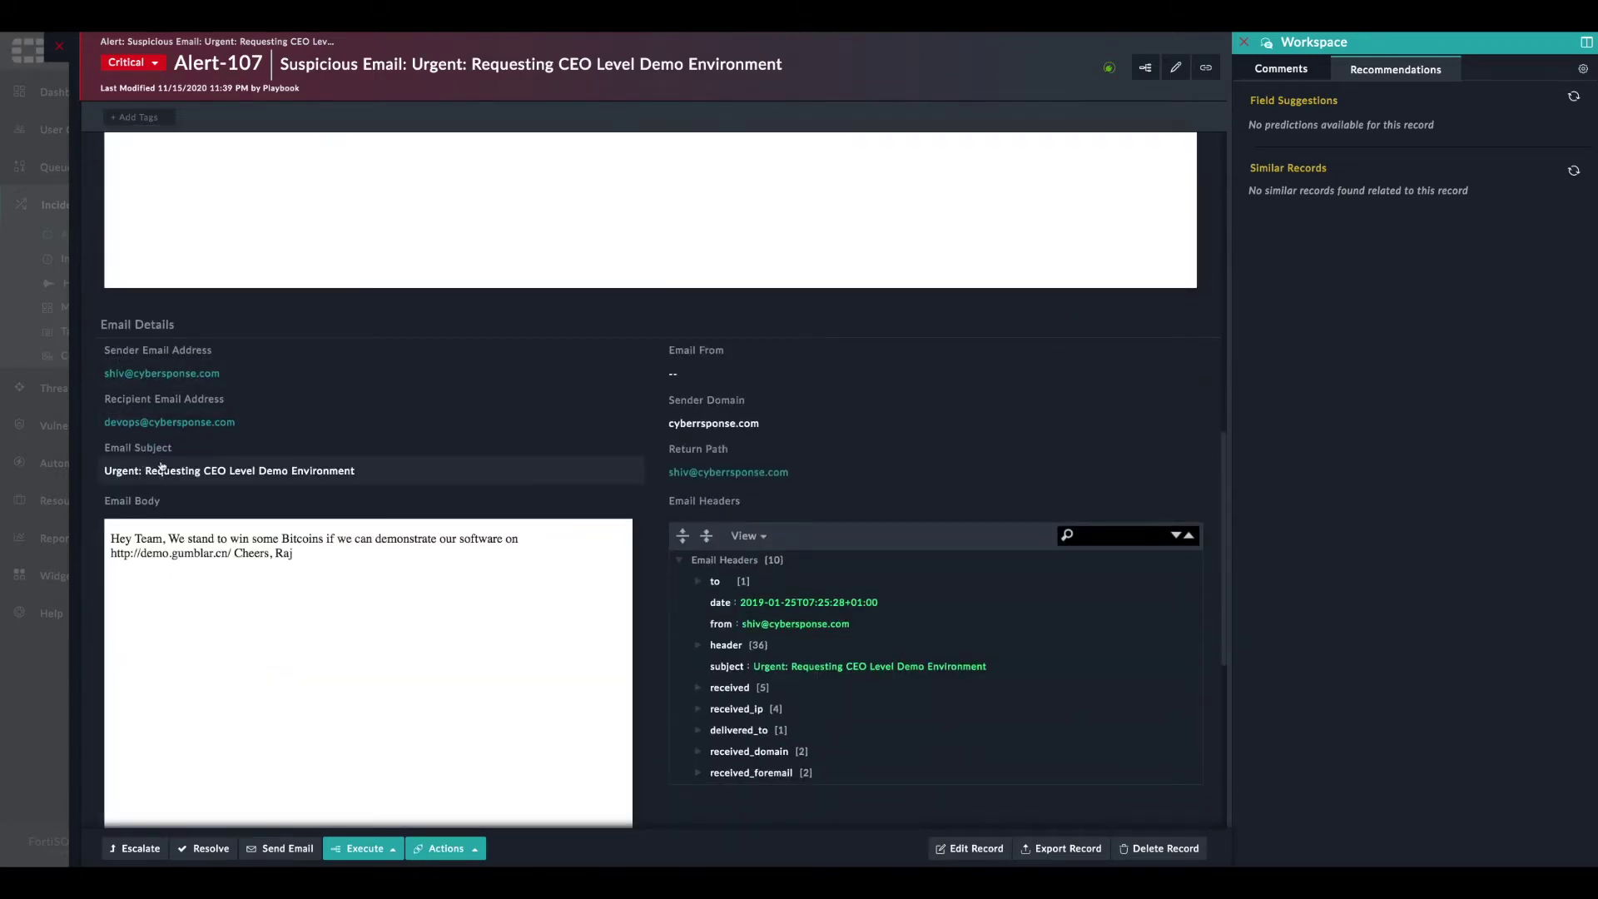
Expand the 'to' and 'header' email header entries, then scroll down to the 8 extracted indicators
scroll(827, 662, down, 1)
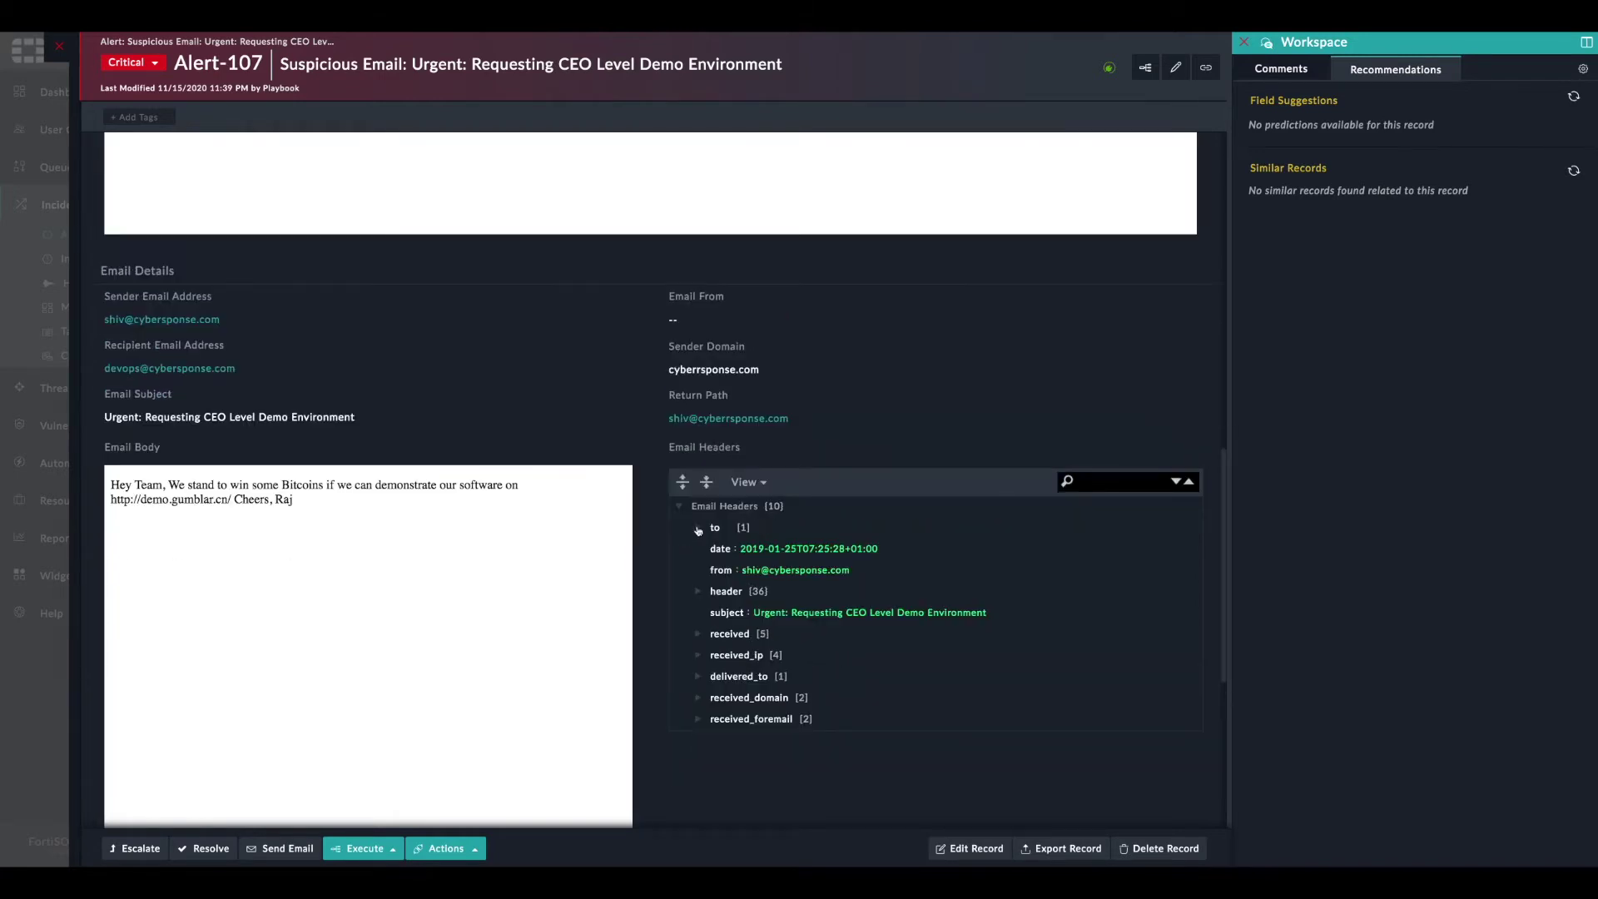
click(697, 528)
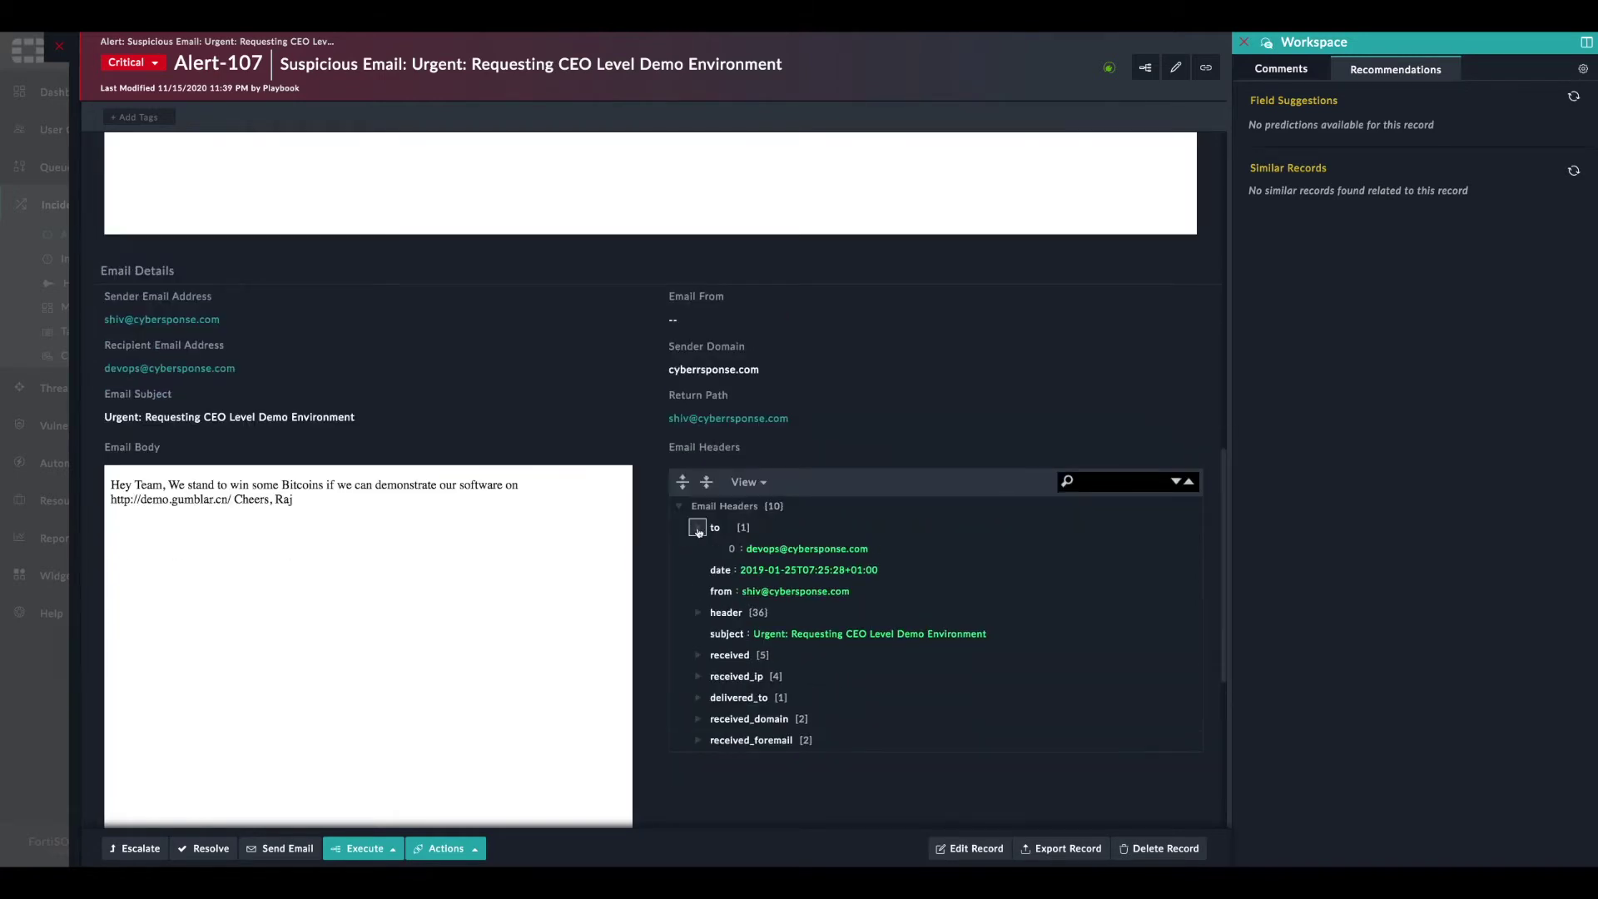
click(694, 613)
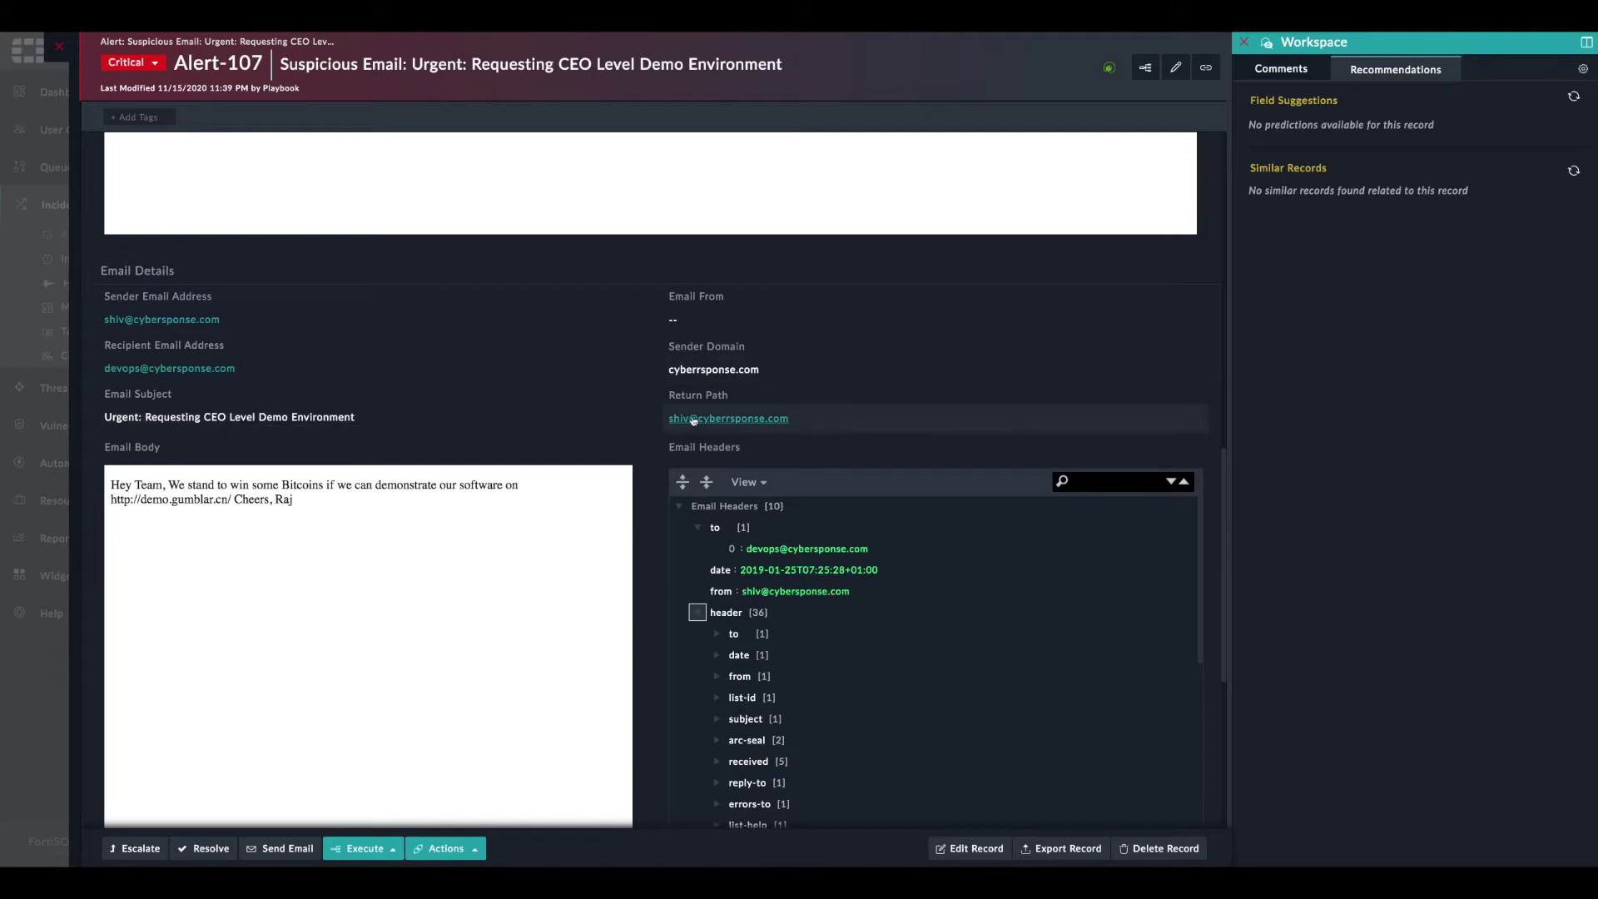
scroll(395, 563, down, 1)
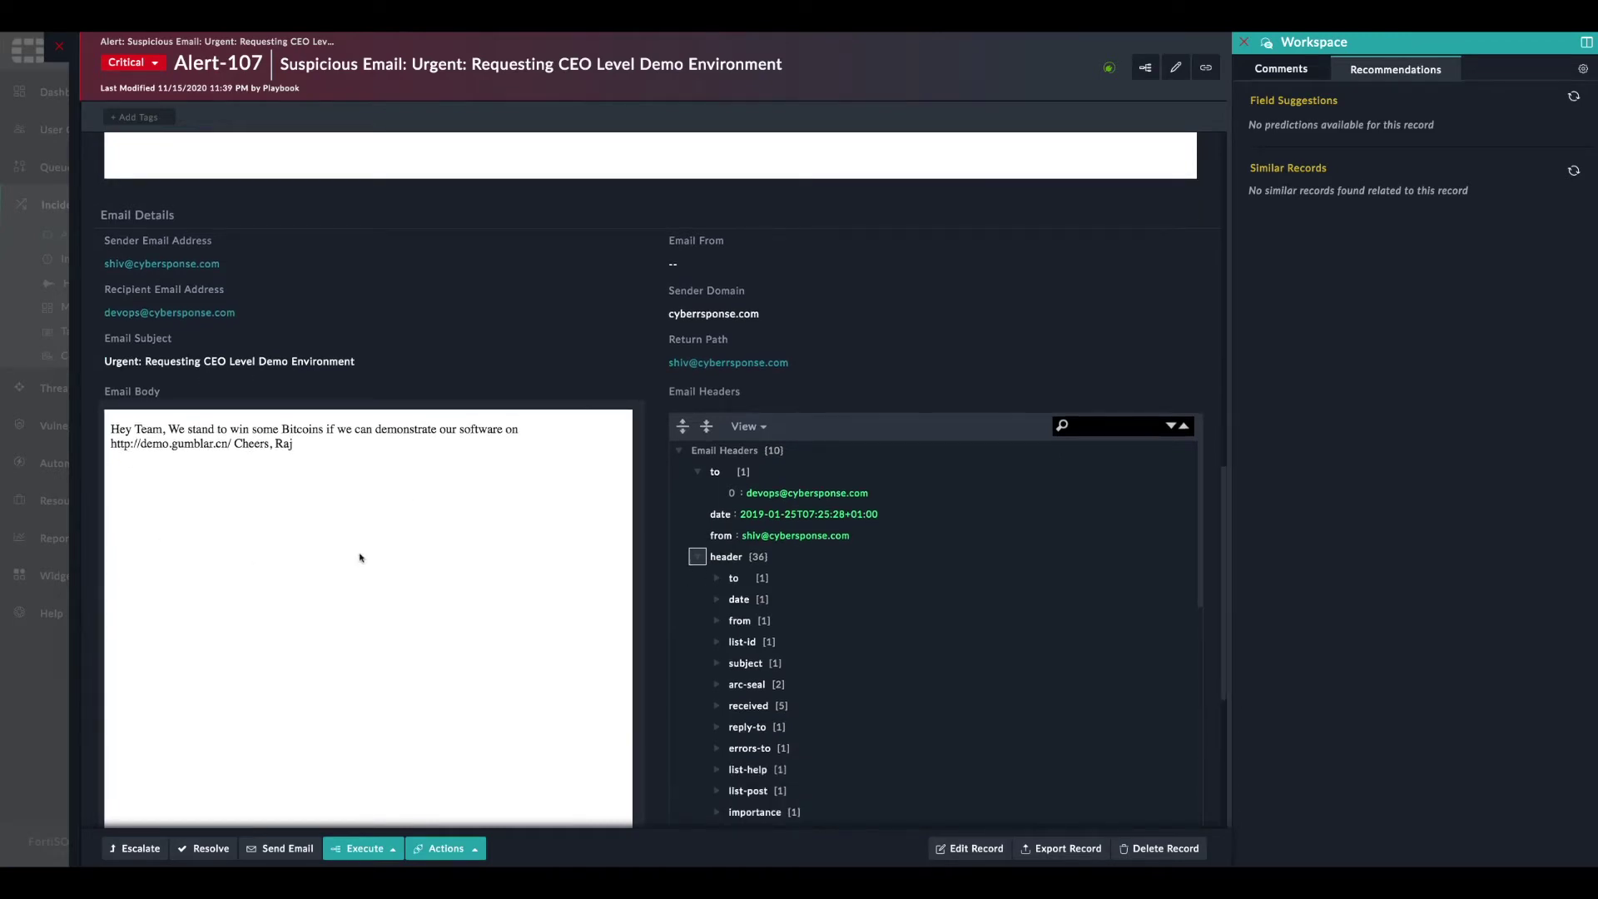
scroll(307, 588, down, 1)
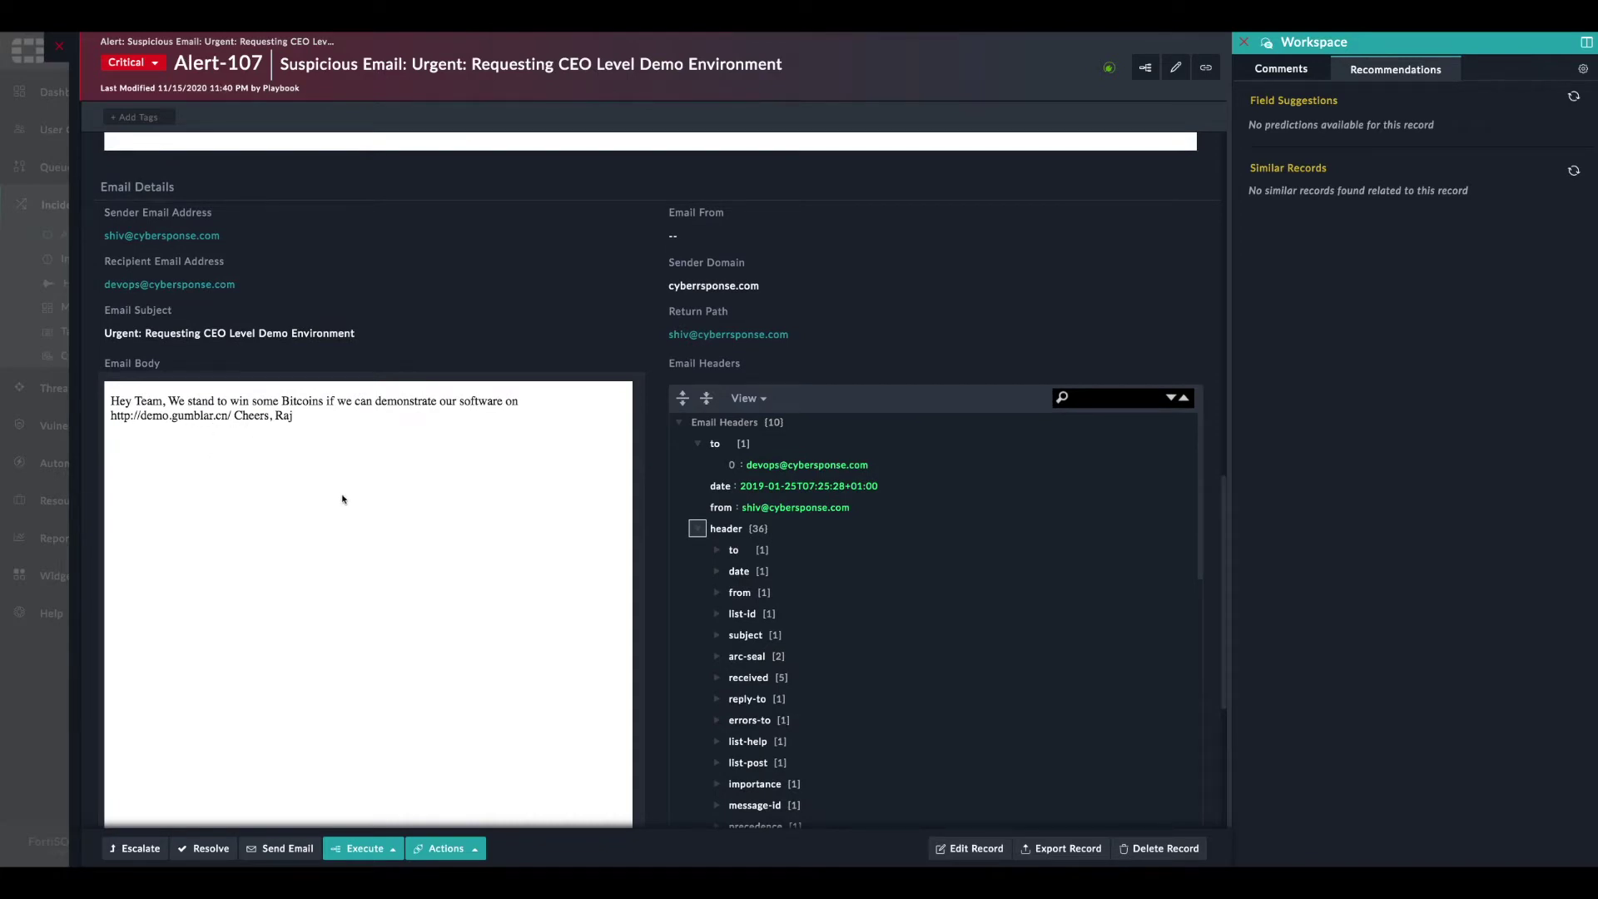
scroll(343, 498, down, 6)
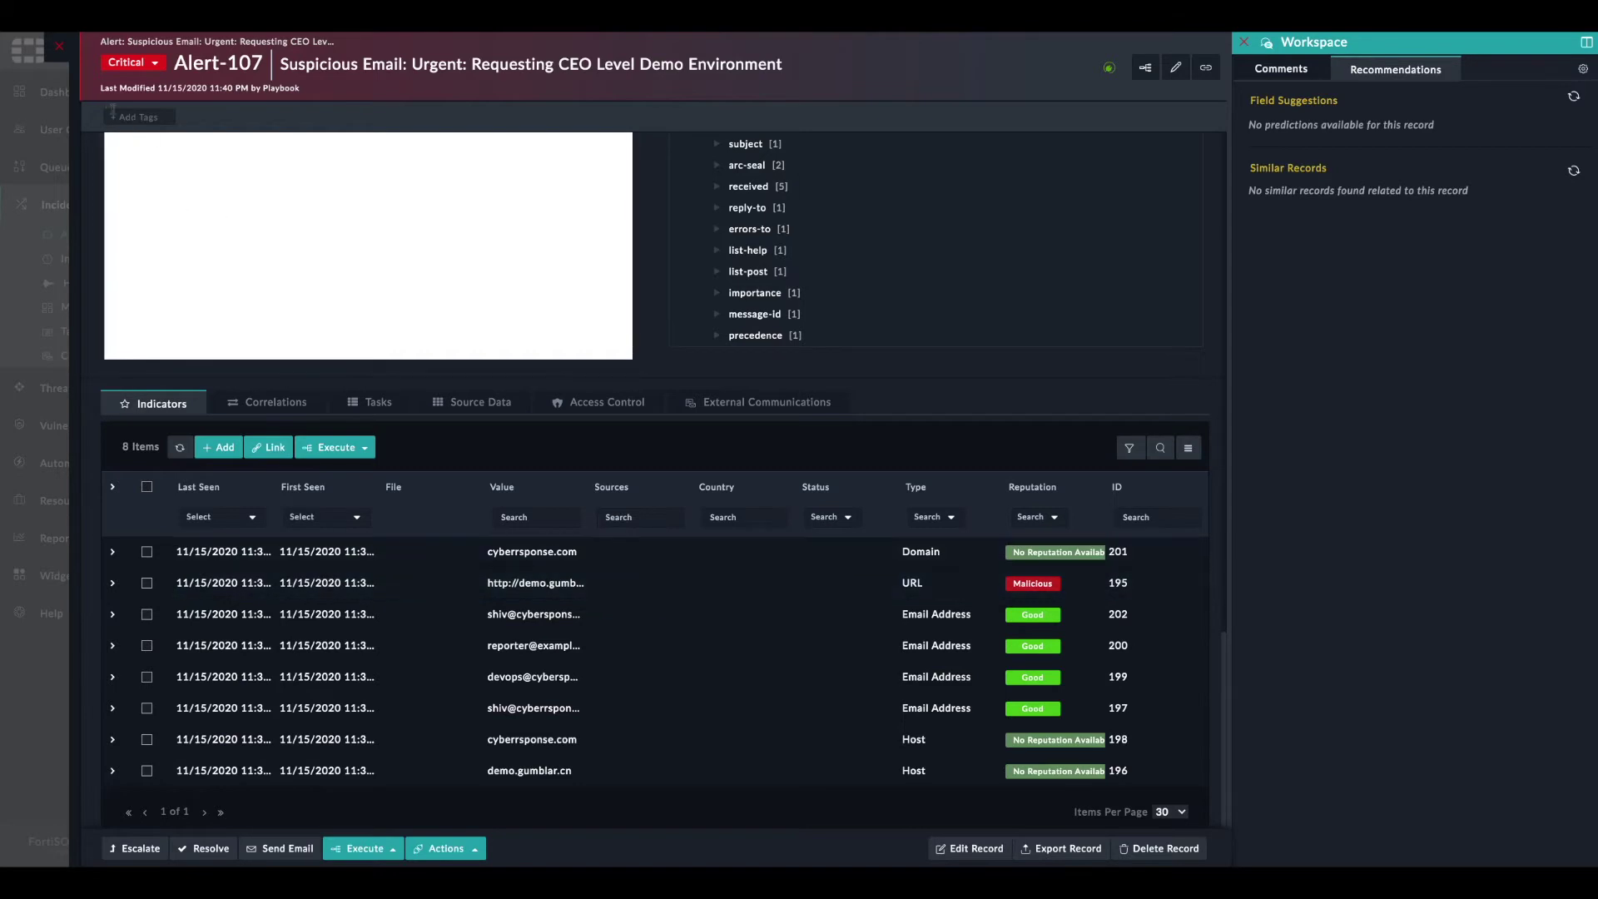
scroll(265, 275, up, 1)
scroll(458, 599, down, 1)
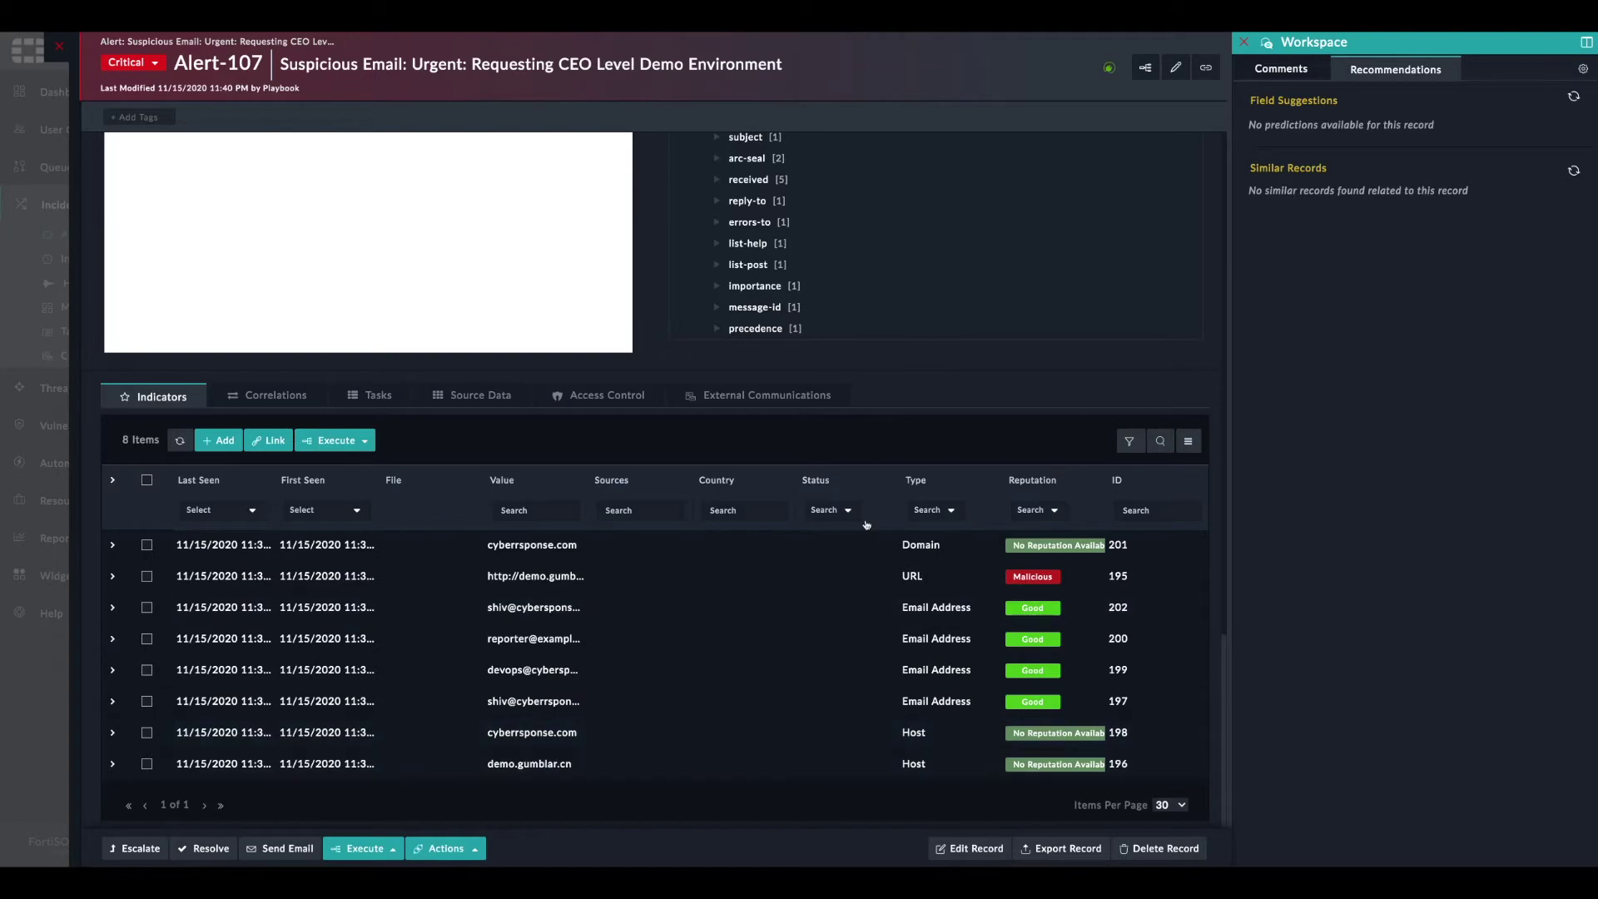
scroll(867, 524, up, 5)
scroll(869, 522, up, 8)
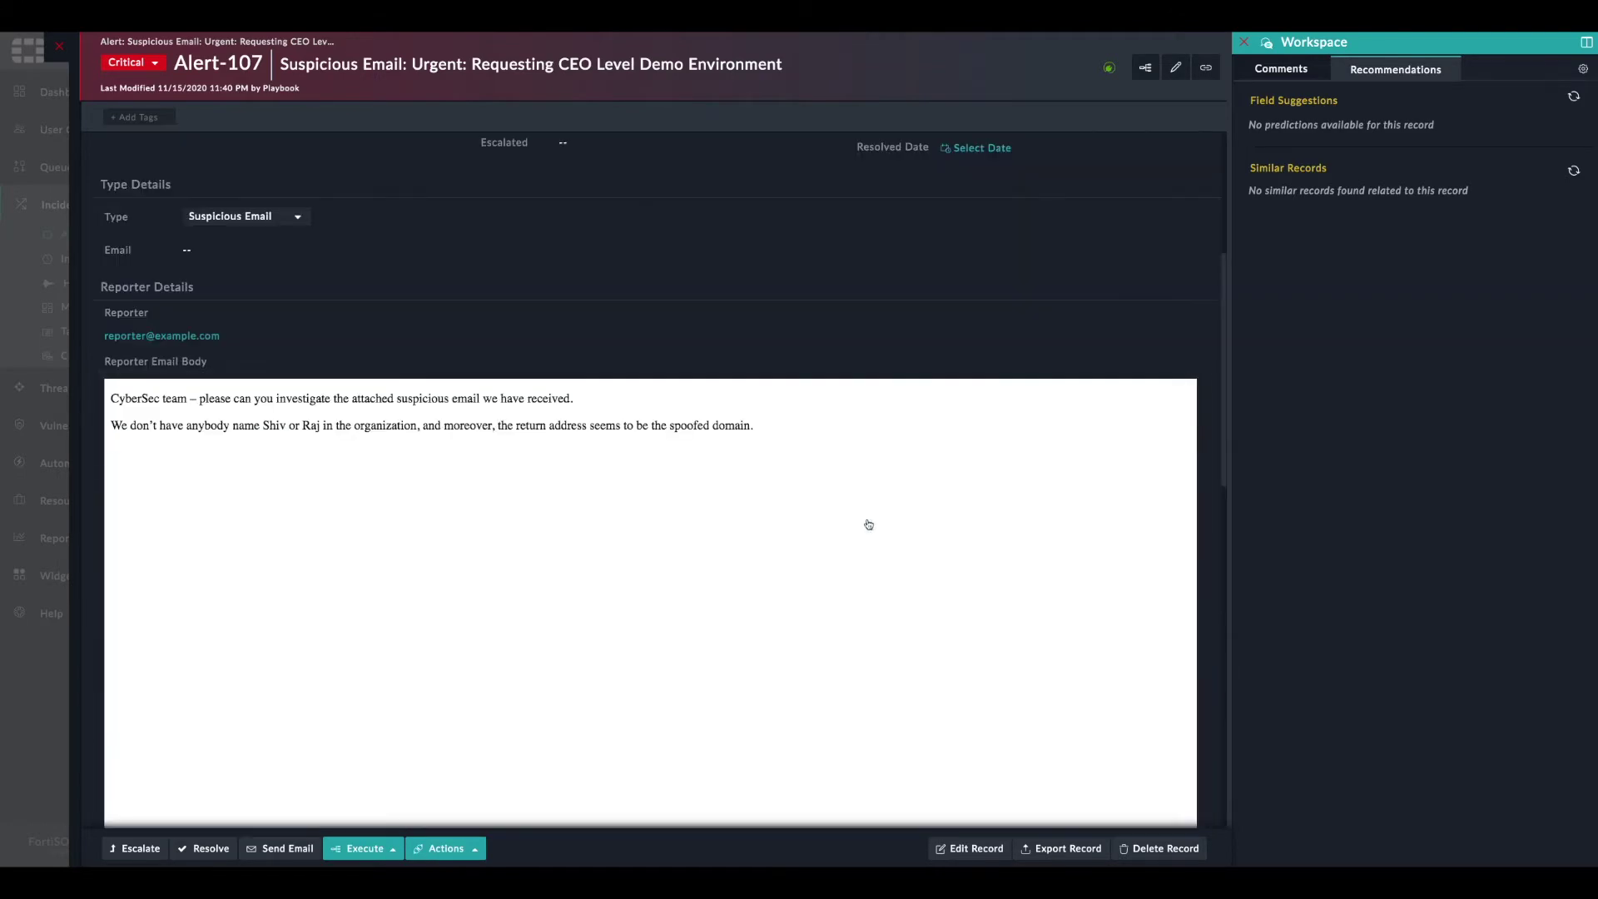
scroll(869, 523, up, 5)
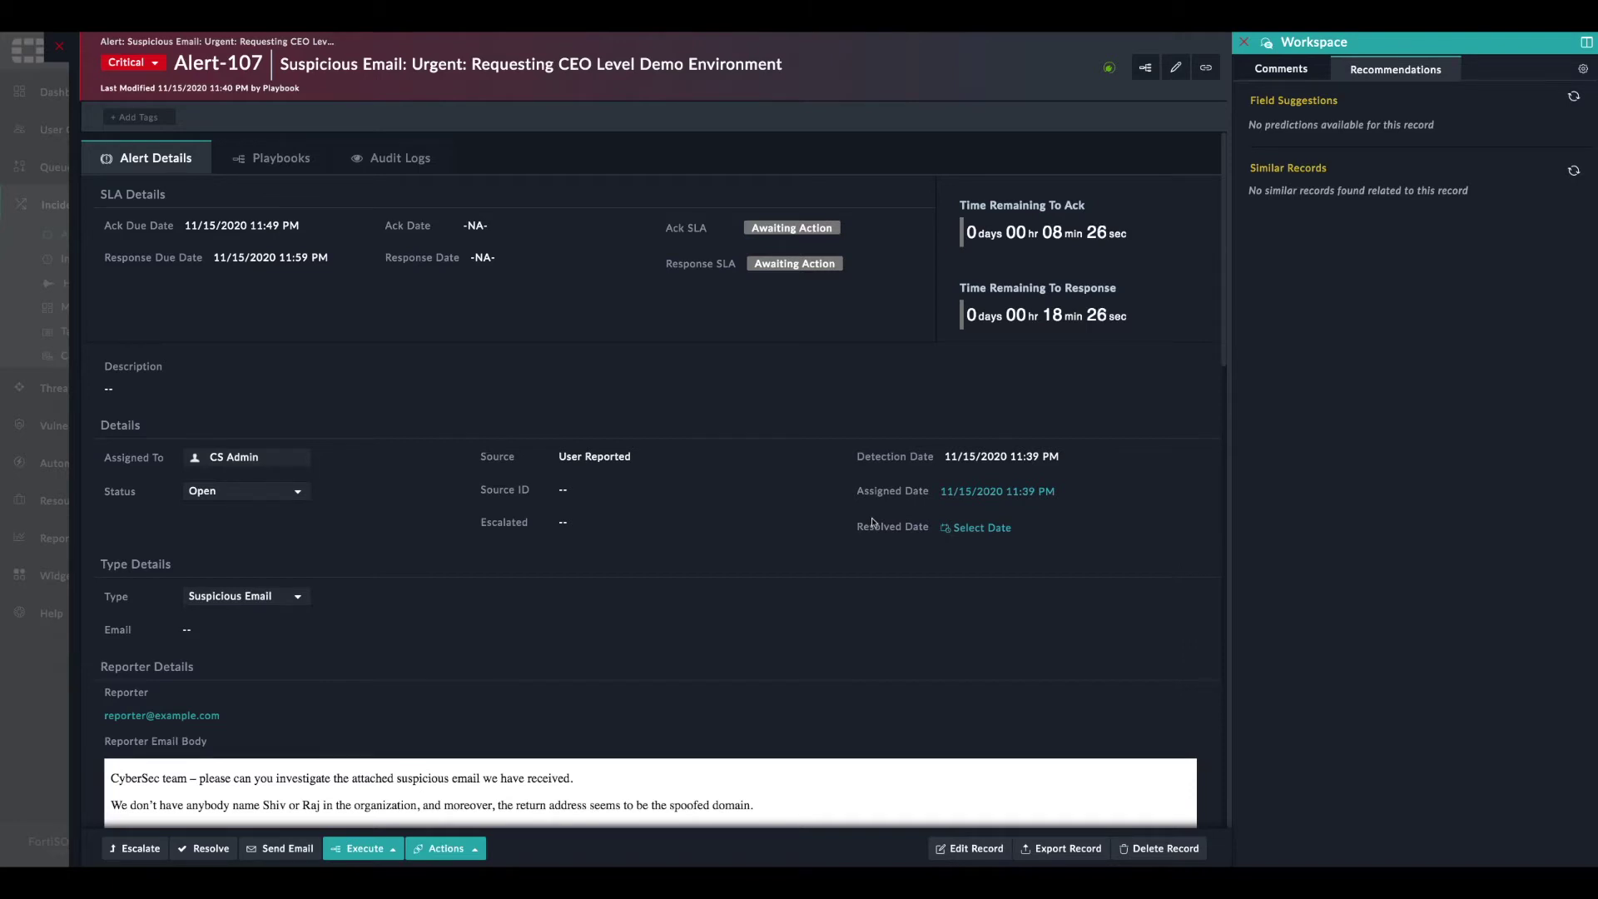
click(373, 857)
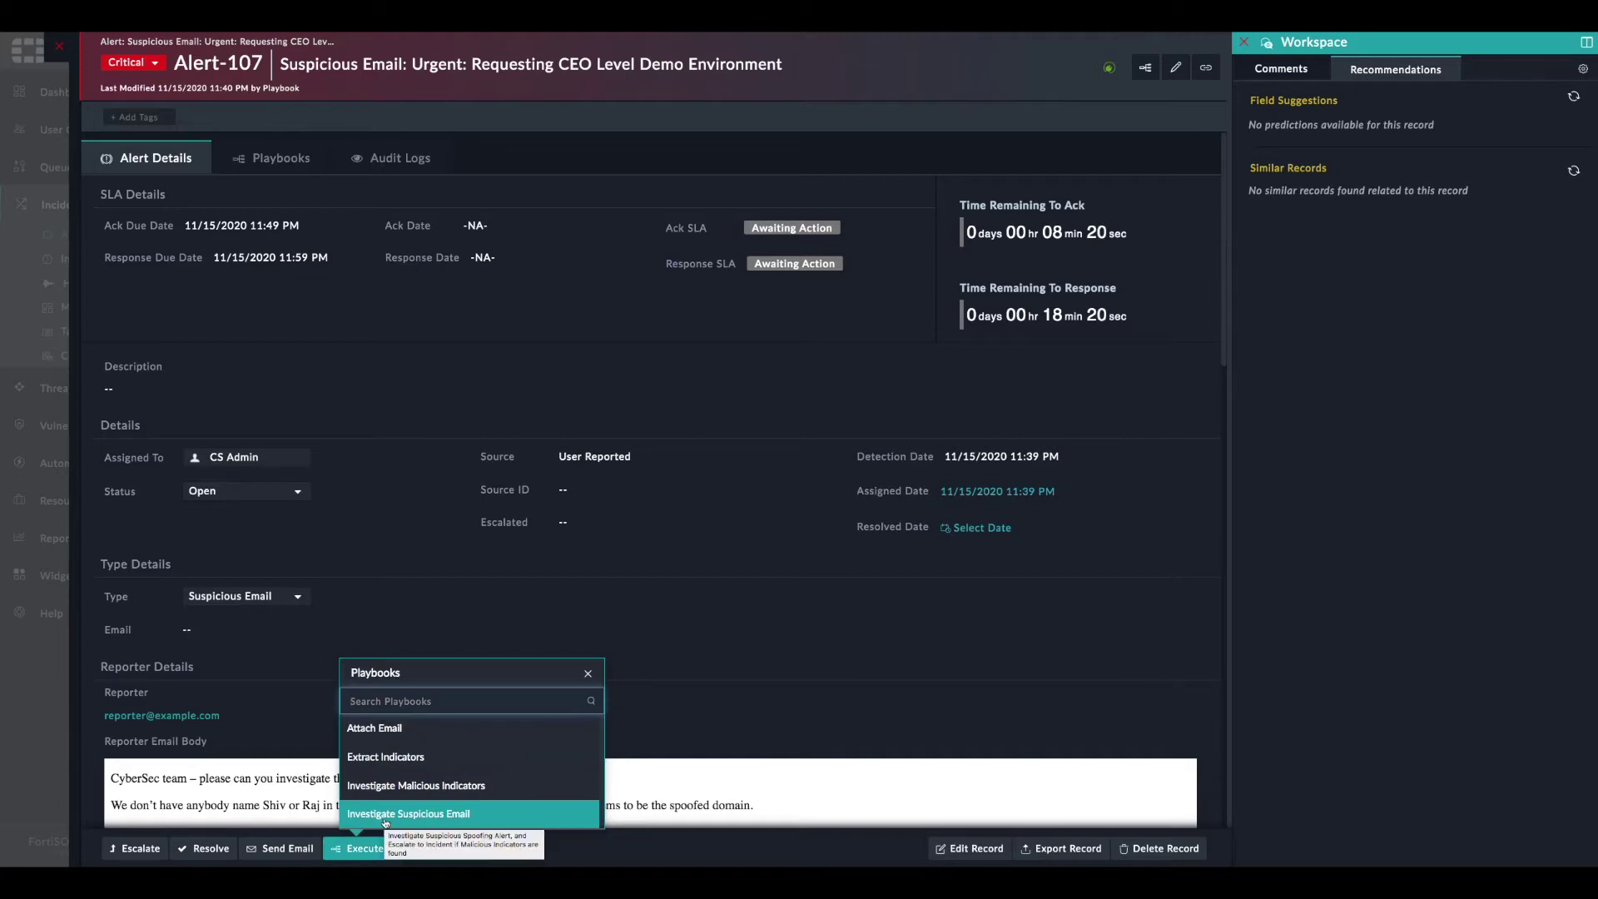
Execute Investigate Suspicious Email on the alert, approve the URL block, and confirm Block Completed
click(385, 815)
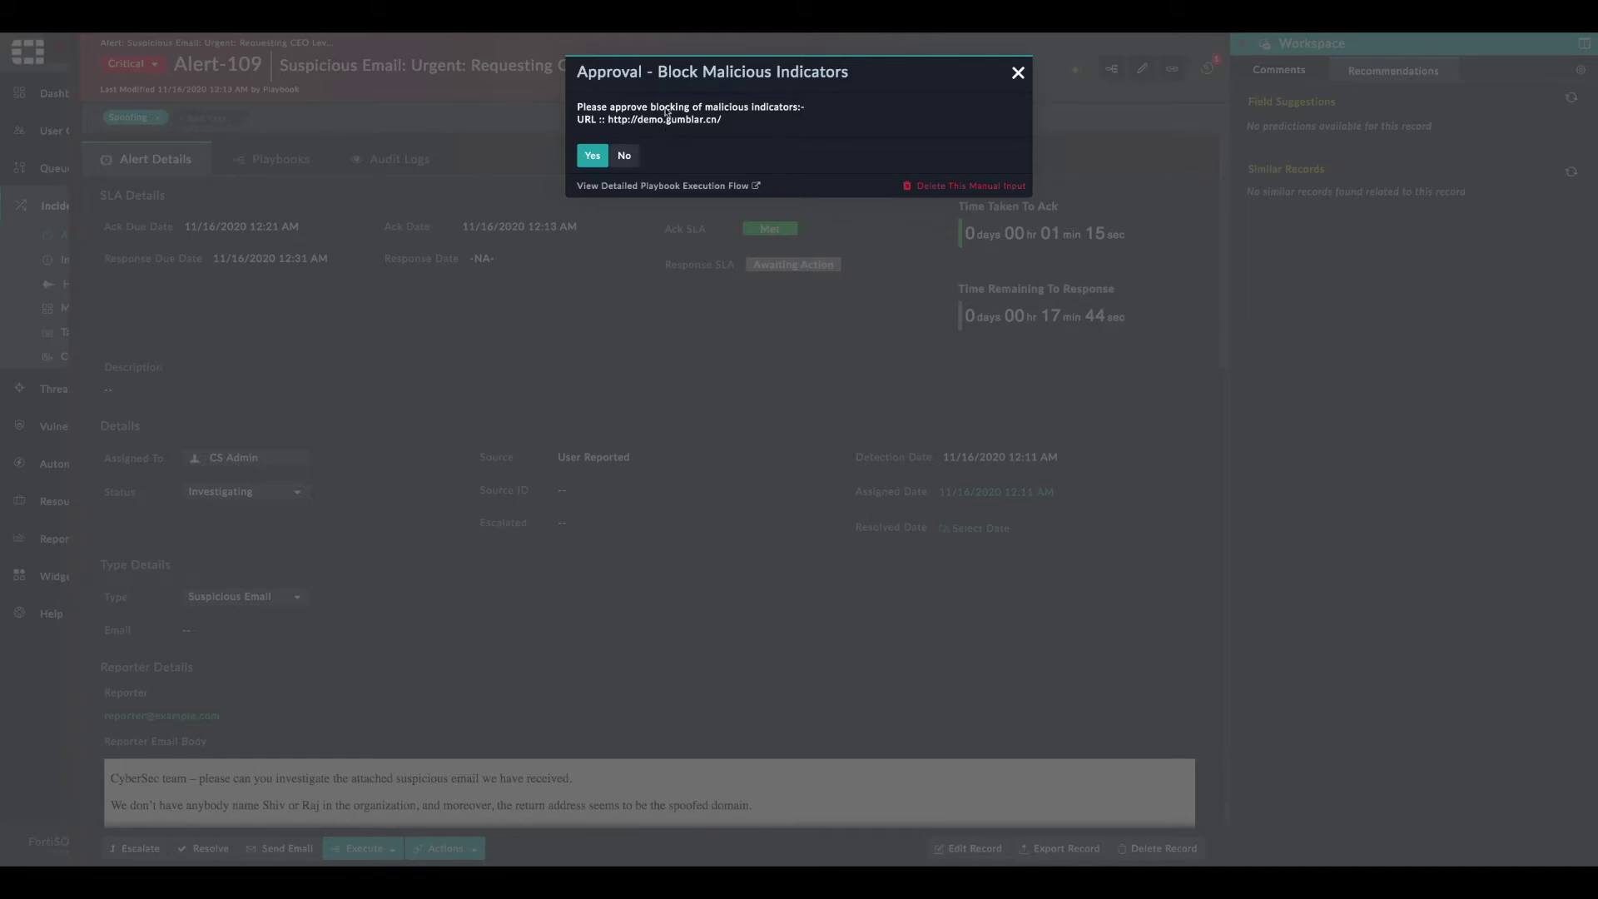
click(593, 157)
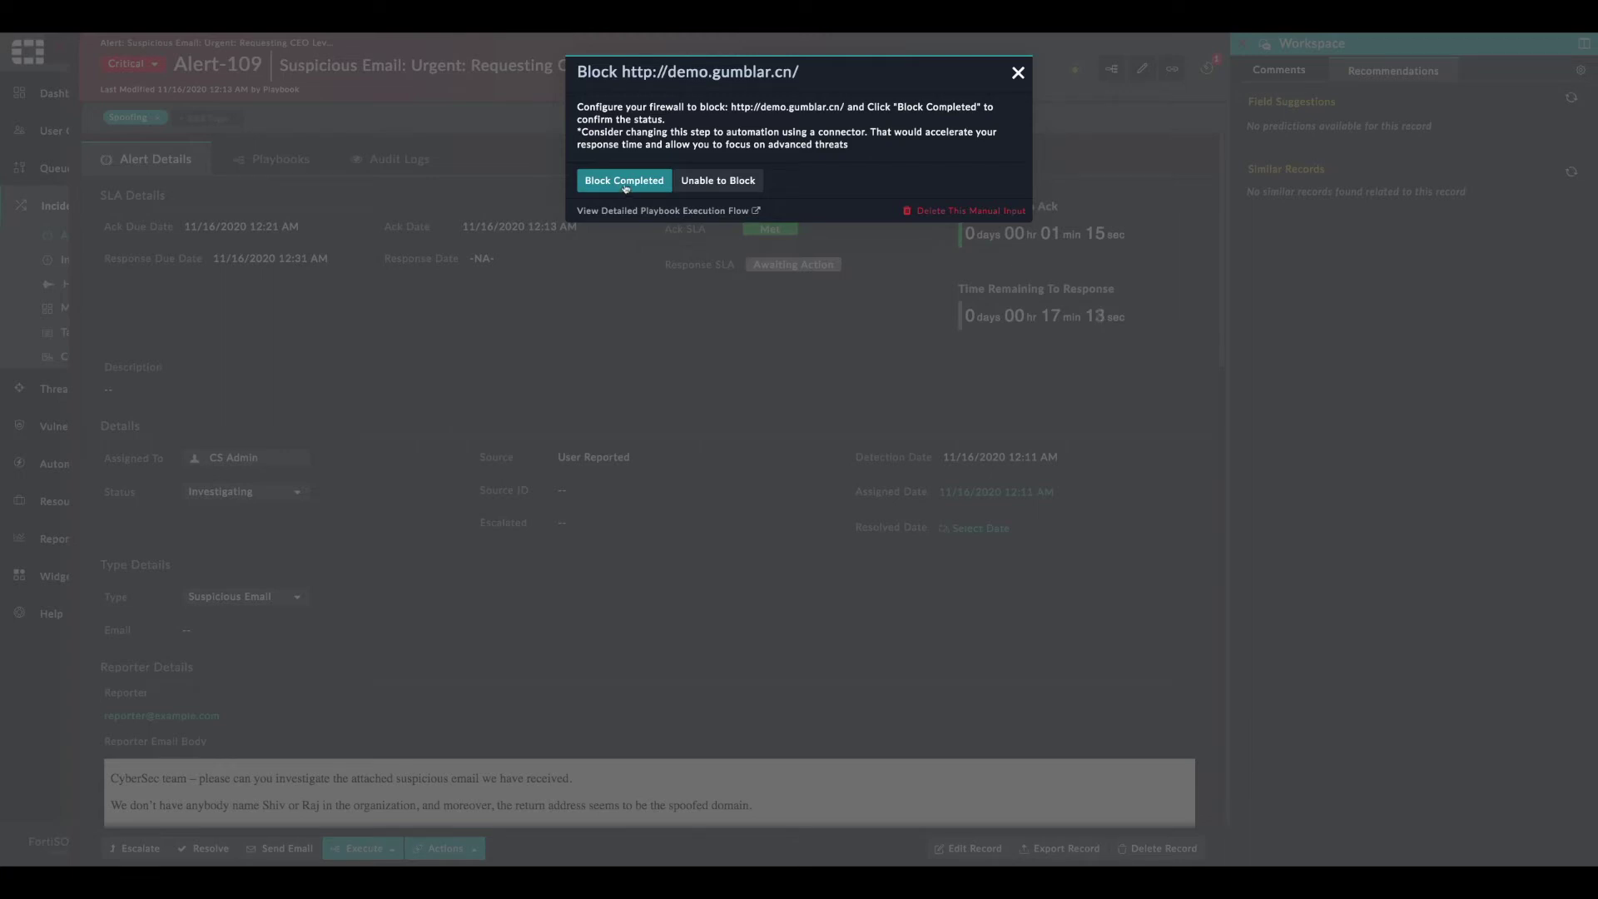
click(624, 180)
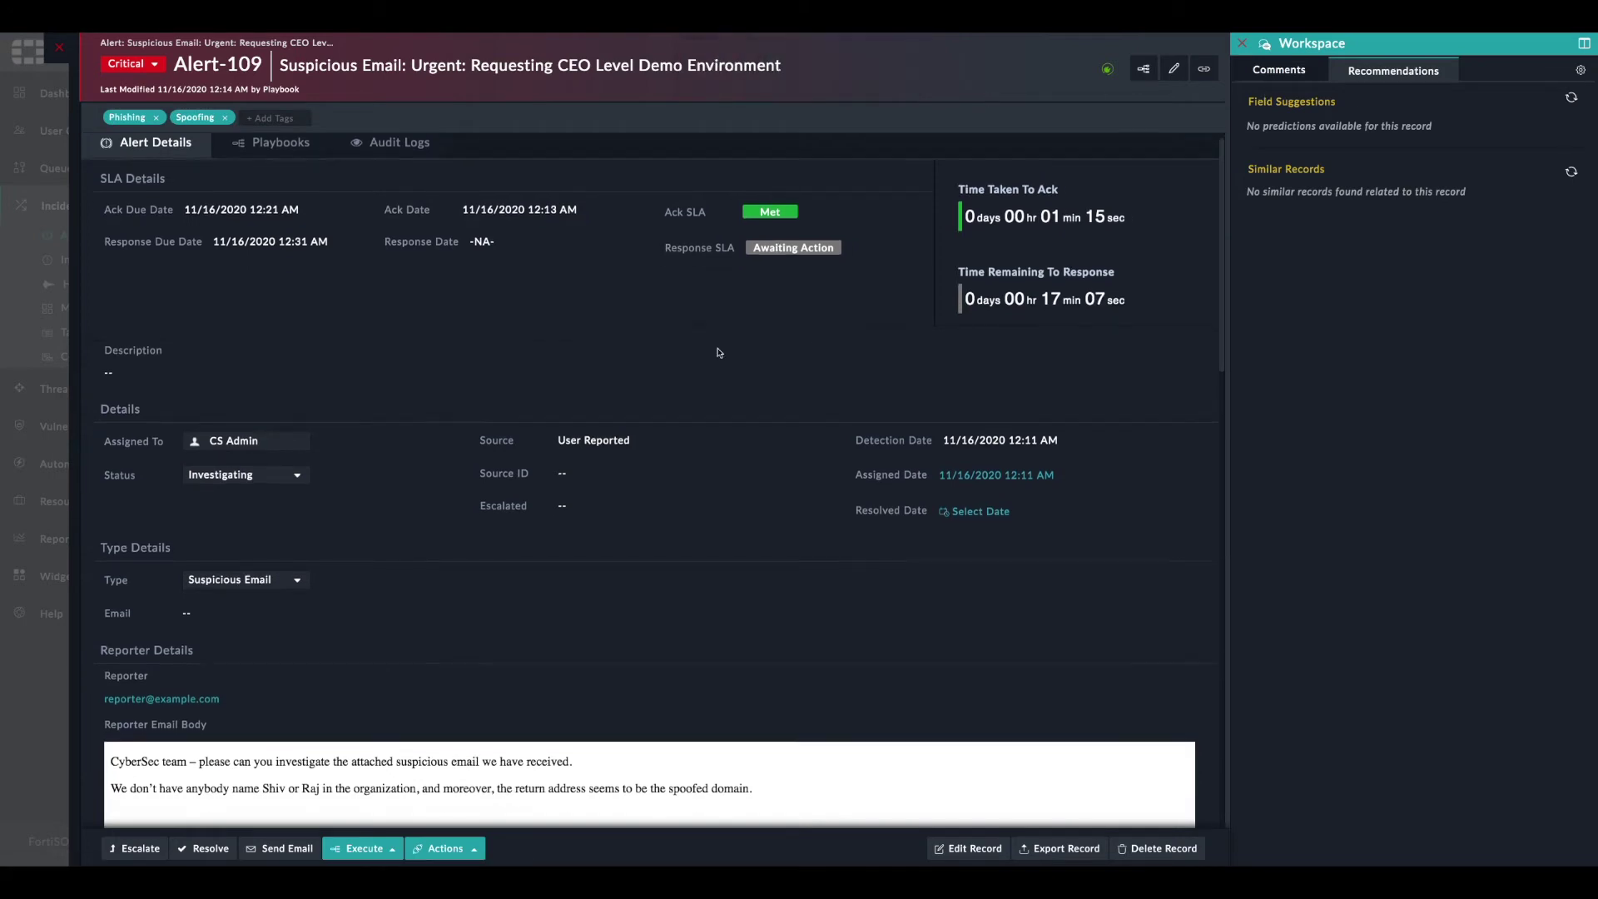
scroll(715, 348, down, 3)
Read the playbook comments on spoofing, the Bitcoins keyword, the blocked URL and Phishing tag
click(1294, 72)
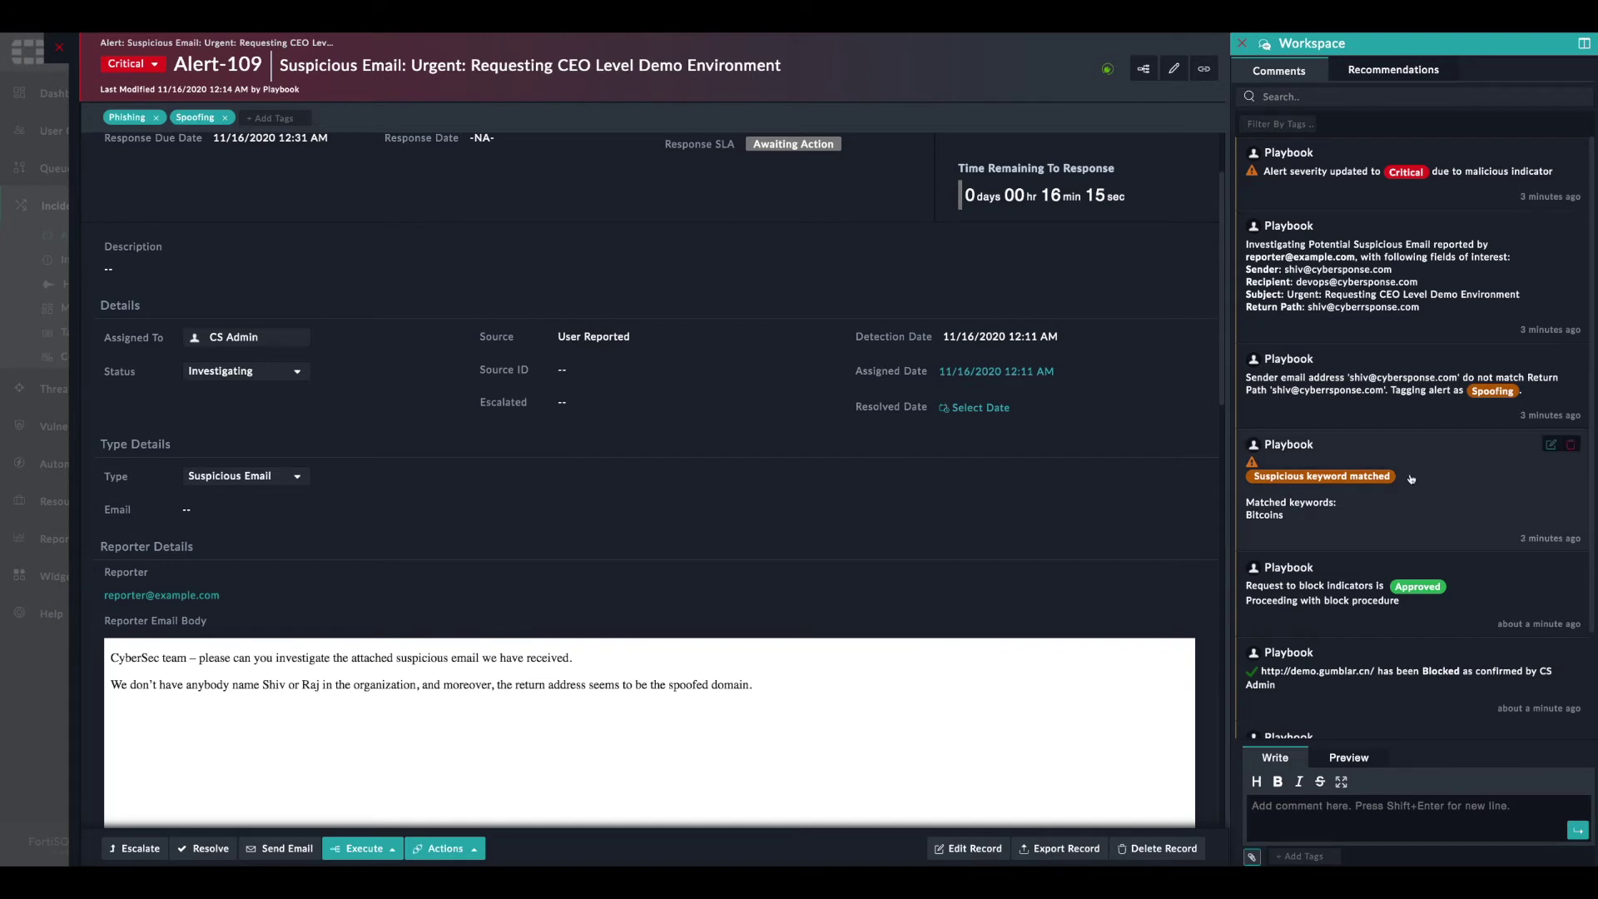
scroll(1410, 478, down, 1)
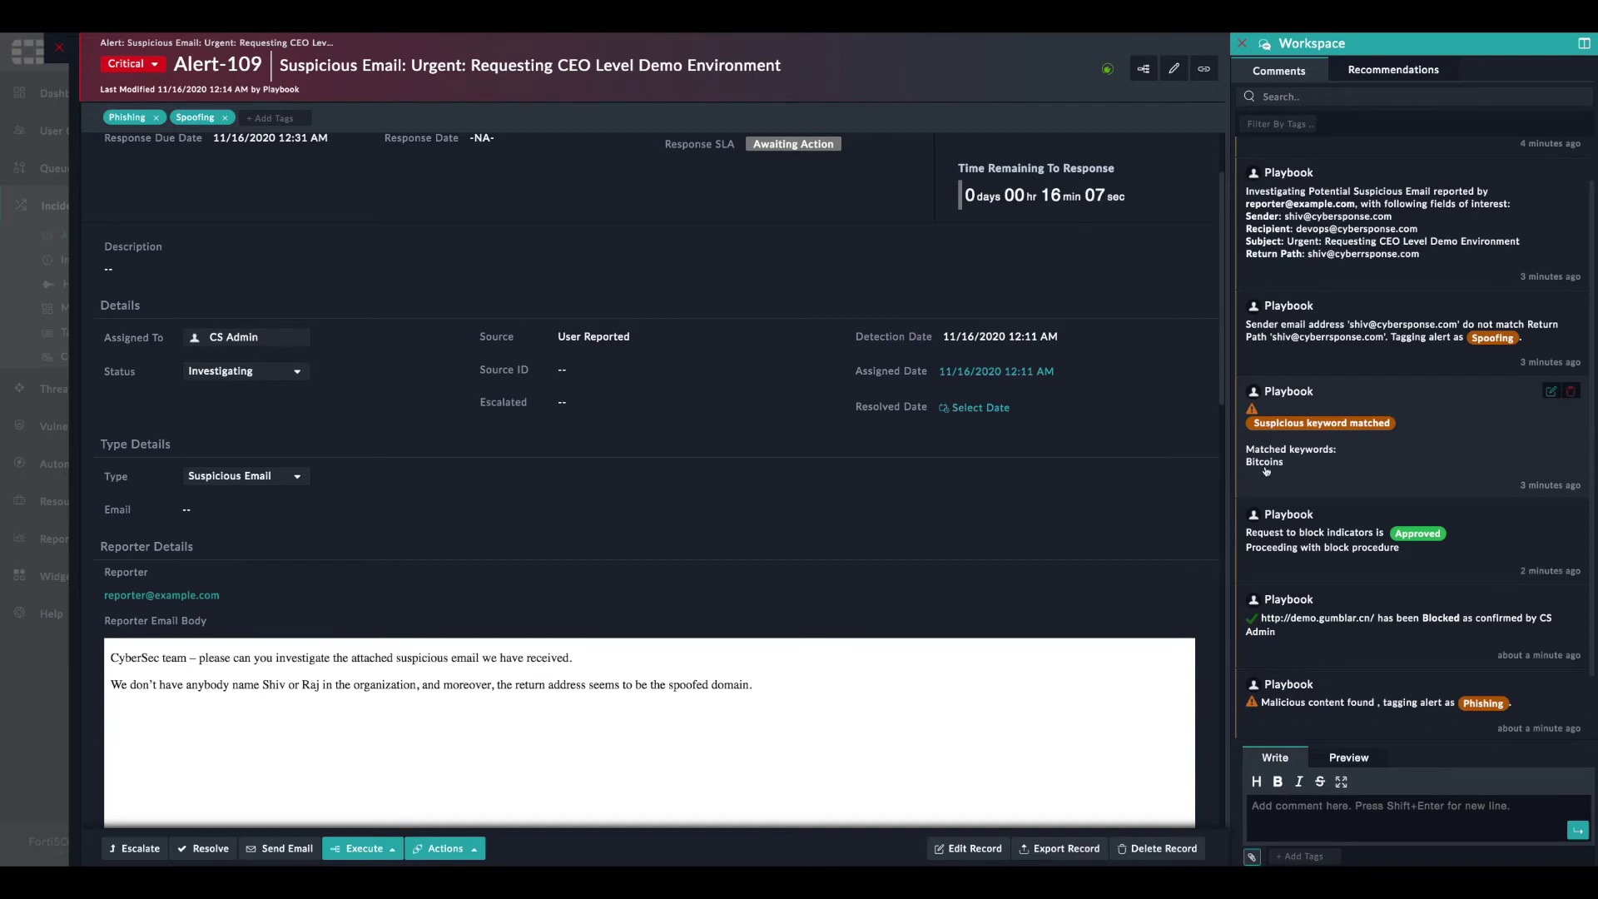
scroll(1266, 471, down, 1)
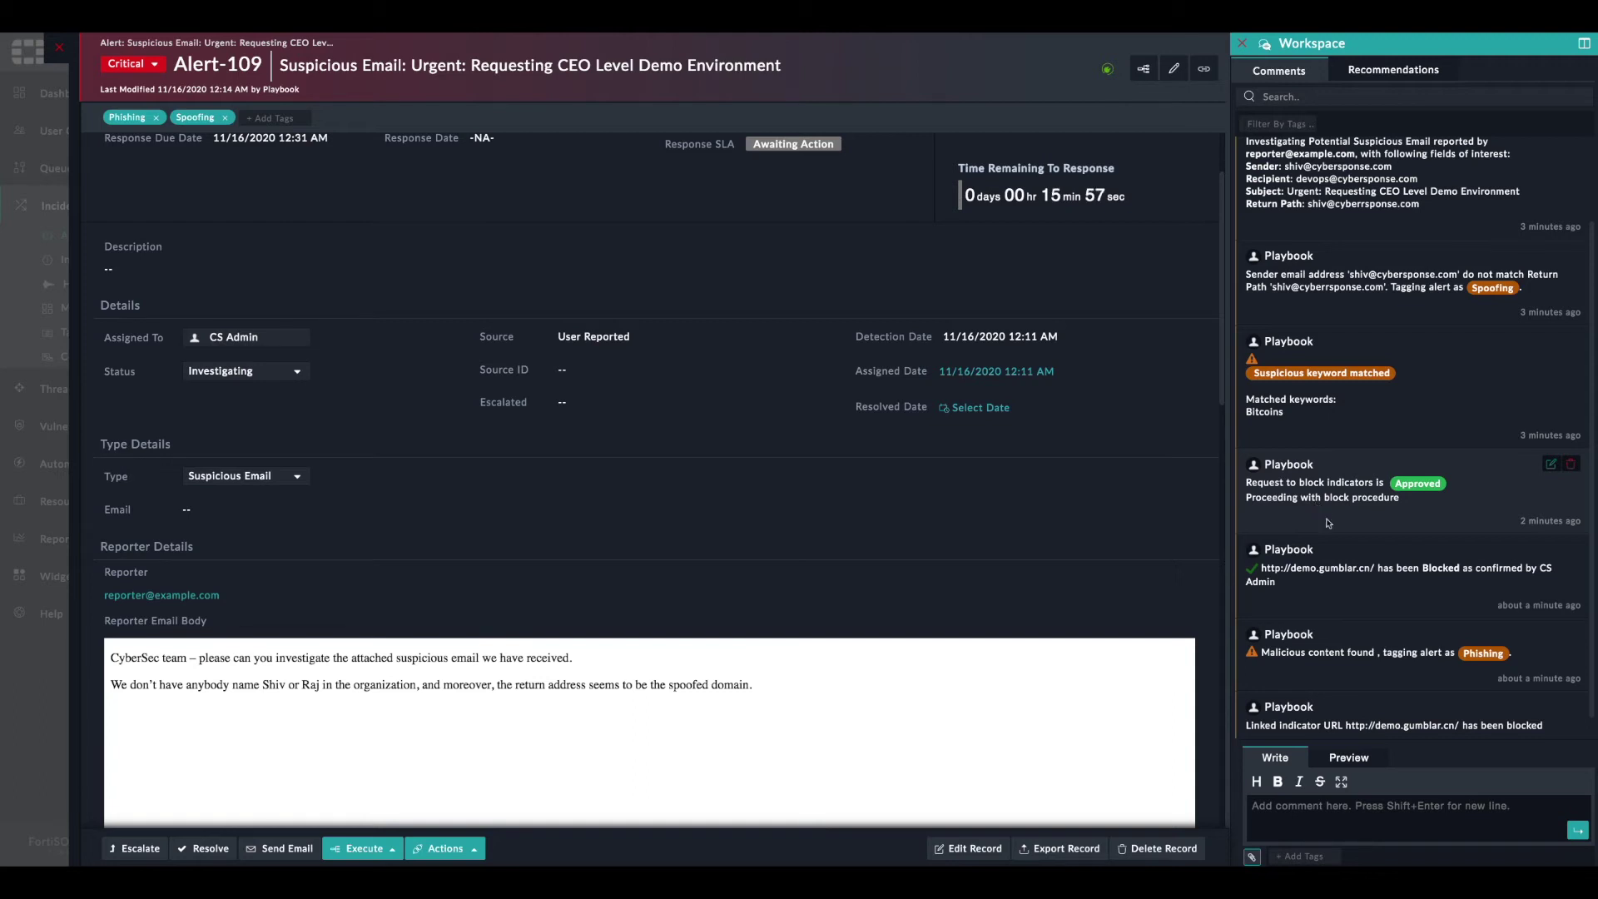
scroll(1377, 590, down, 1)
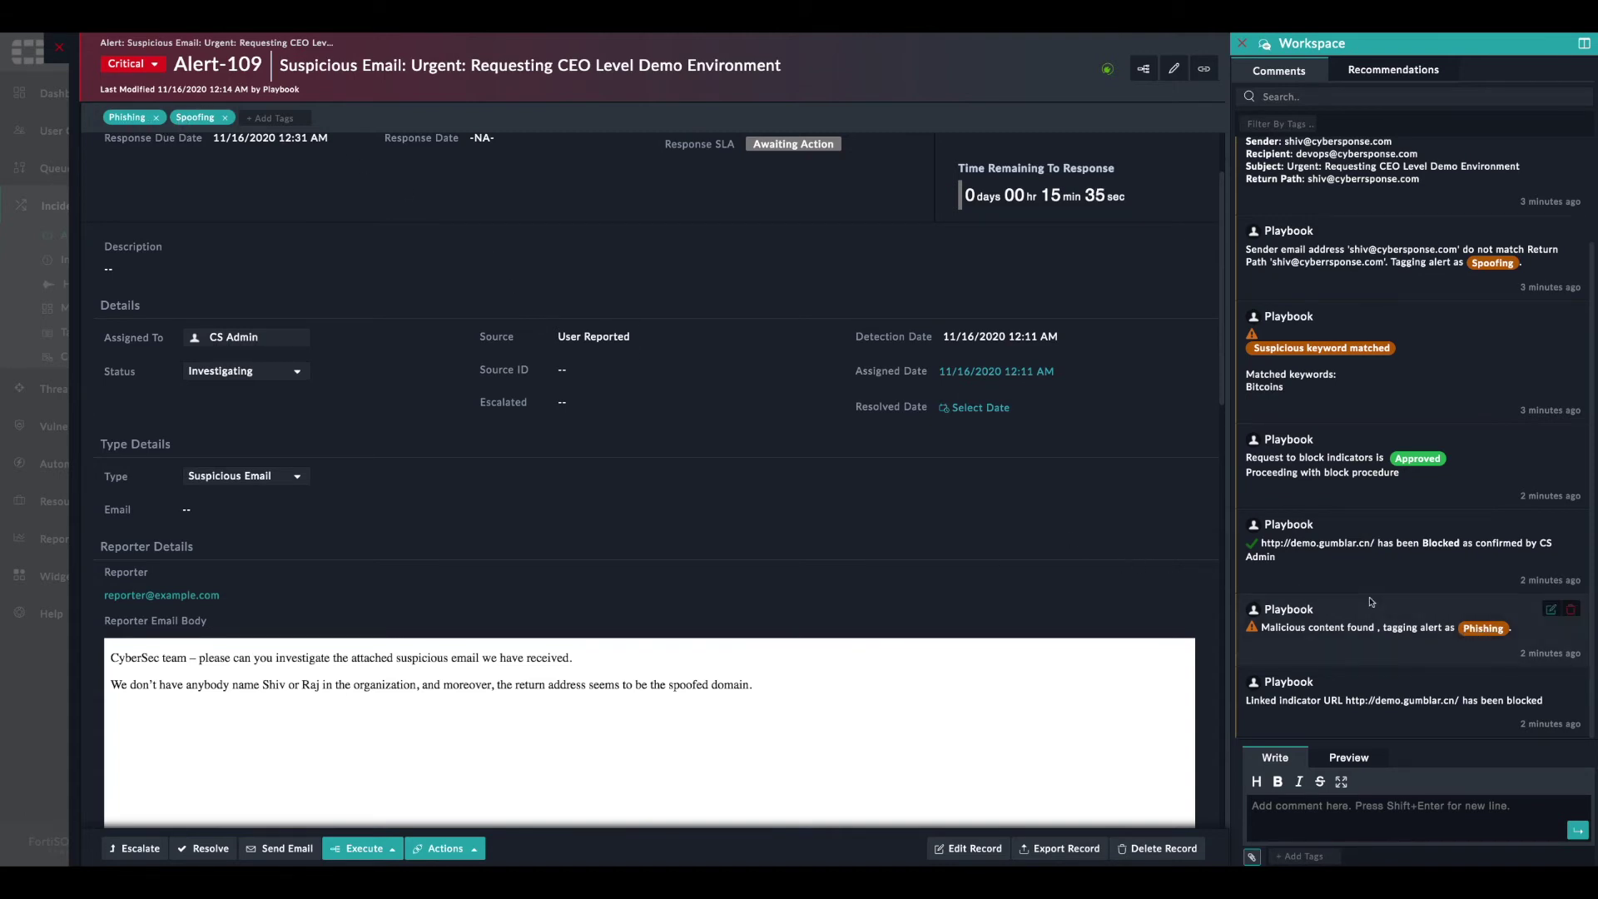
scroll(1363, 584, up, 1)
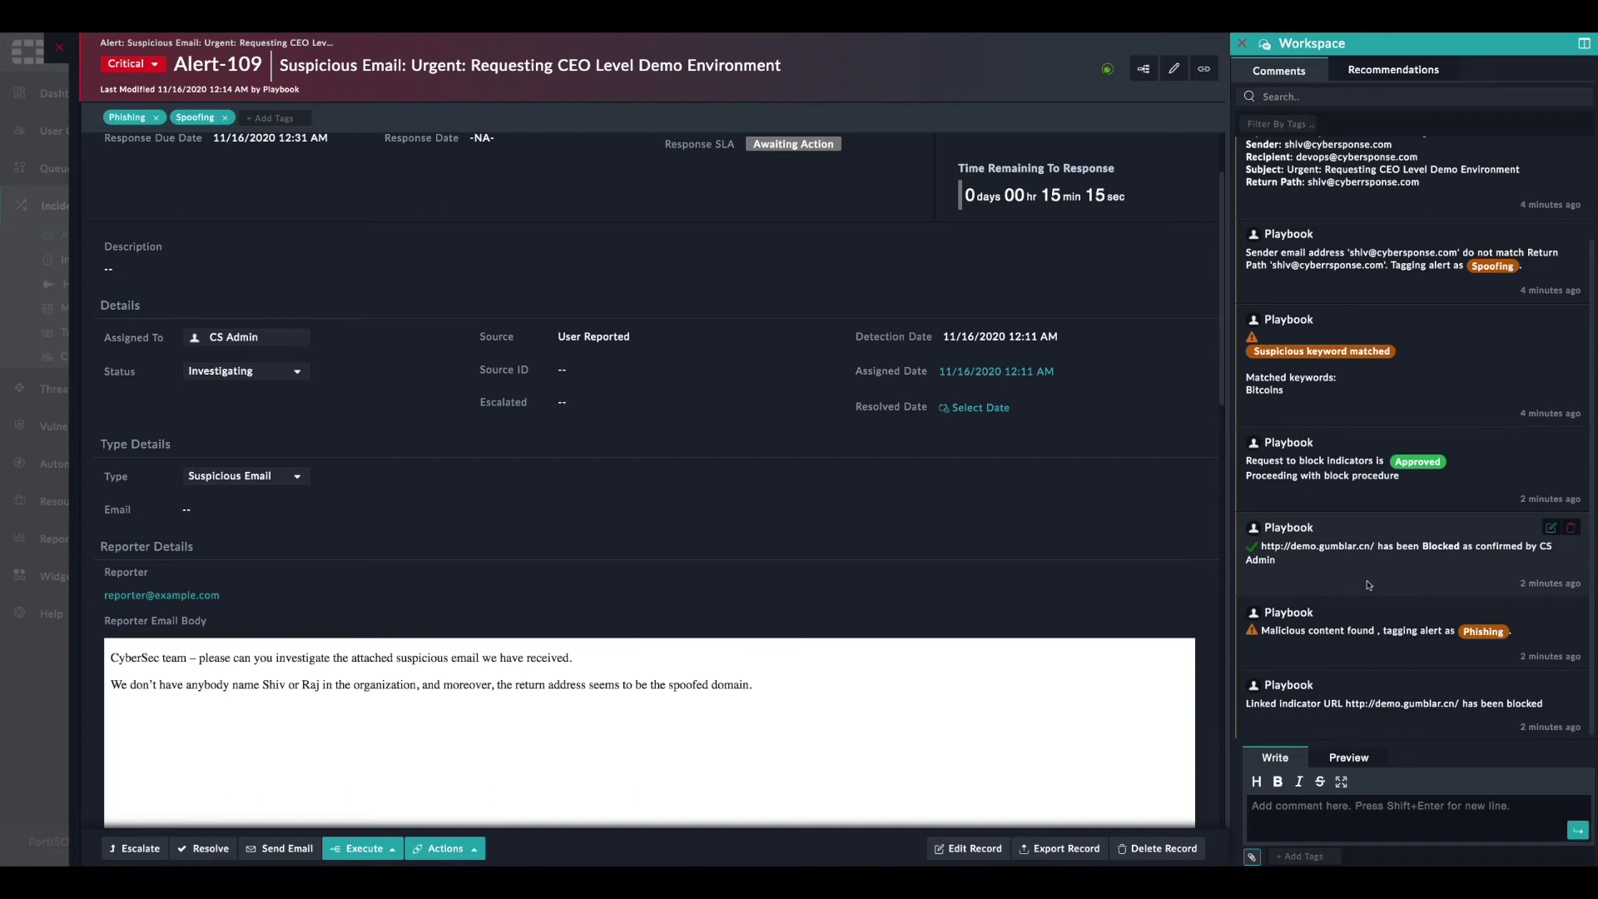
scroll(1269, 258, up, 2)
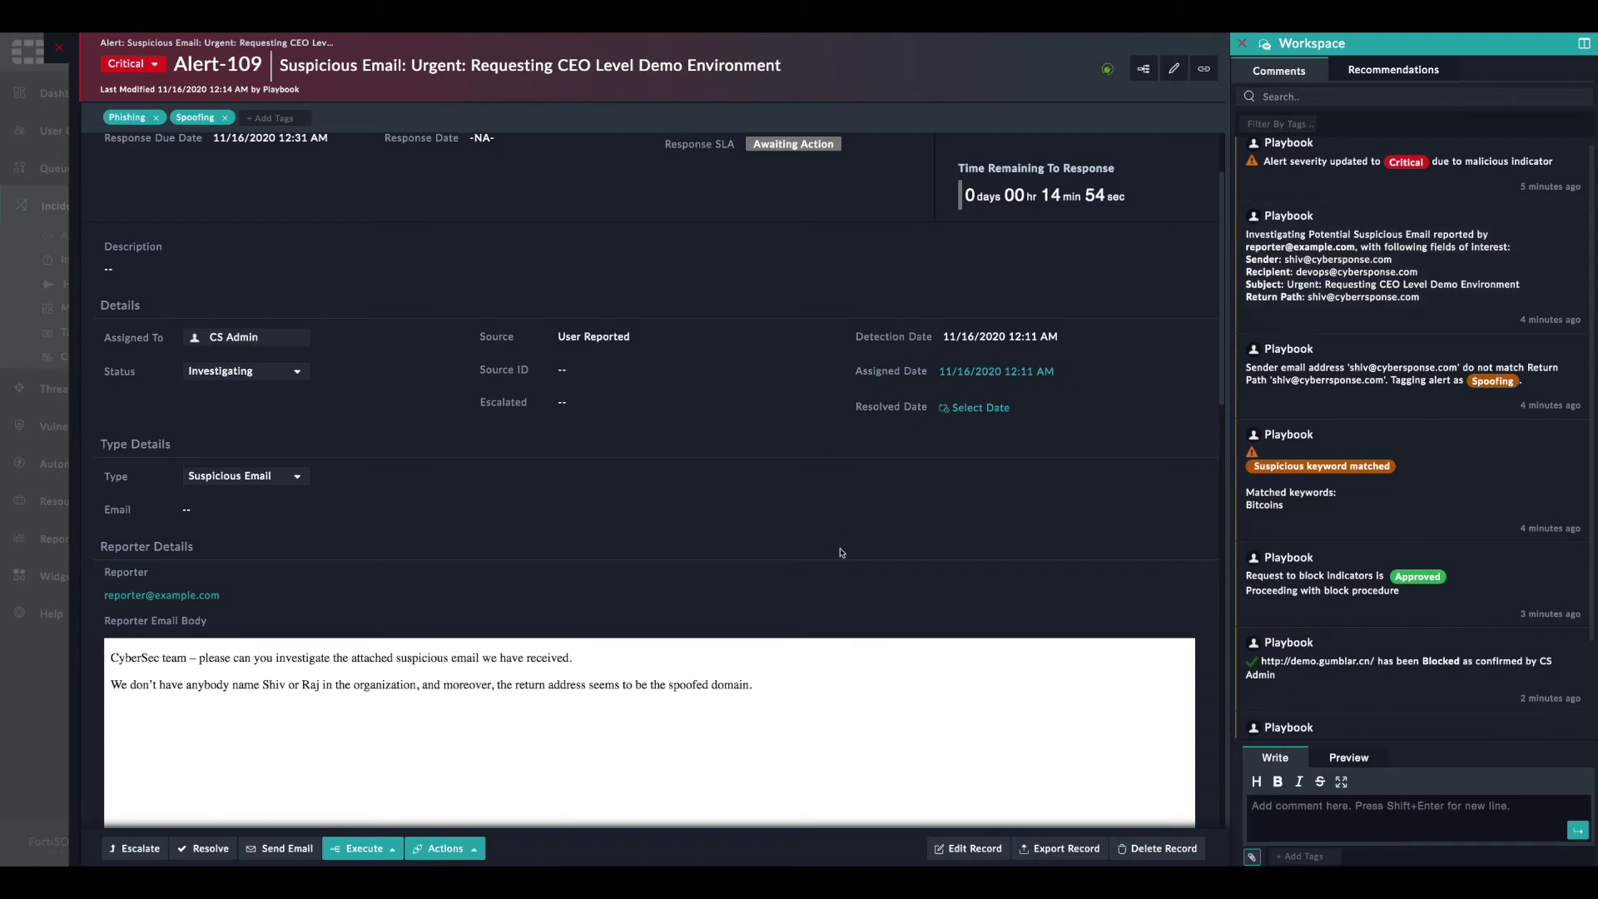
scroll(673, 499, up, 2)
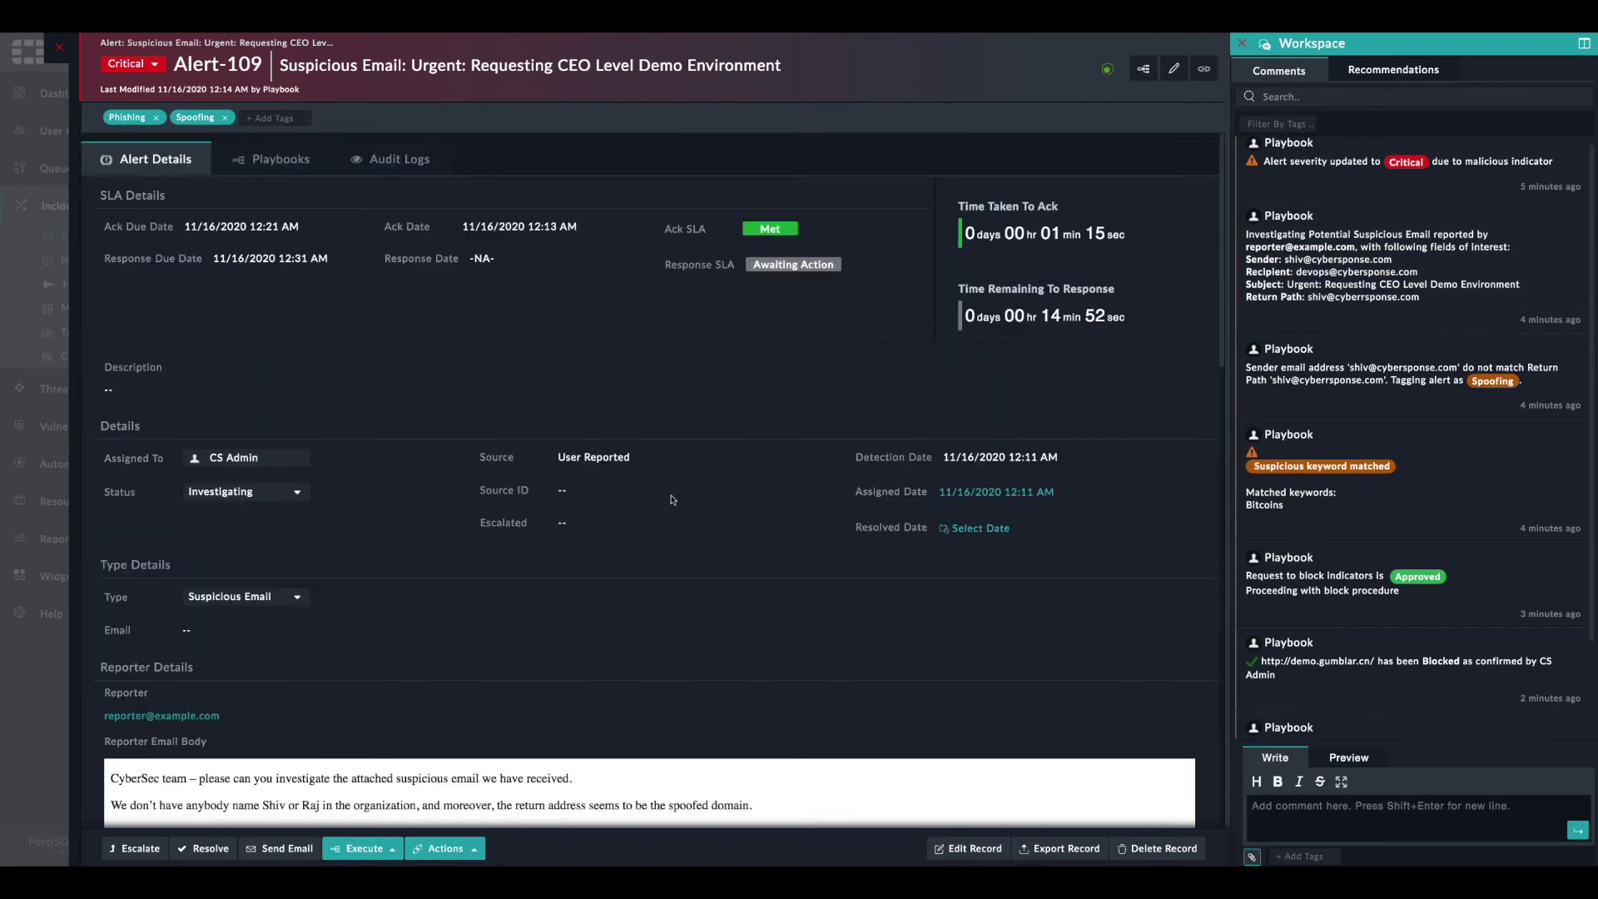
Show the alert's executed playbook logs with the system tag no longer excluded from the filter
click(283, 160)
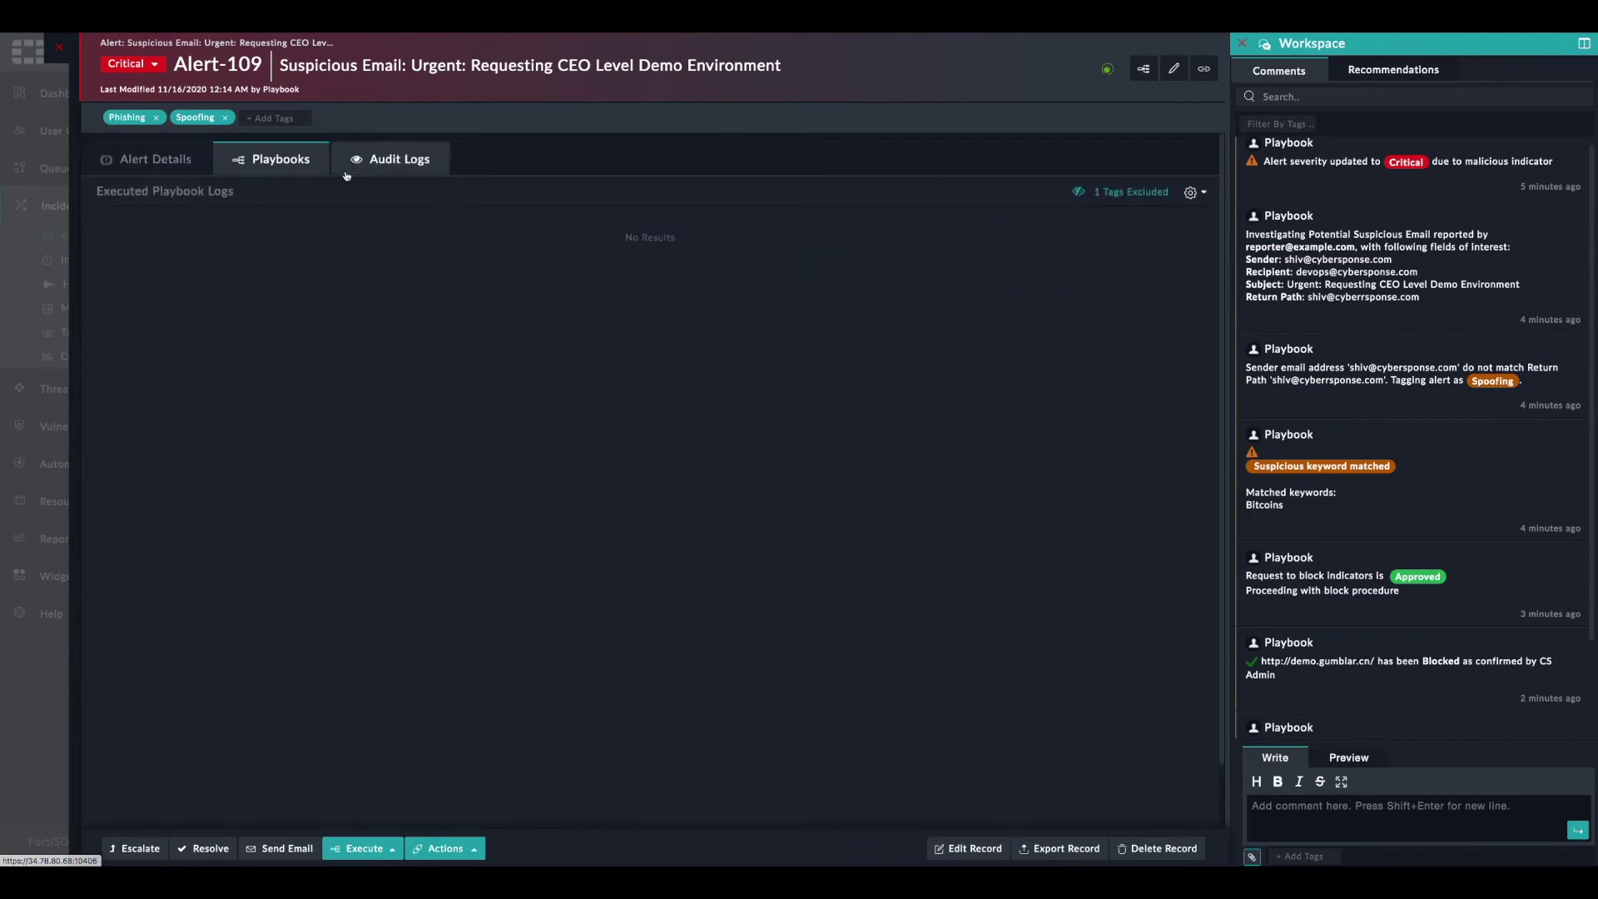
click(1127, 193)
click(636, 217)
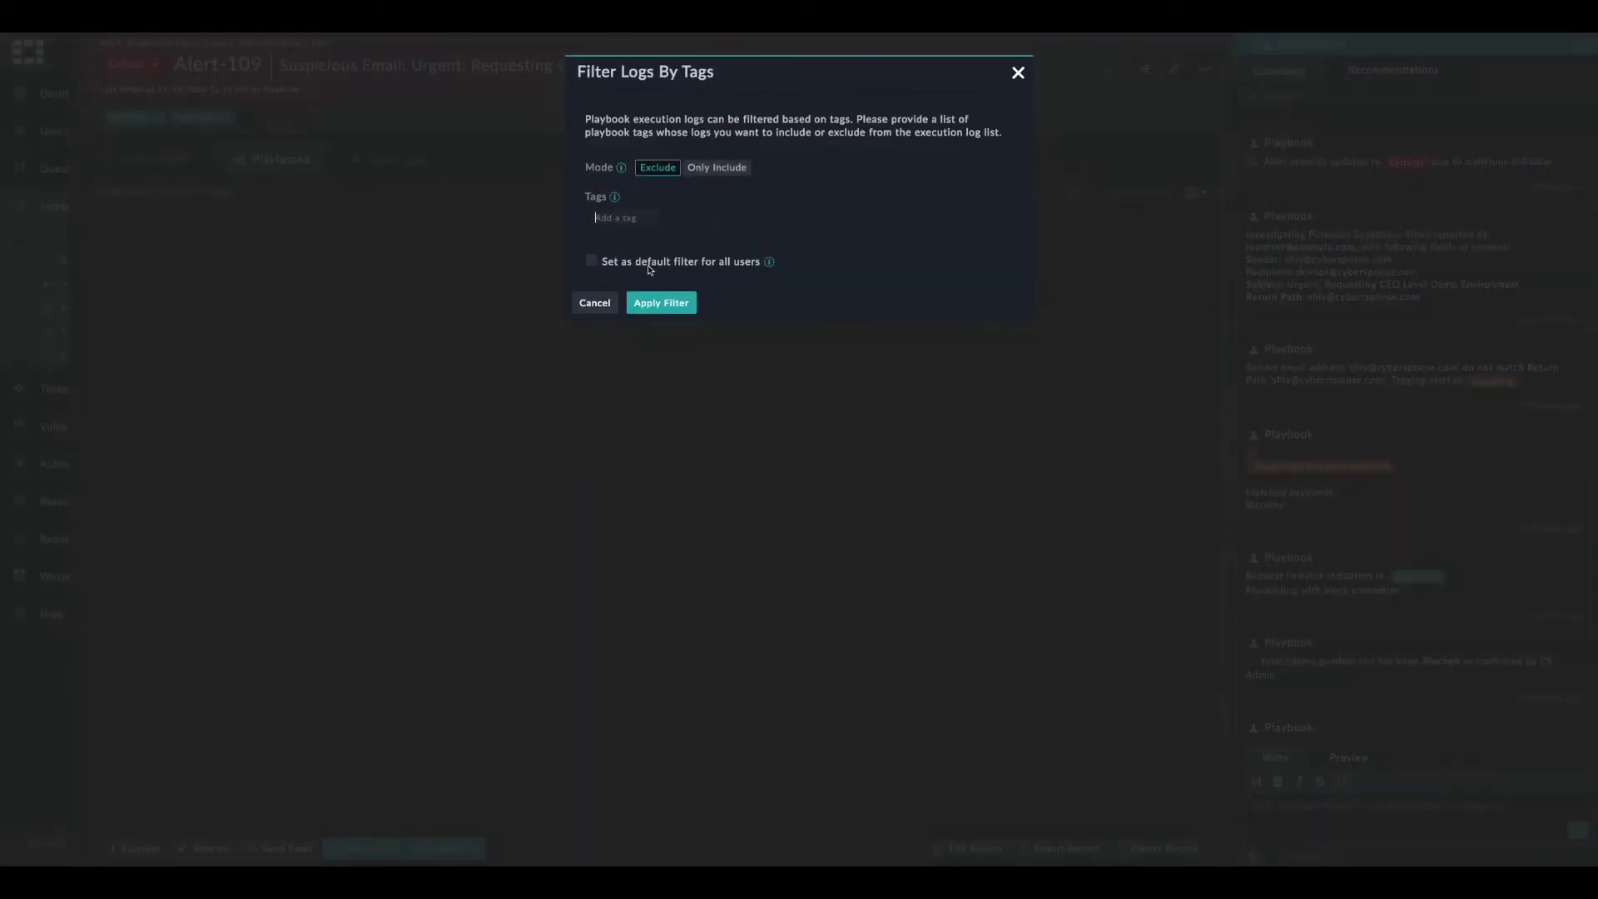
click(662, 302)
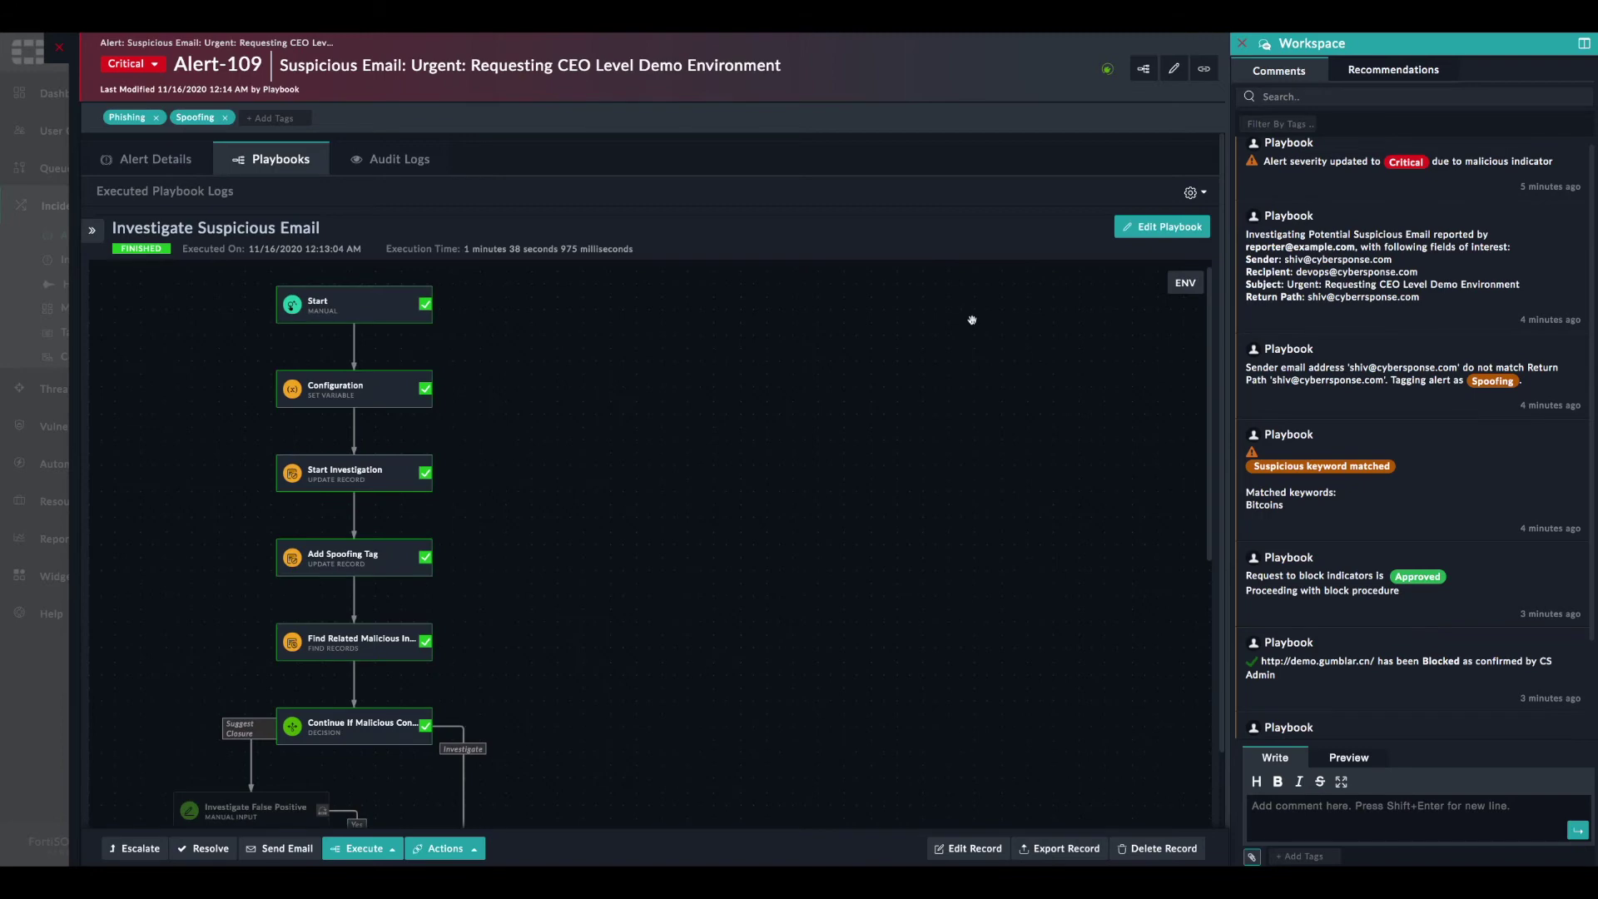
Scroll the finished Investigate Suspicious Email flowchart down to the Add Phishing Tag step
scroll(703, 474, down, 1)
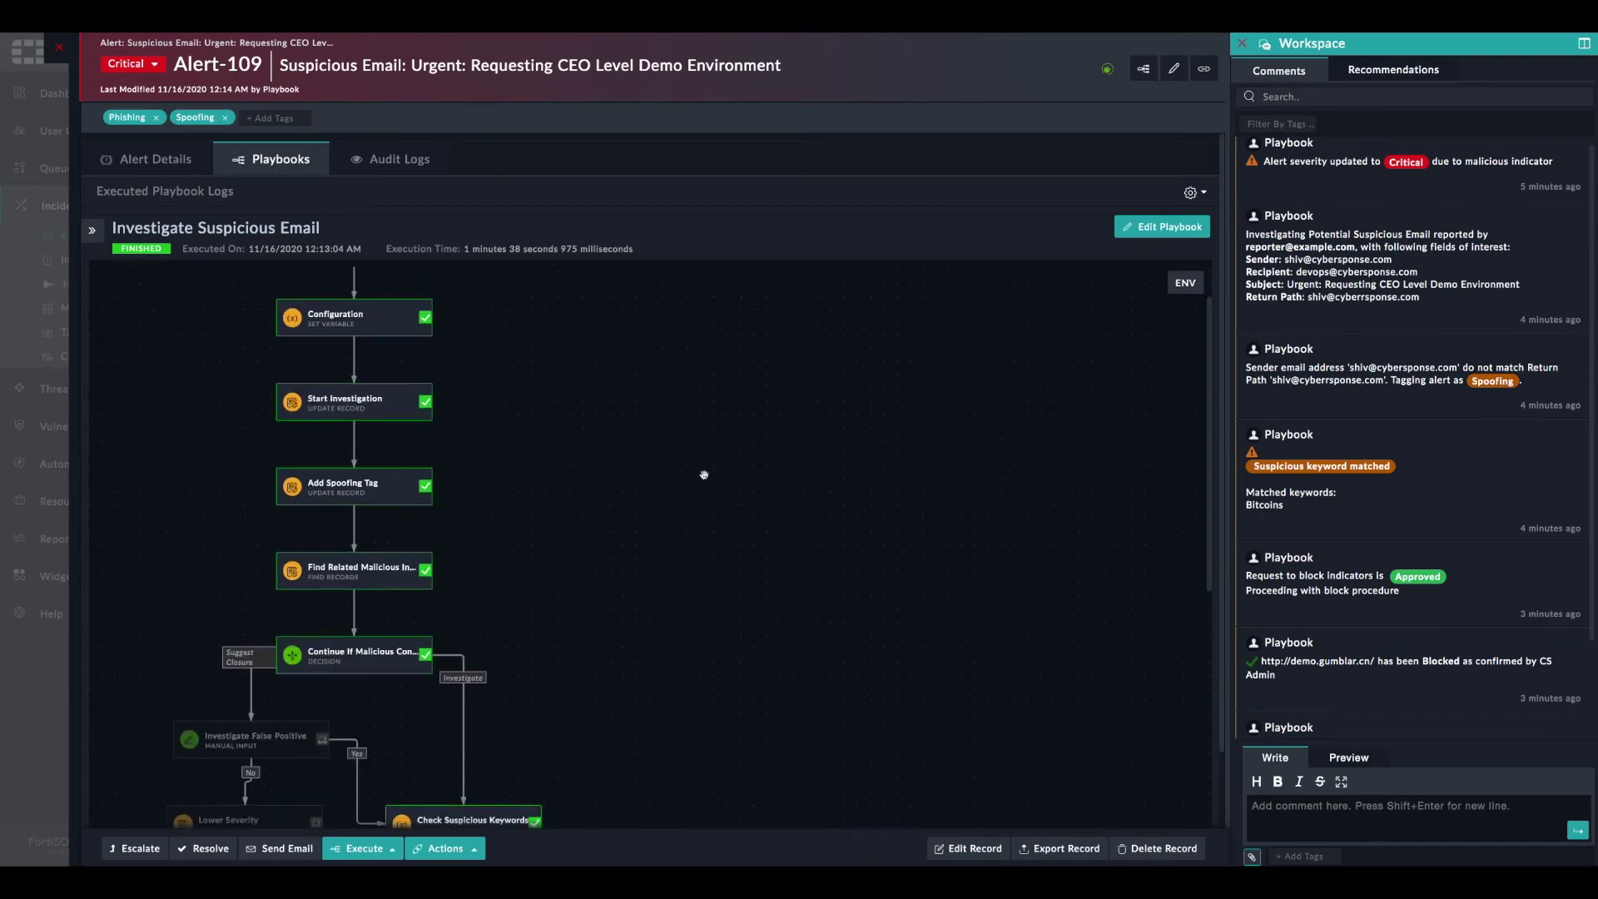
scroll(703, 475, down, 4)
scroll(703, 474, up, 5)
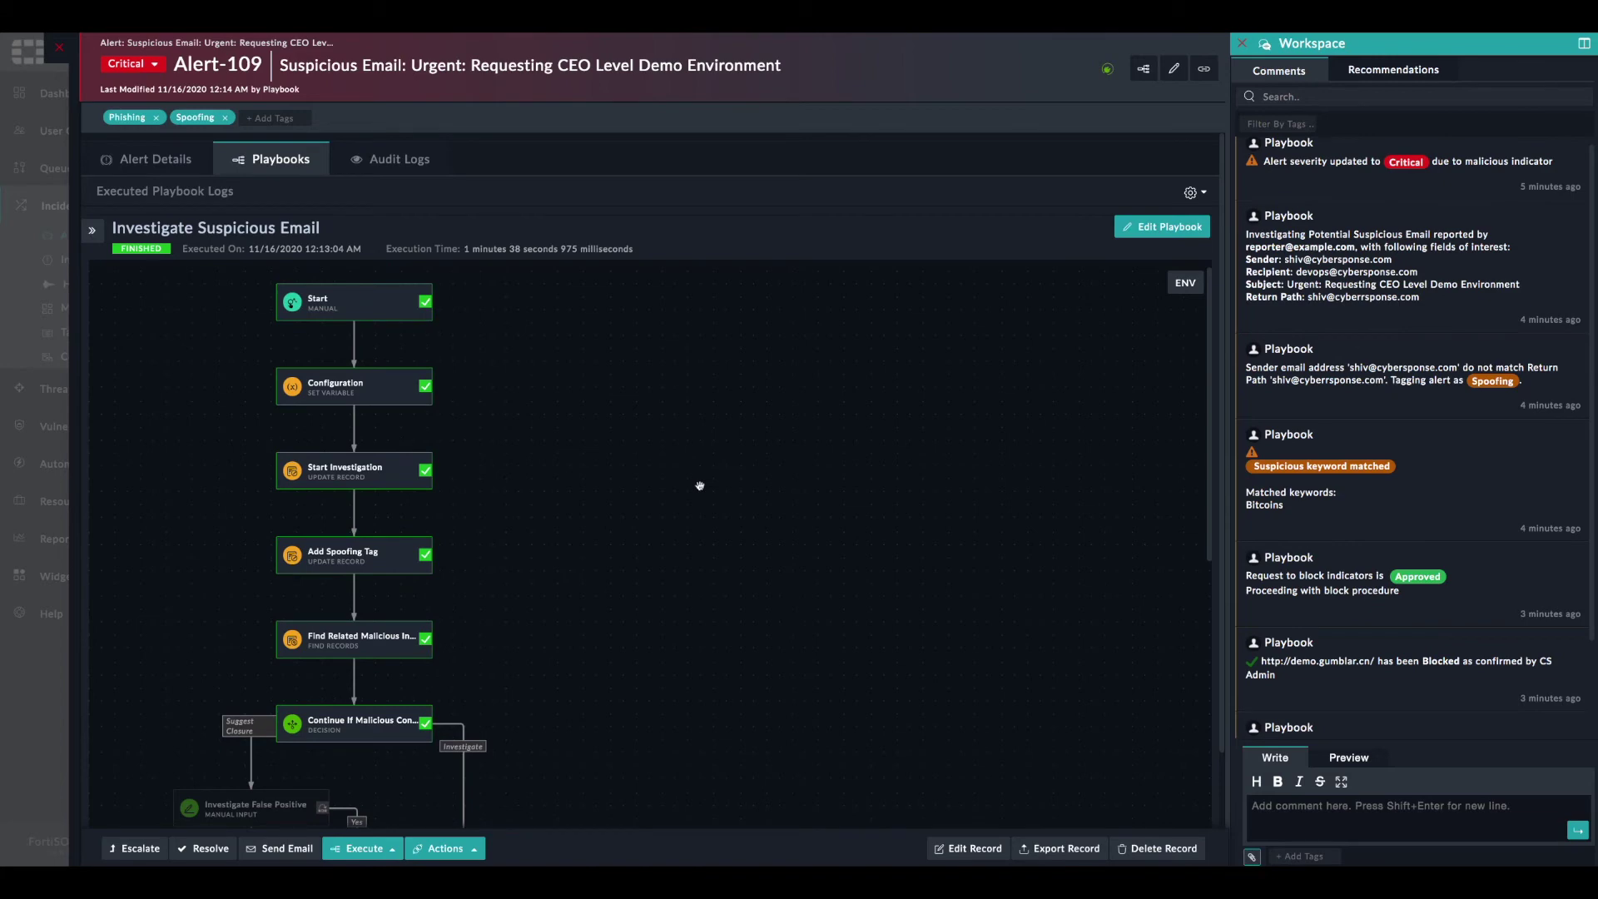
scroll(700, 485, down, 10)
scroll(697, 484, up, 3)
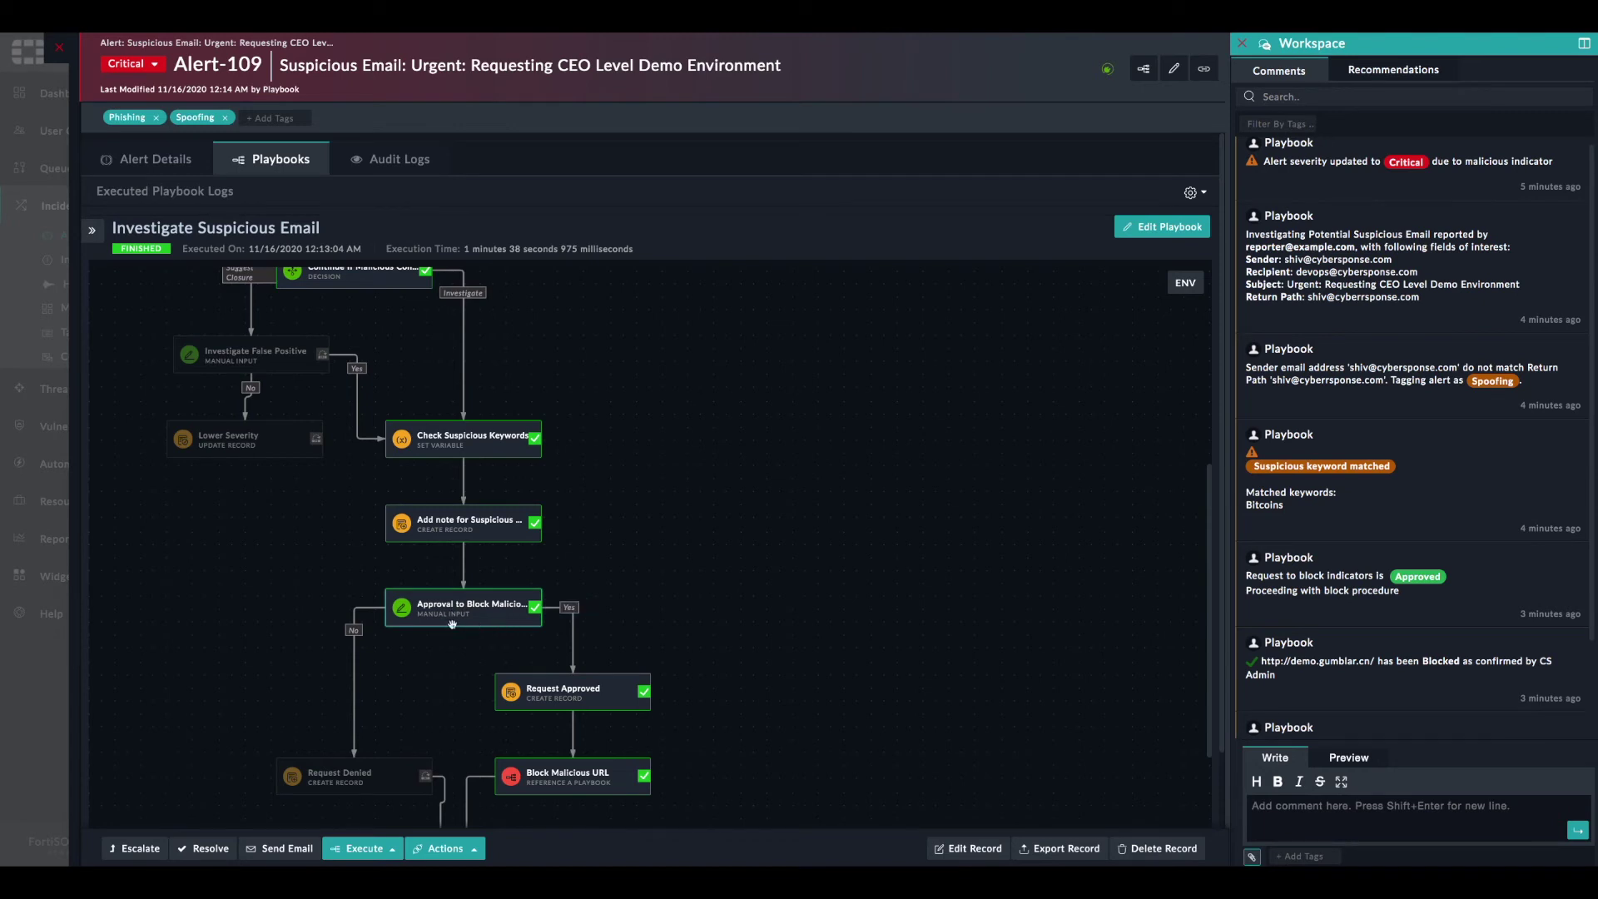
scroll(483, 616, down, 1)
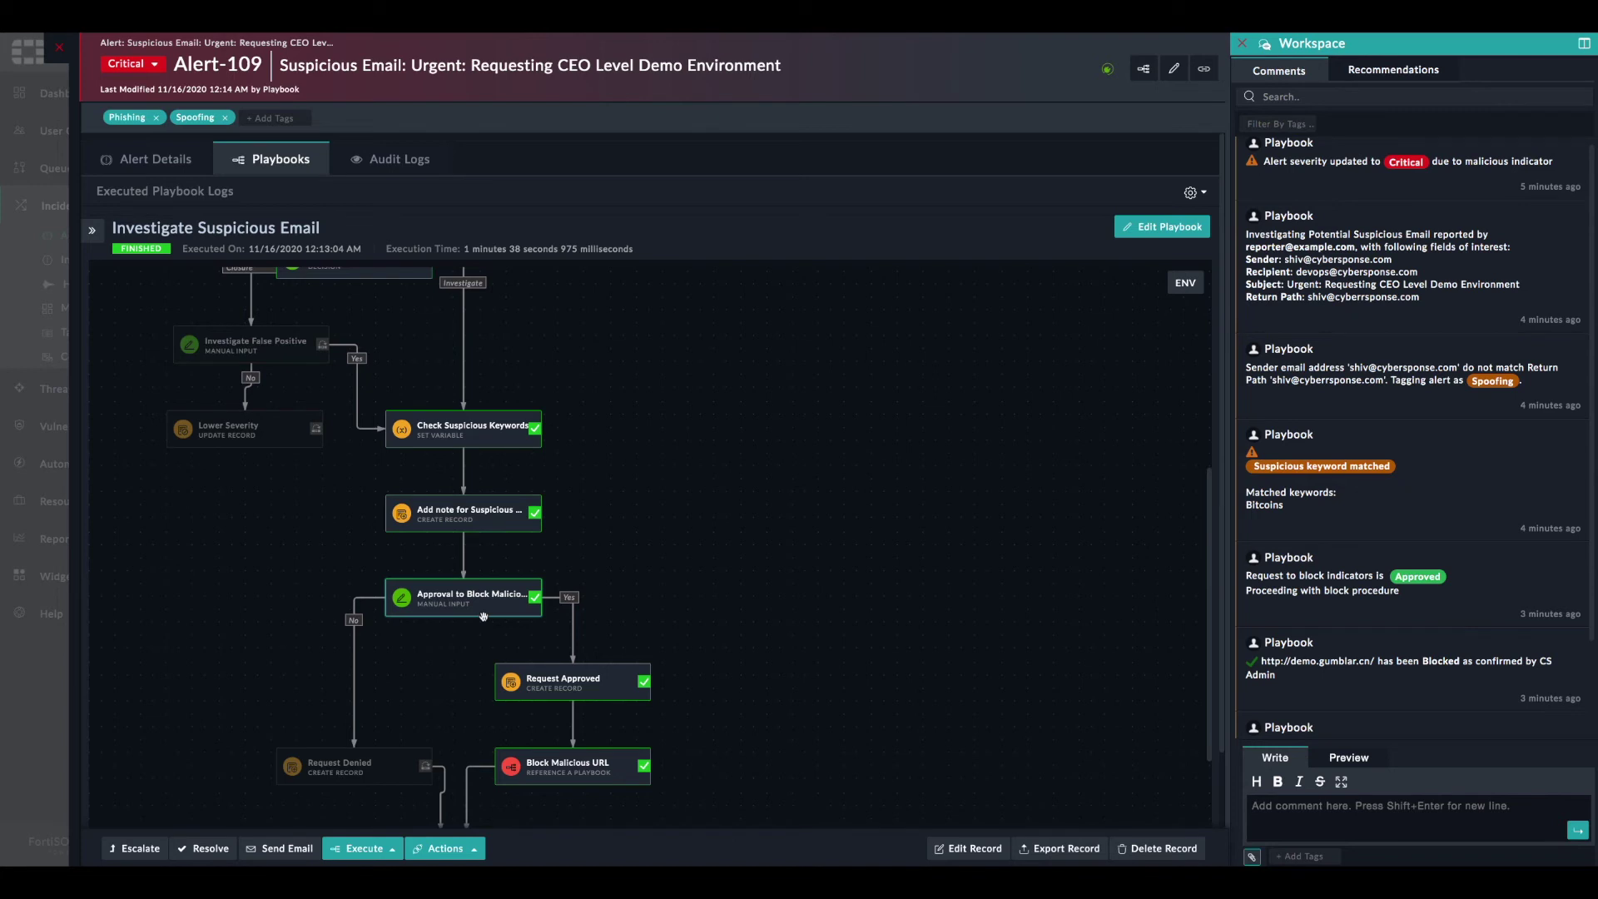
scroll(483, 616, down, 2)
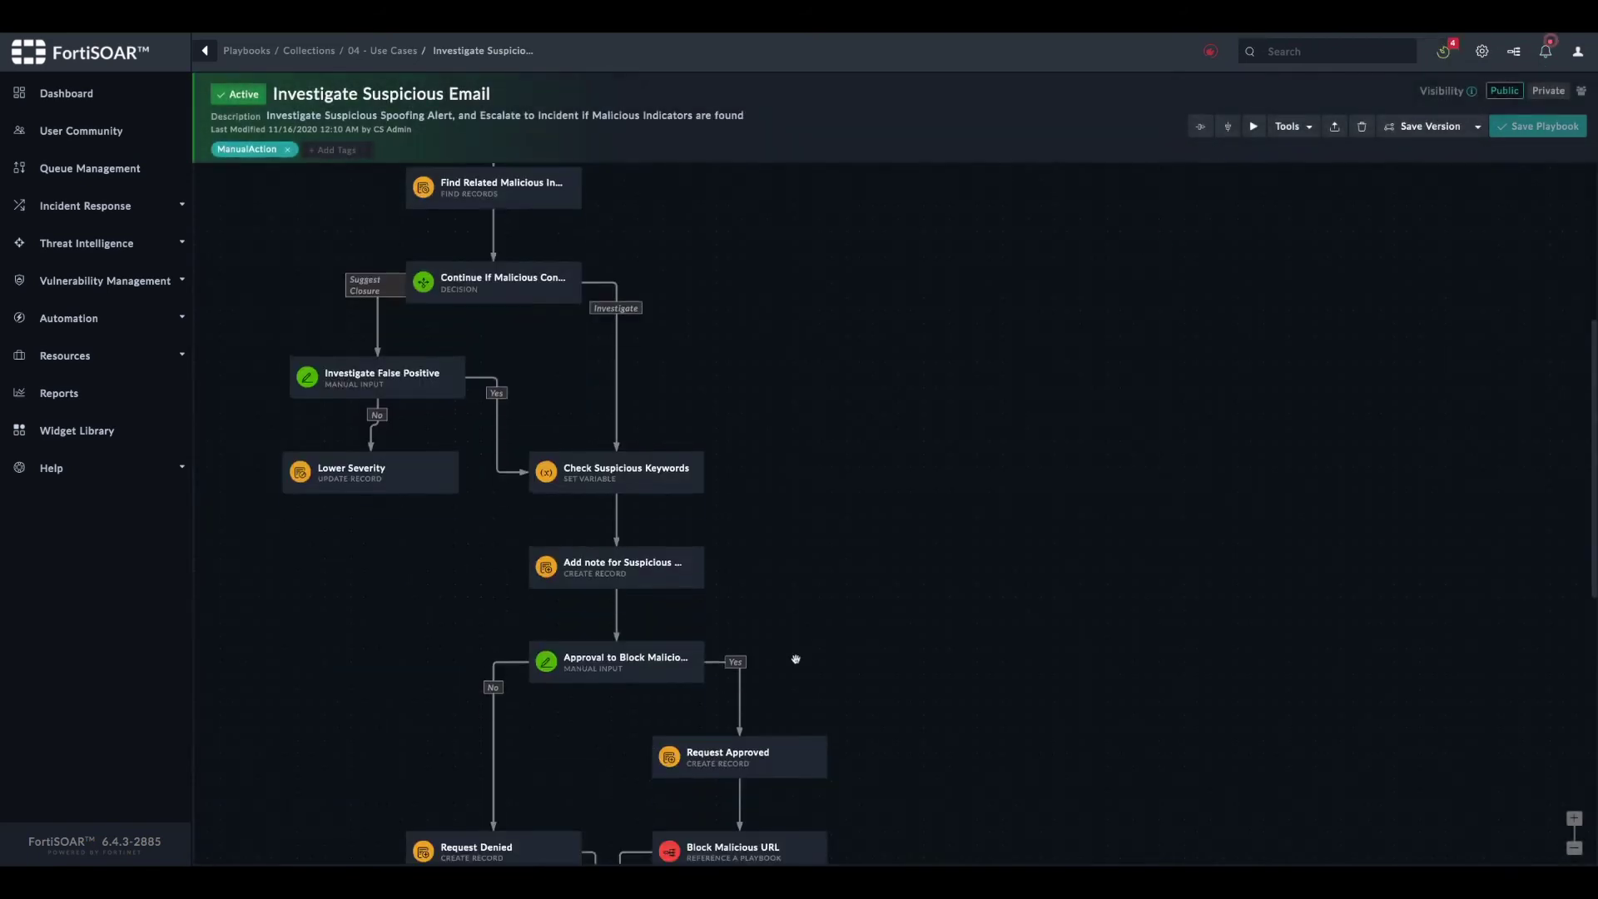
scroll(796, 659, down, 5)
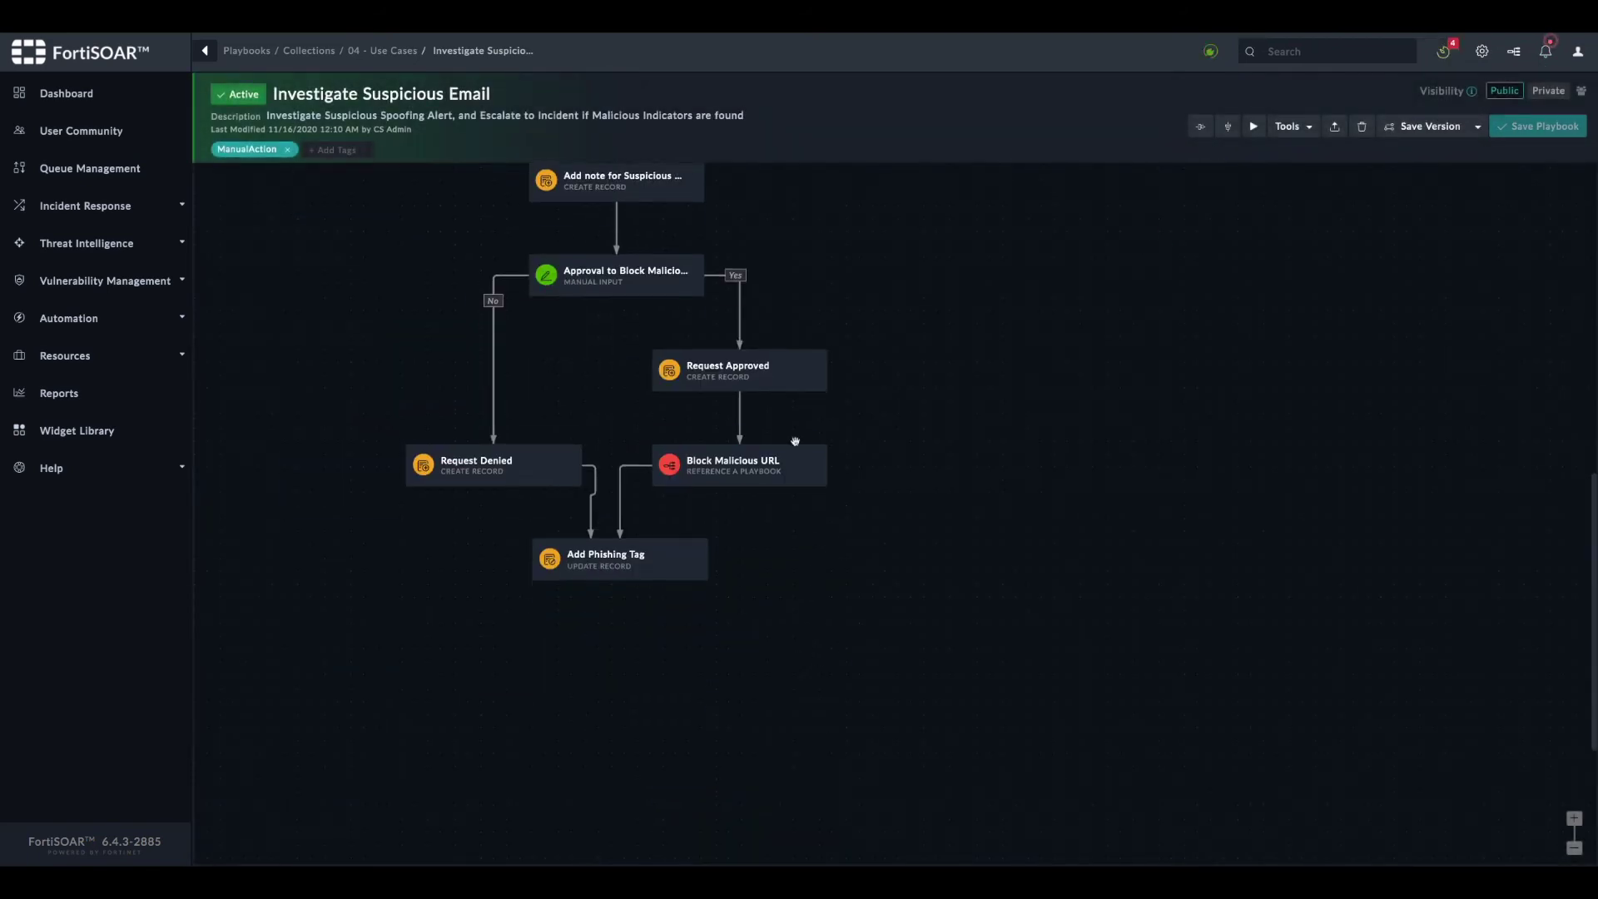
Drag a new connection from Add Phishing Tag's bottom handle to create a 'Select a Step' placeholder
mouse_move(716, 275)
mouse_move(675, 289)
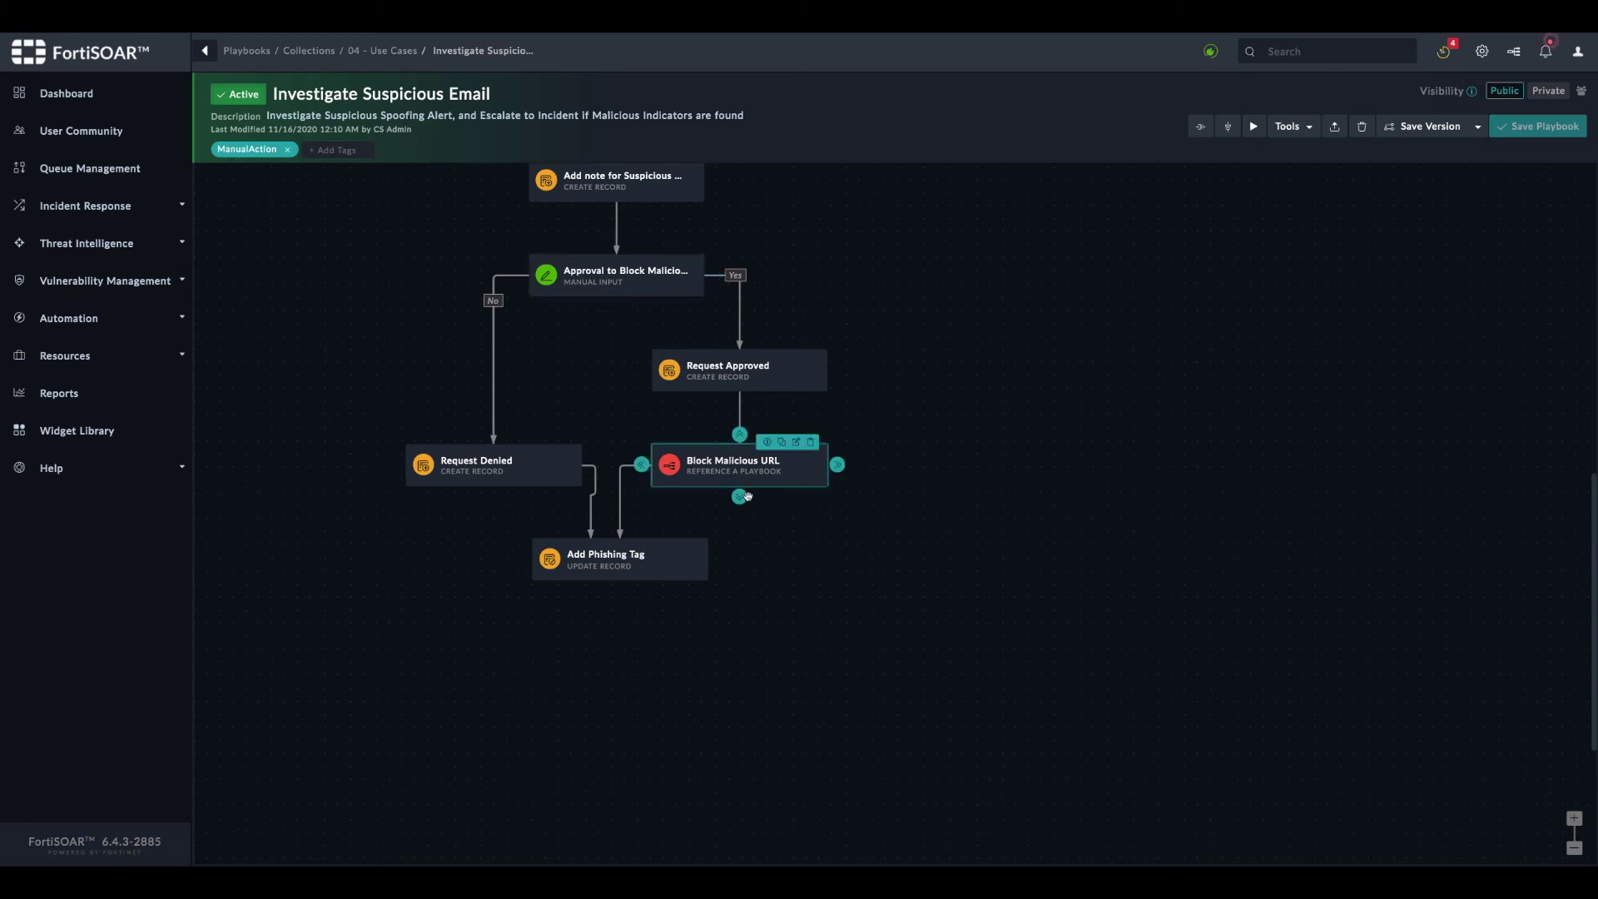
mouse_move(736, 372)
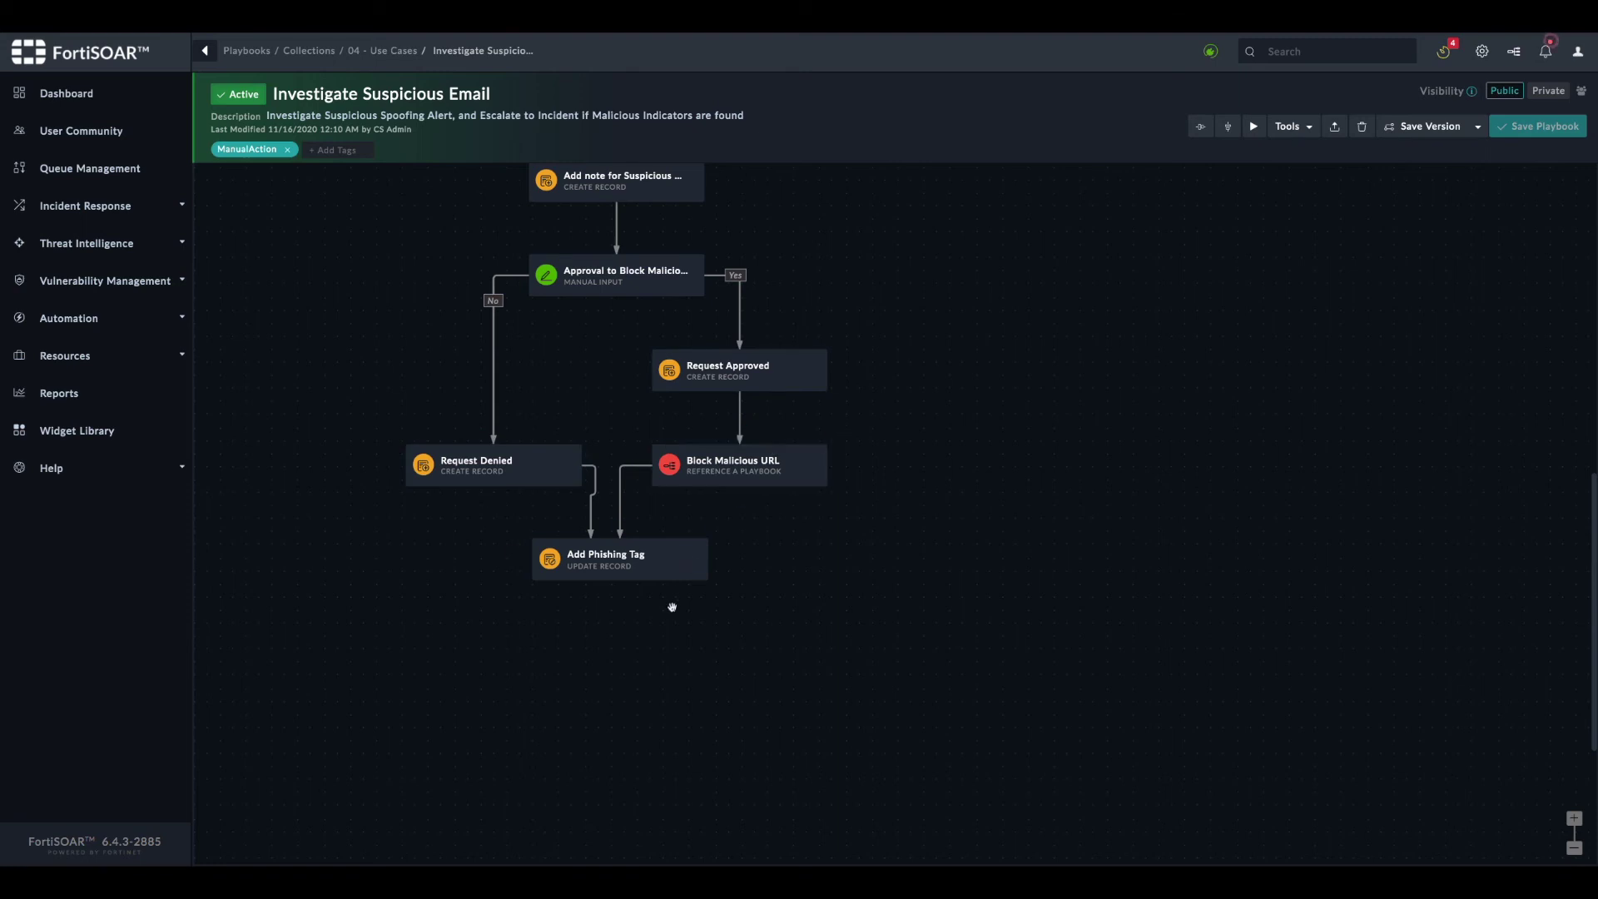
mouse_move(615, 579)
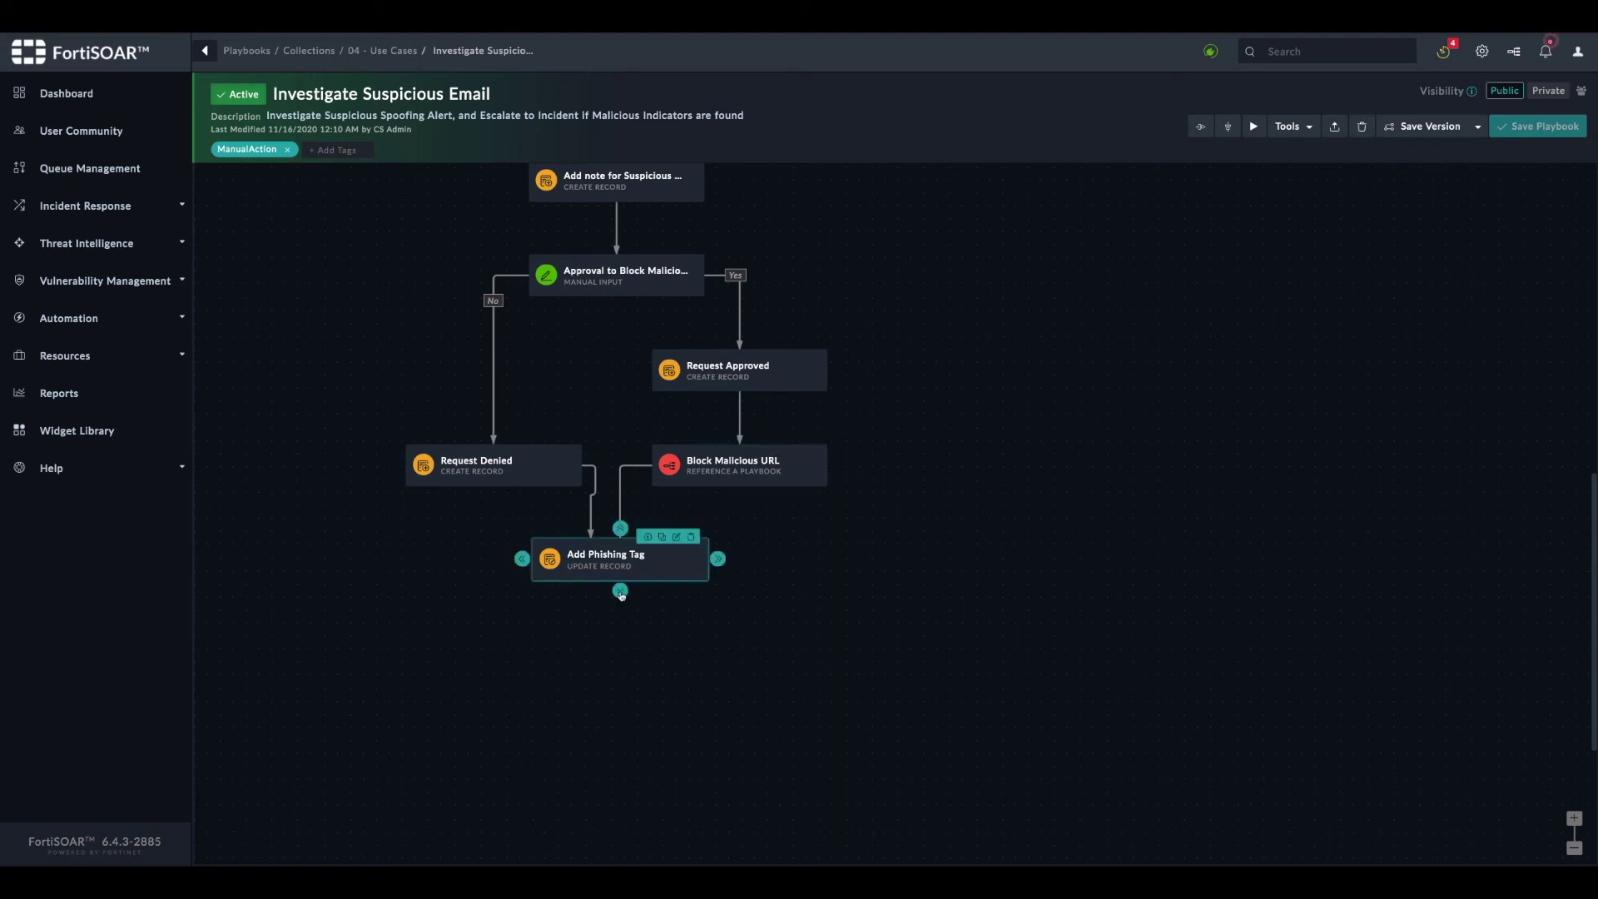
drag(620, 591, 620, 642)
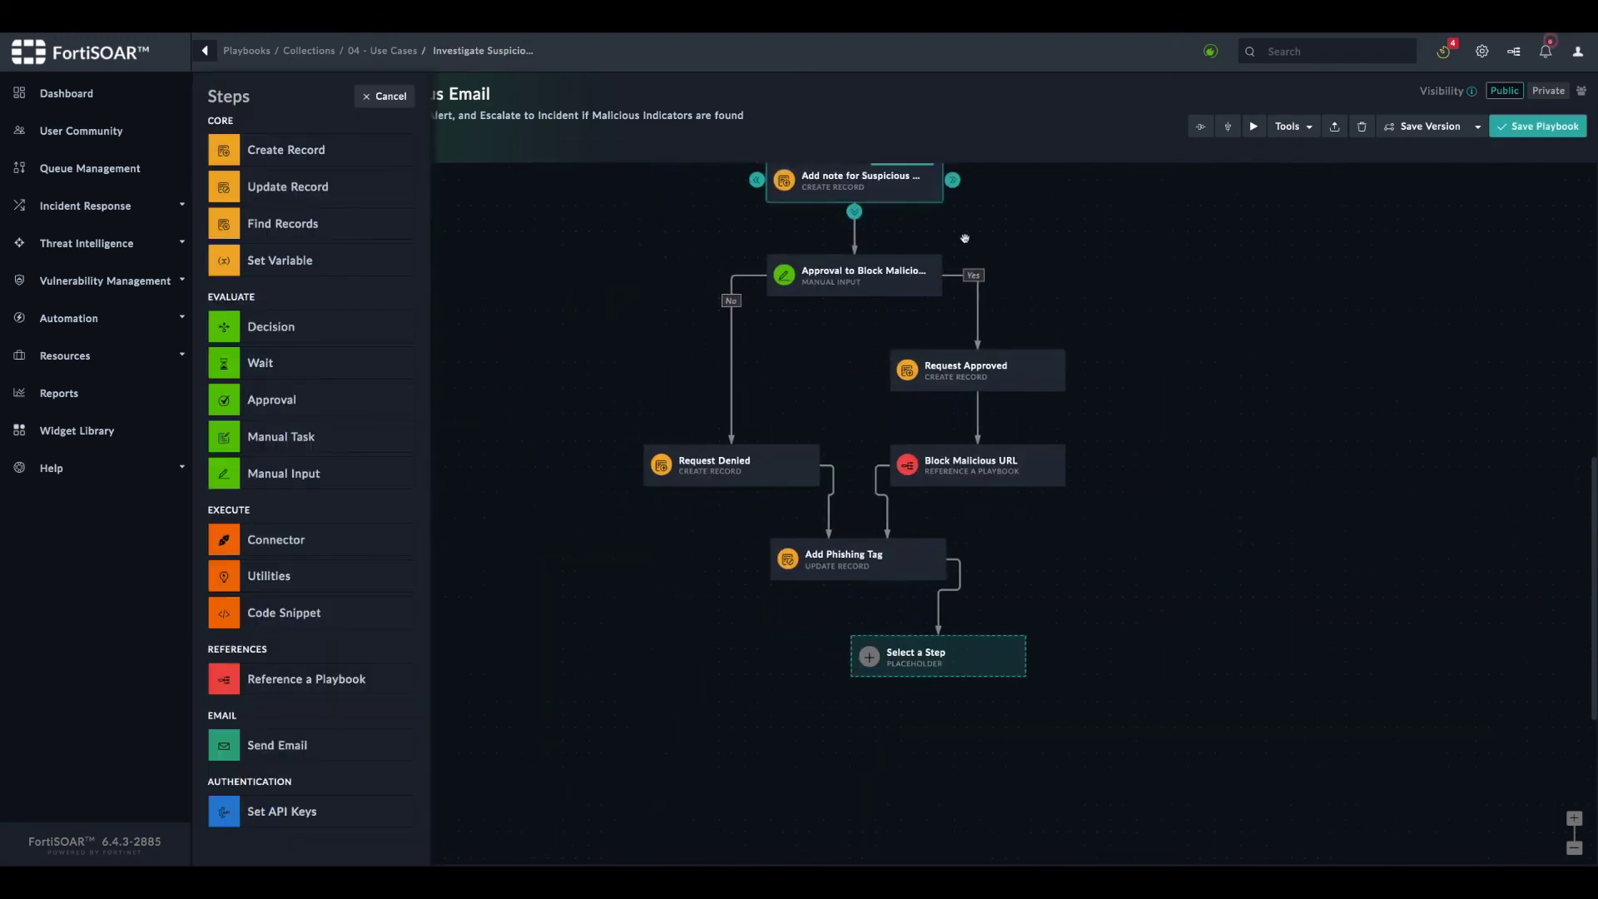
Make the new step a Send Email action named 'Notify email reporter'
click(263, 746)
click(268, 165)
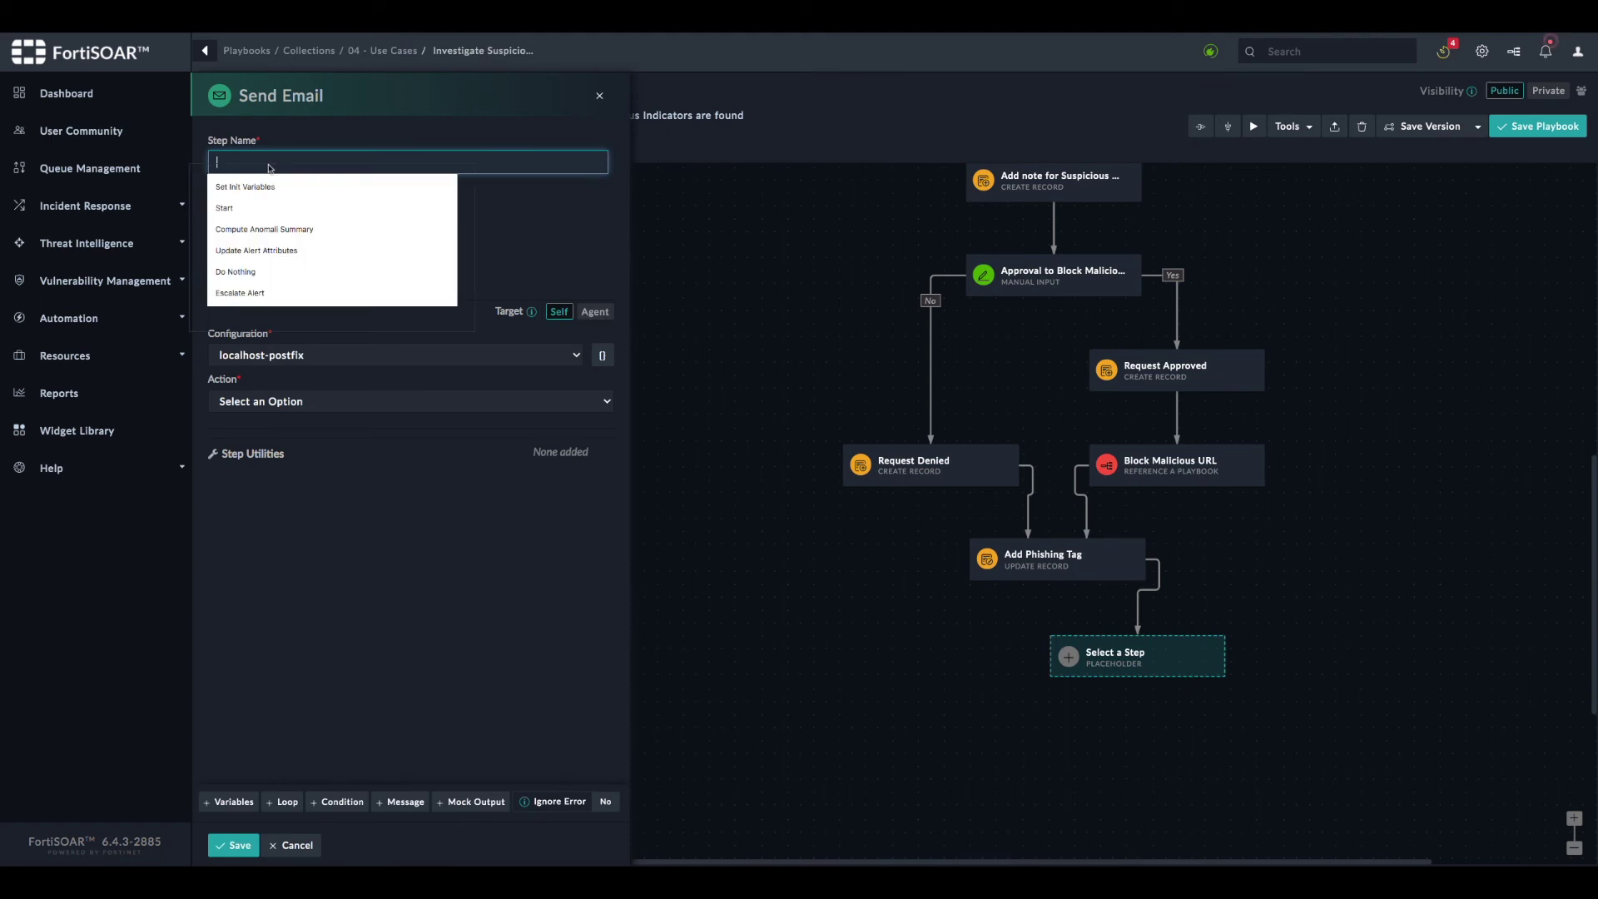
text(Notify)
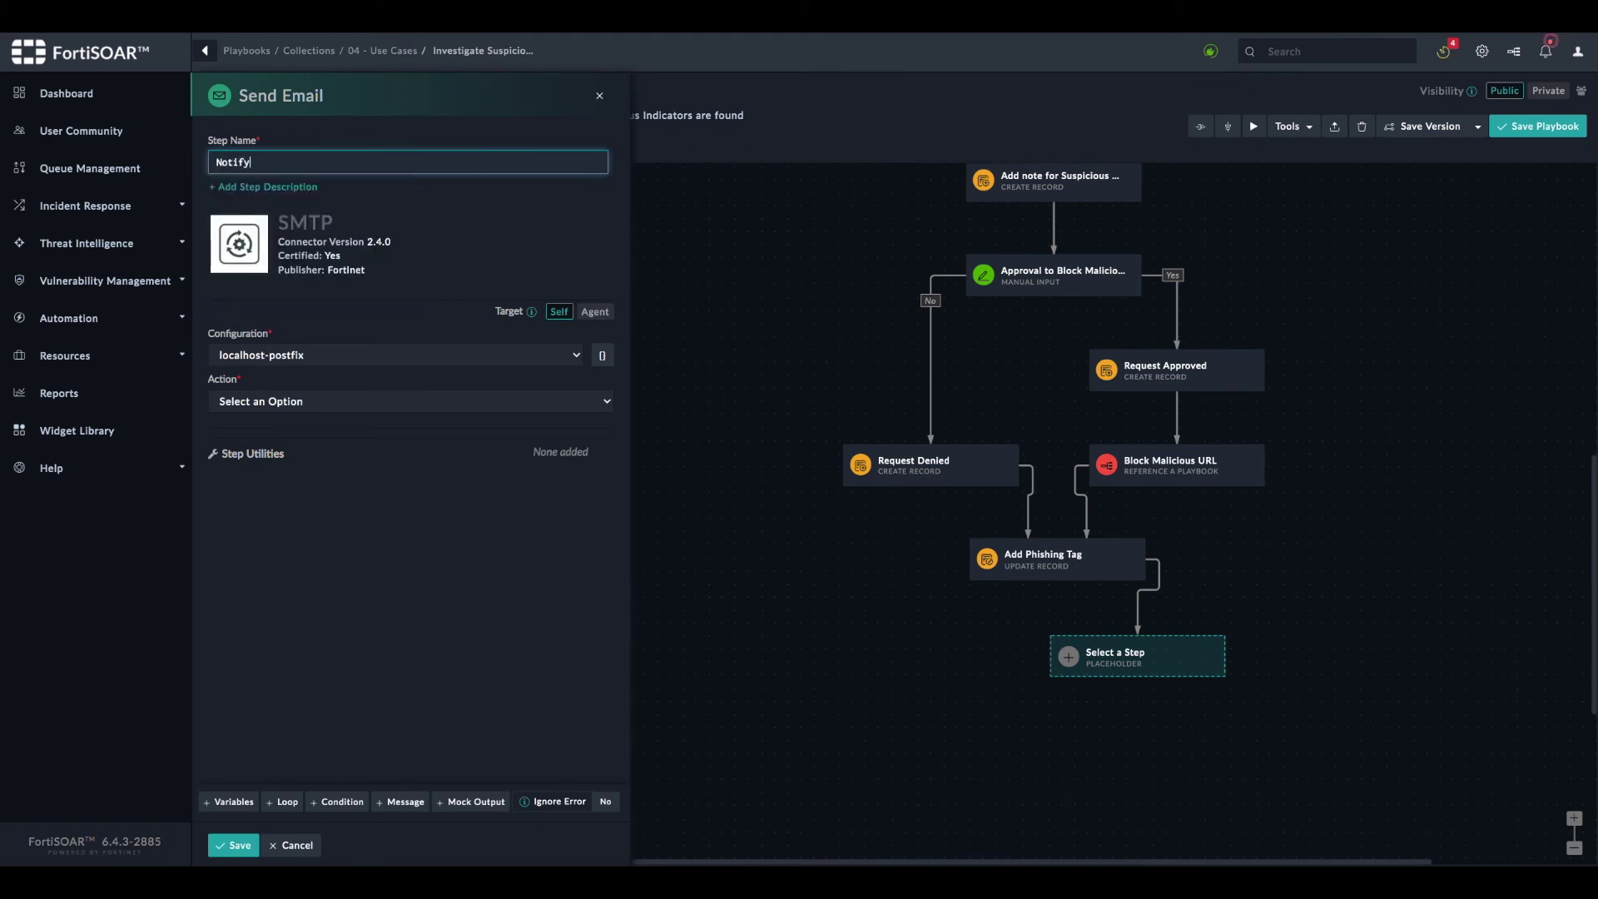
text( email reporter)
click(287, 398)
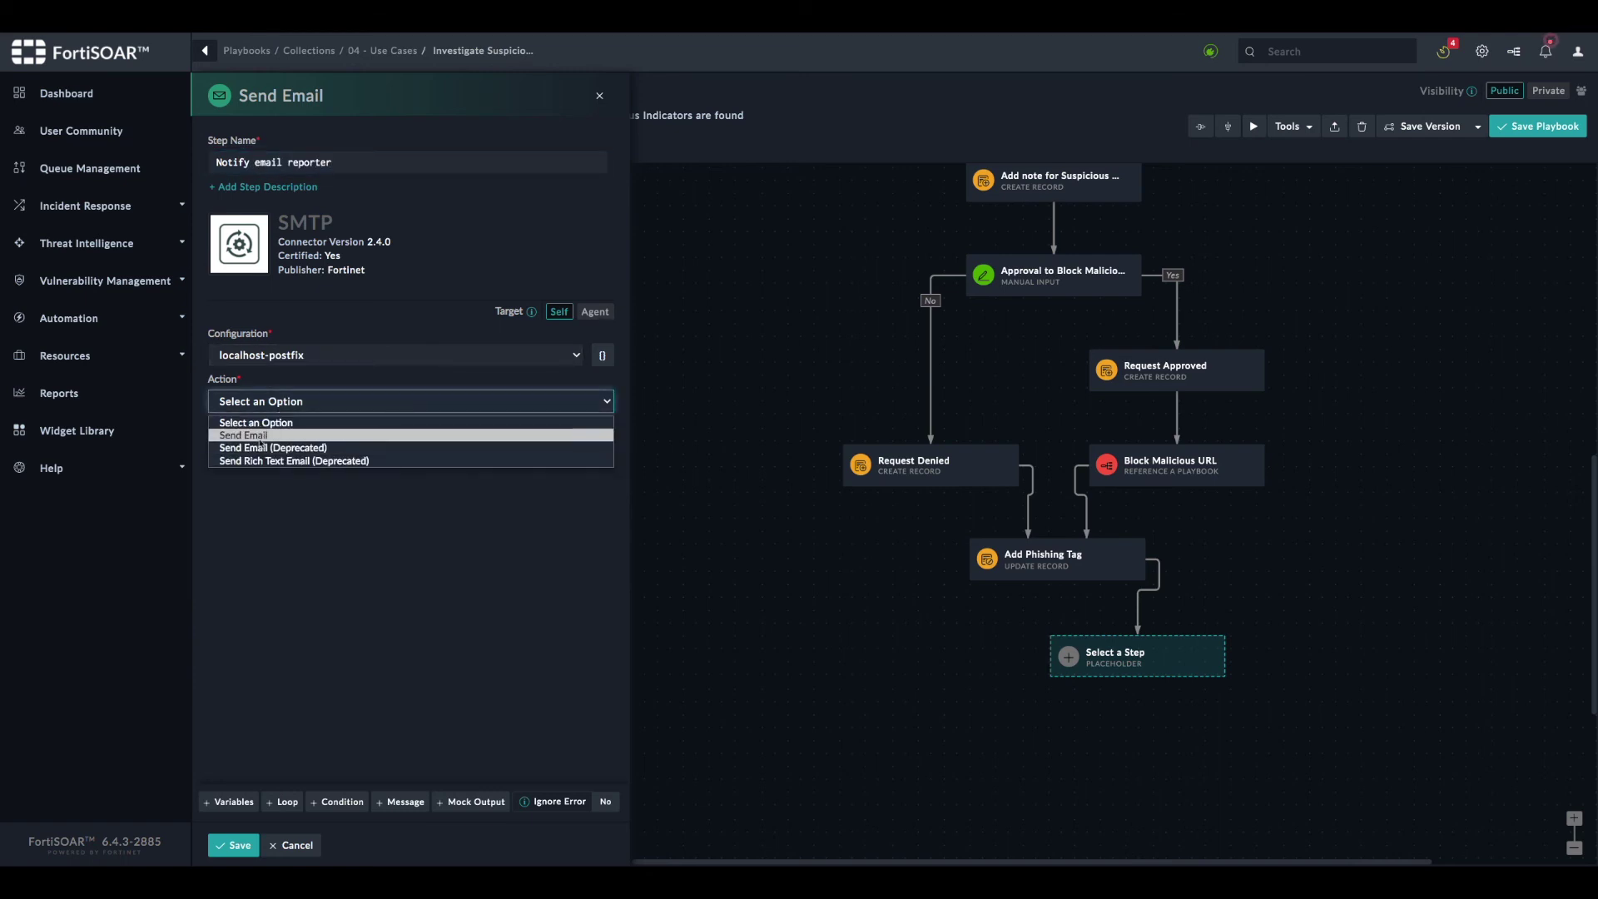
click(260, 437)
Set the To field to the alert's Reporter, {{vars.input.records[0].reporter}}
scroll(292, 462, down, 2)
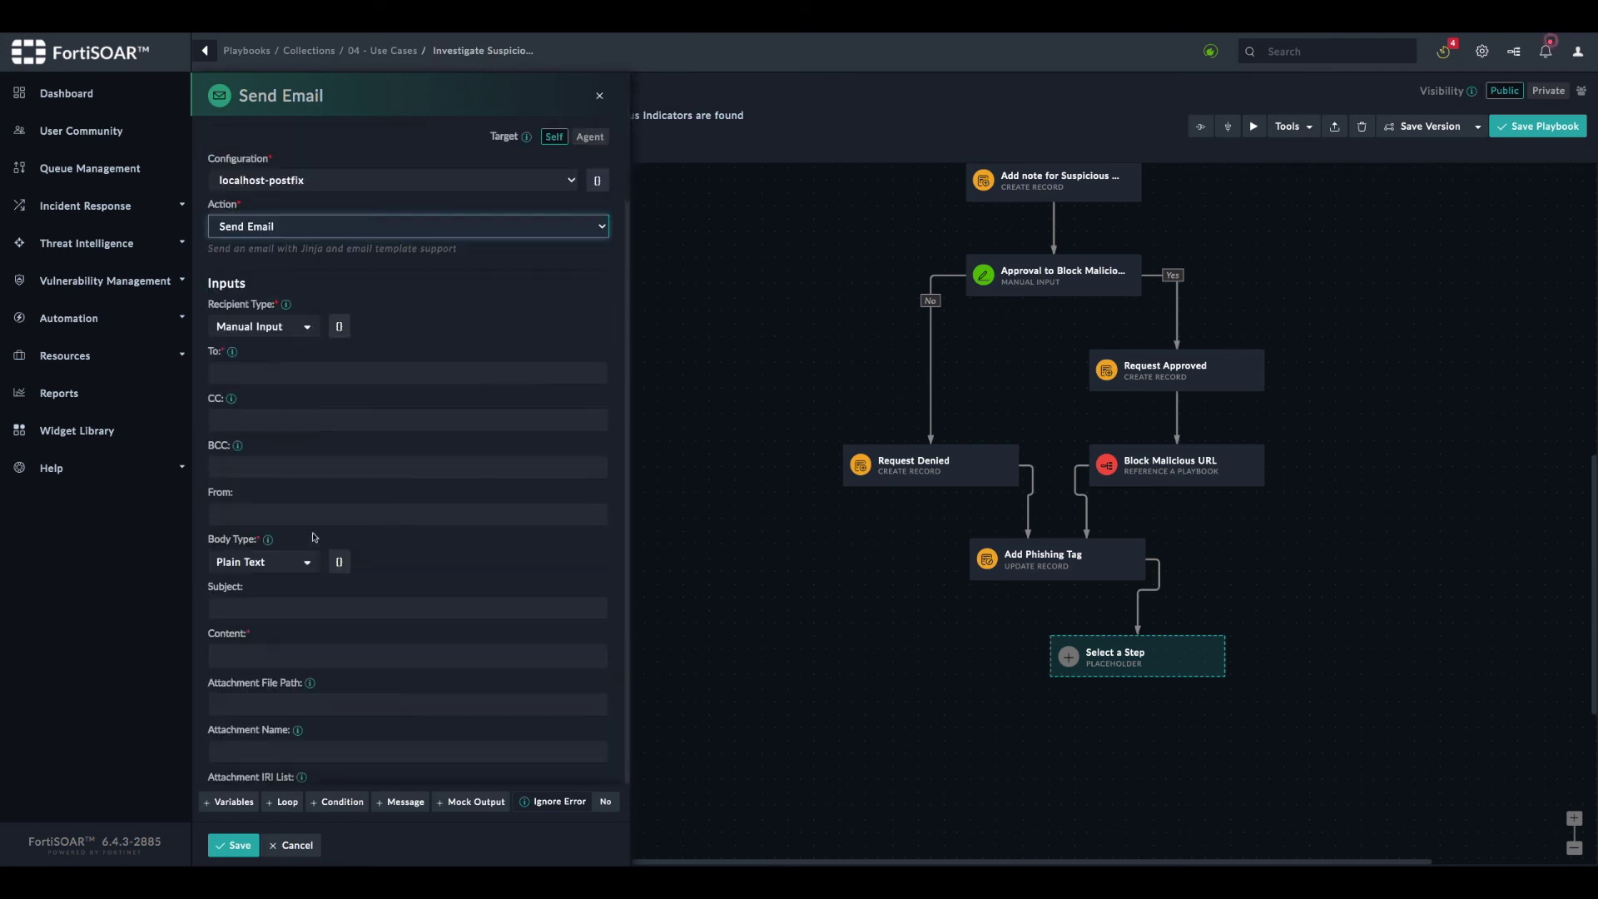
click(239, 377)
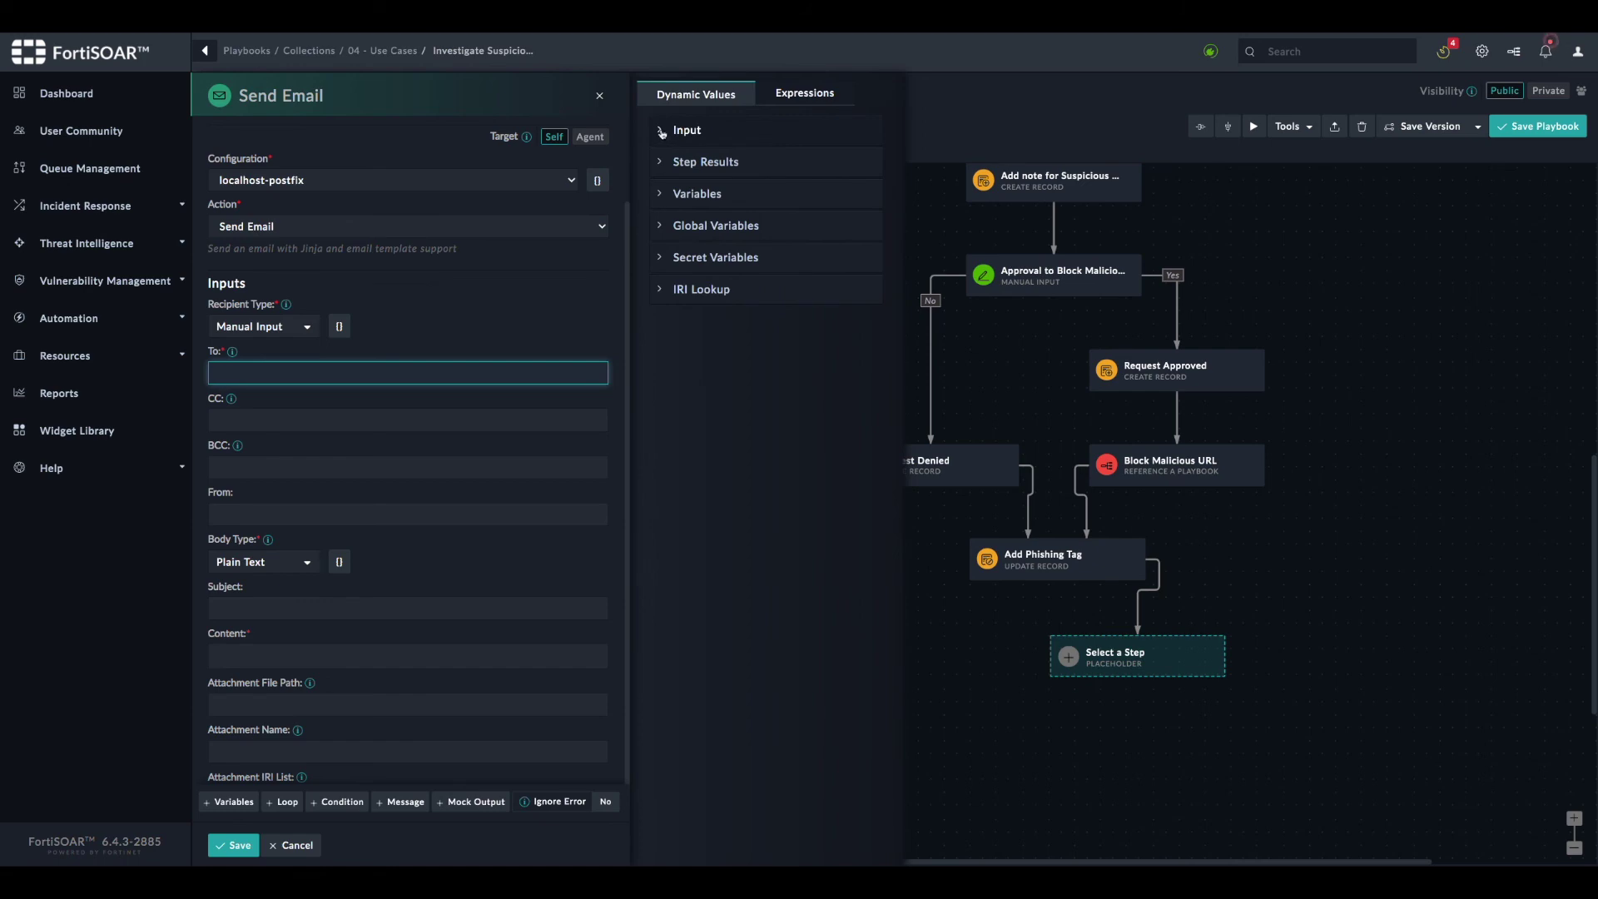
click(662, 133)
scroll(803, 466, down, 10)
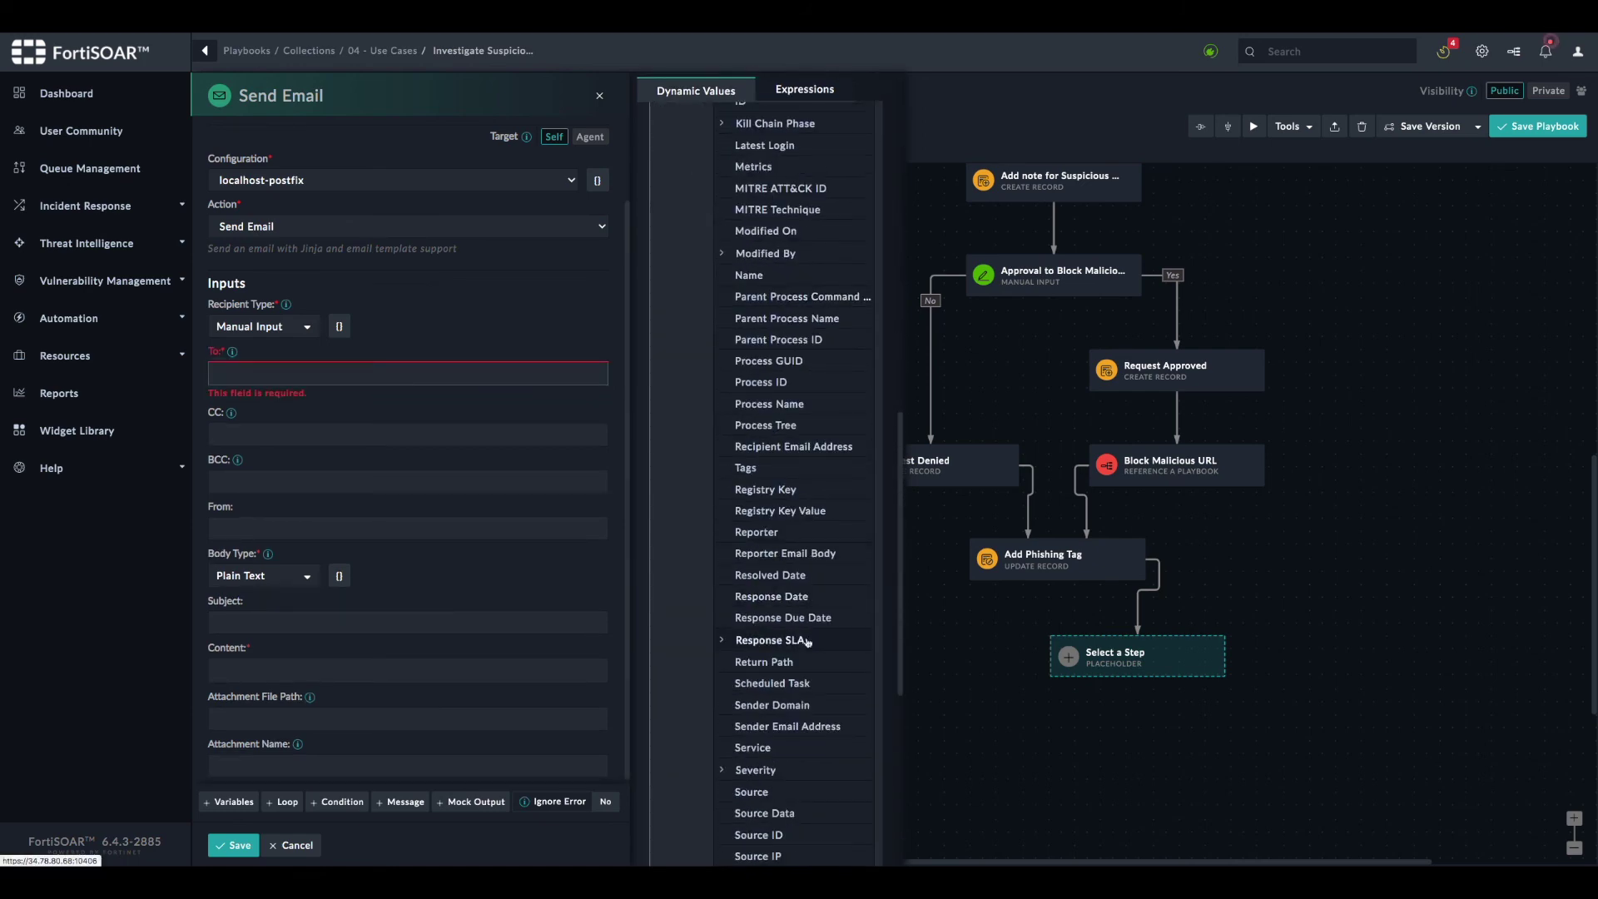
scroll(812, 582, down, 2)
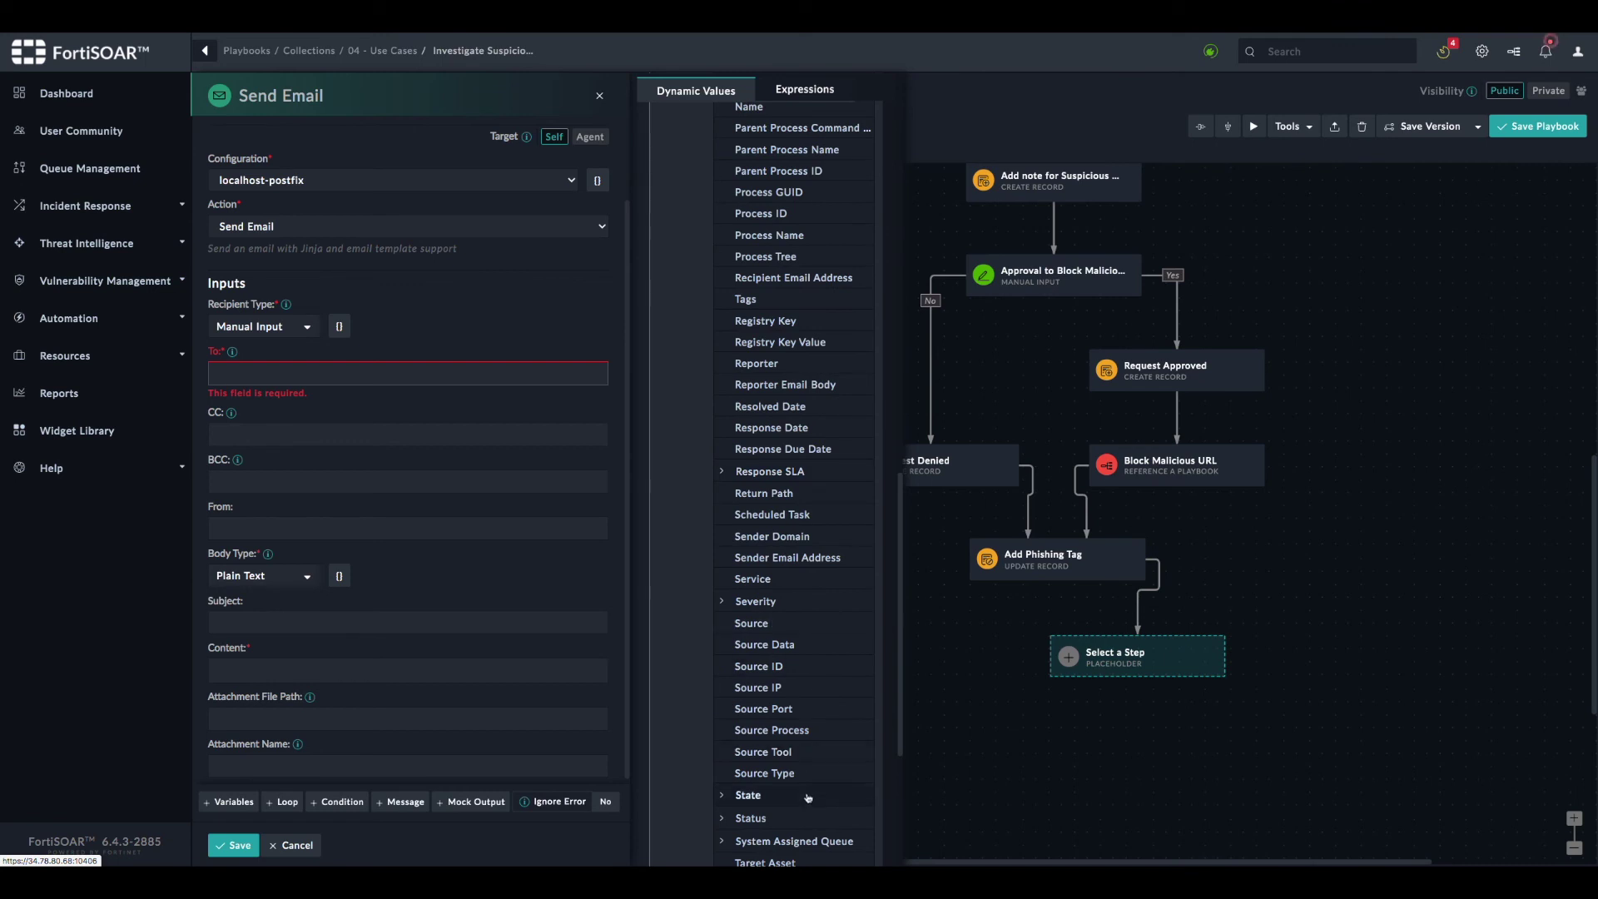
scroll(806, 760, down, 3)
scroll(809, 333, up, 1)
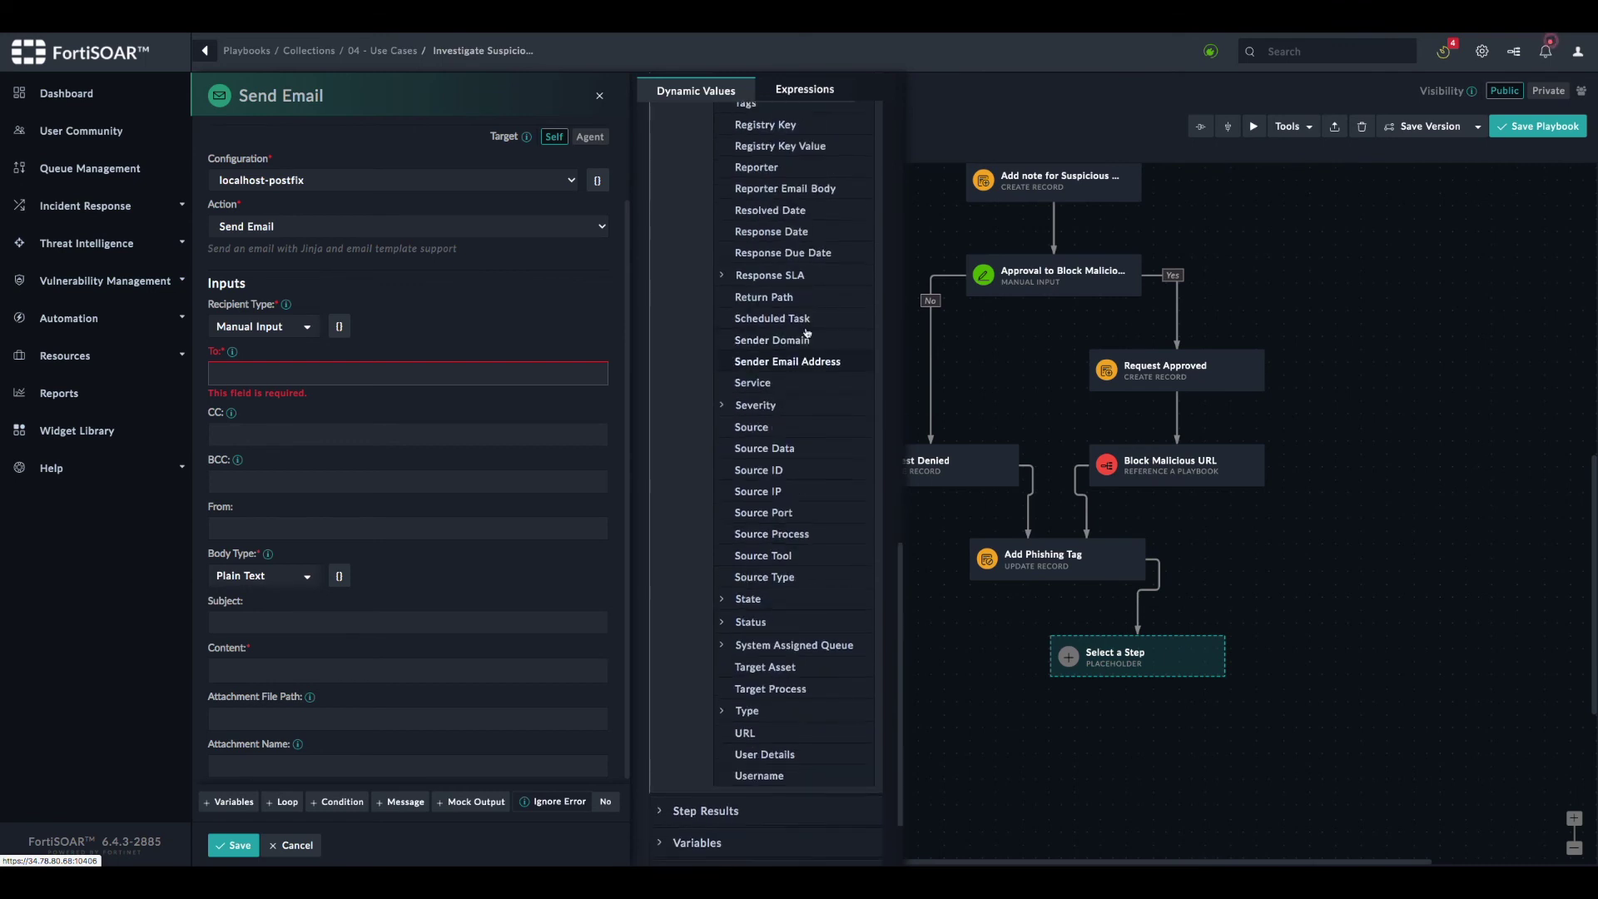
click(757, 168)
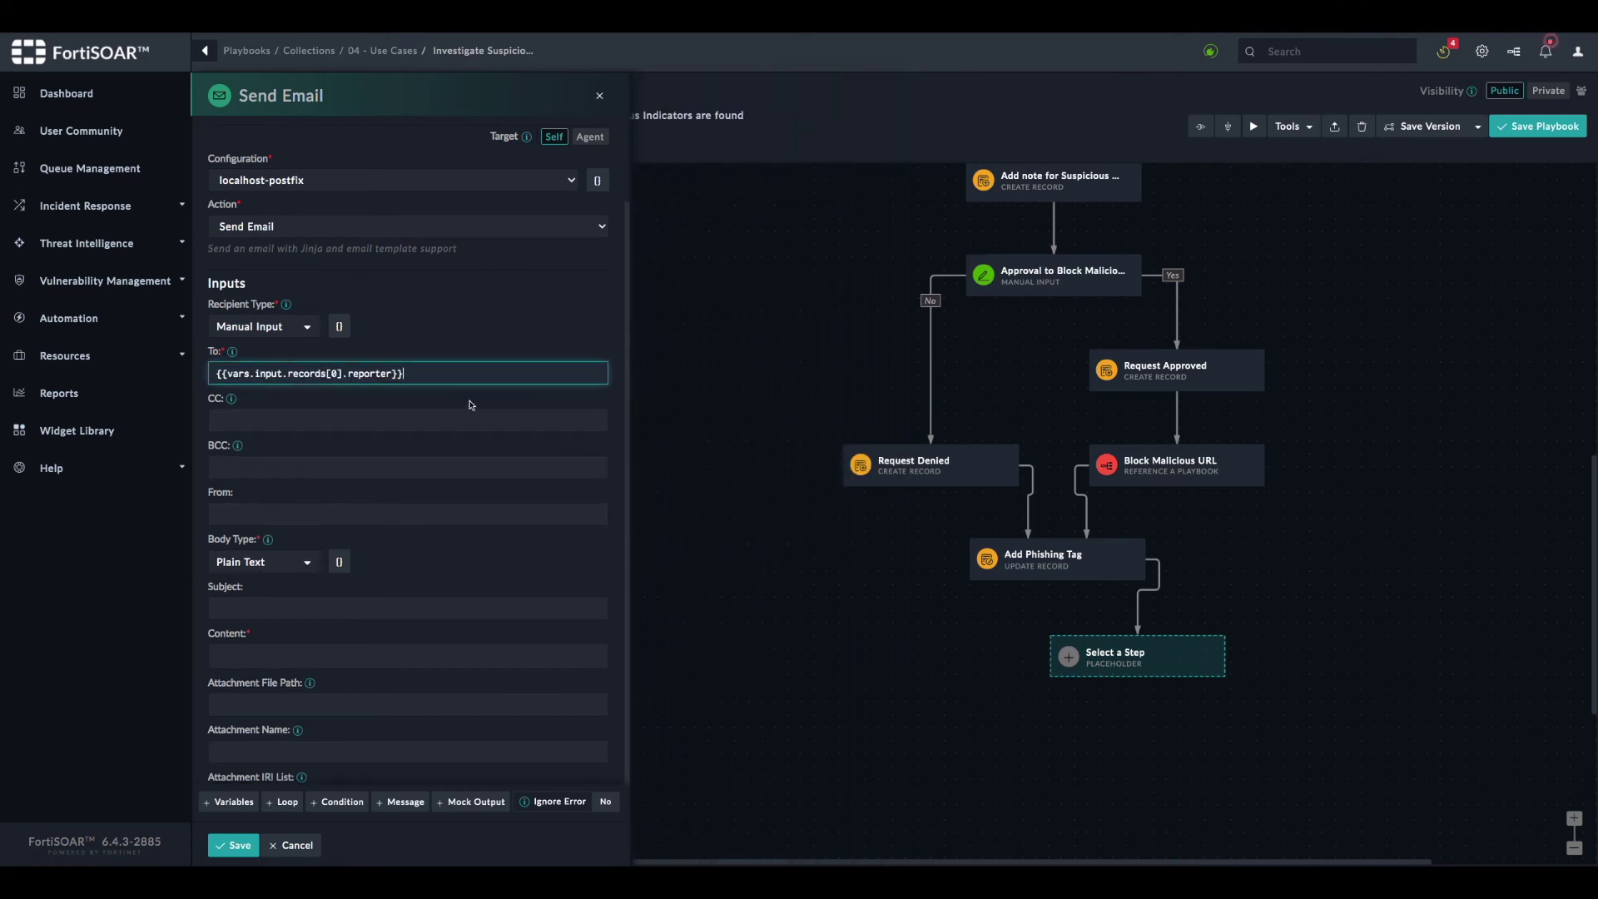
scroll(445, 493, down, 1)
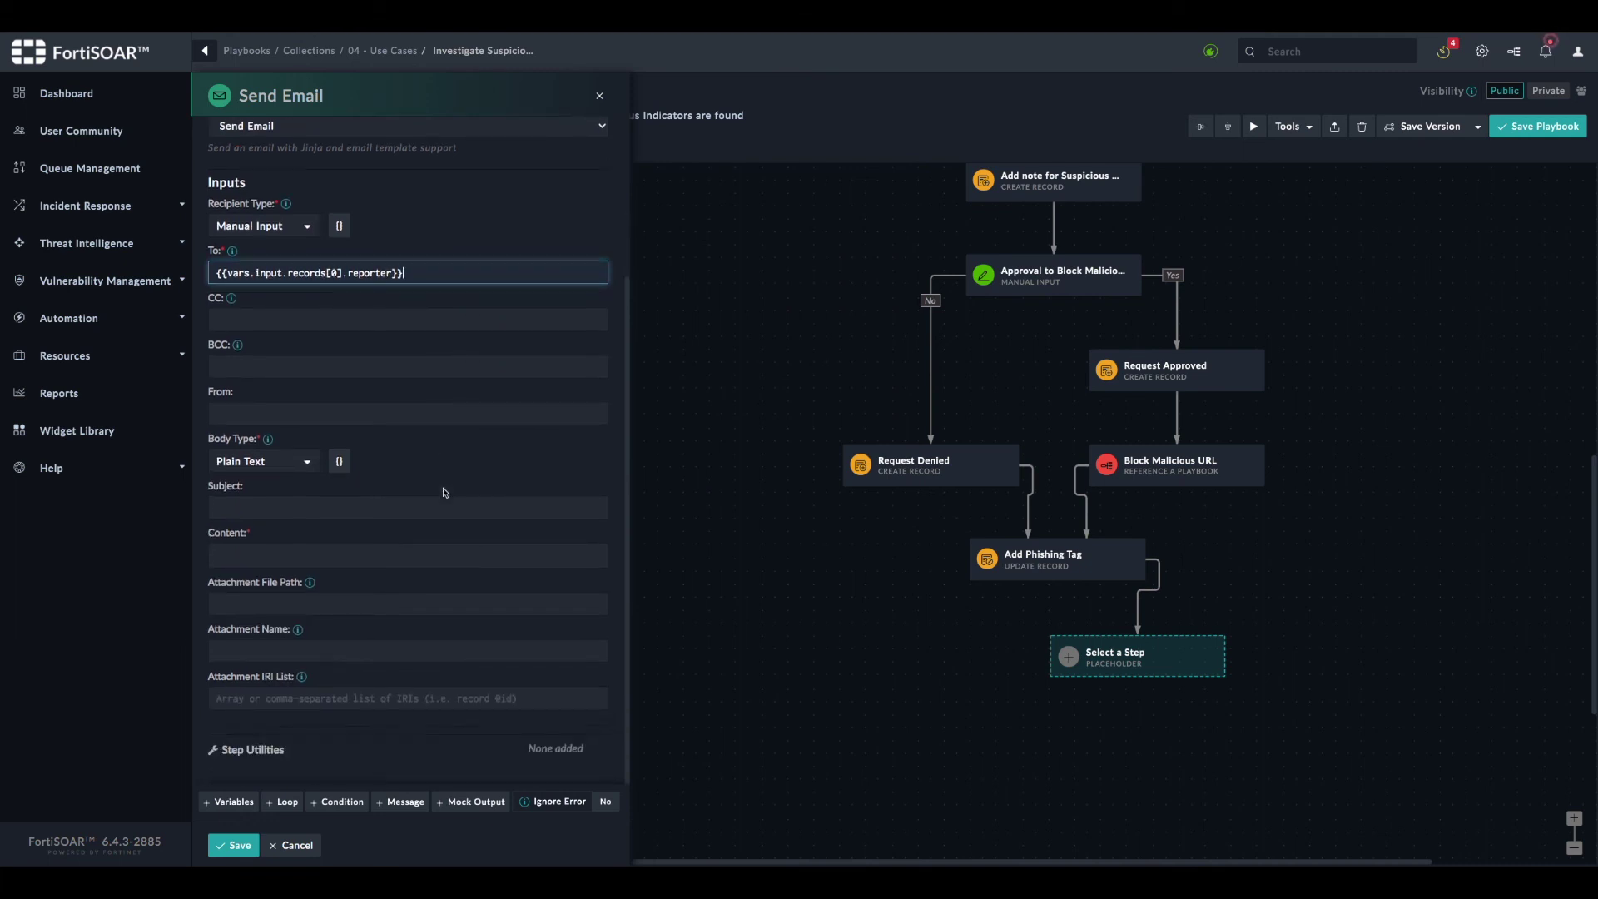
Set the subject to 'Verdict for the email:' followed by the alert's Email Subject value
click(349, 505)
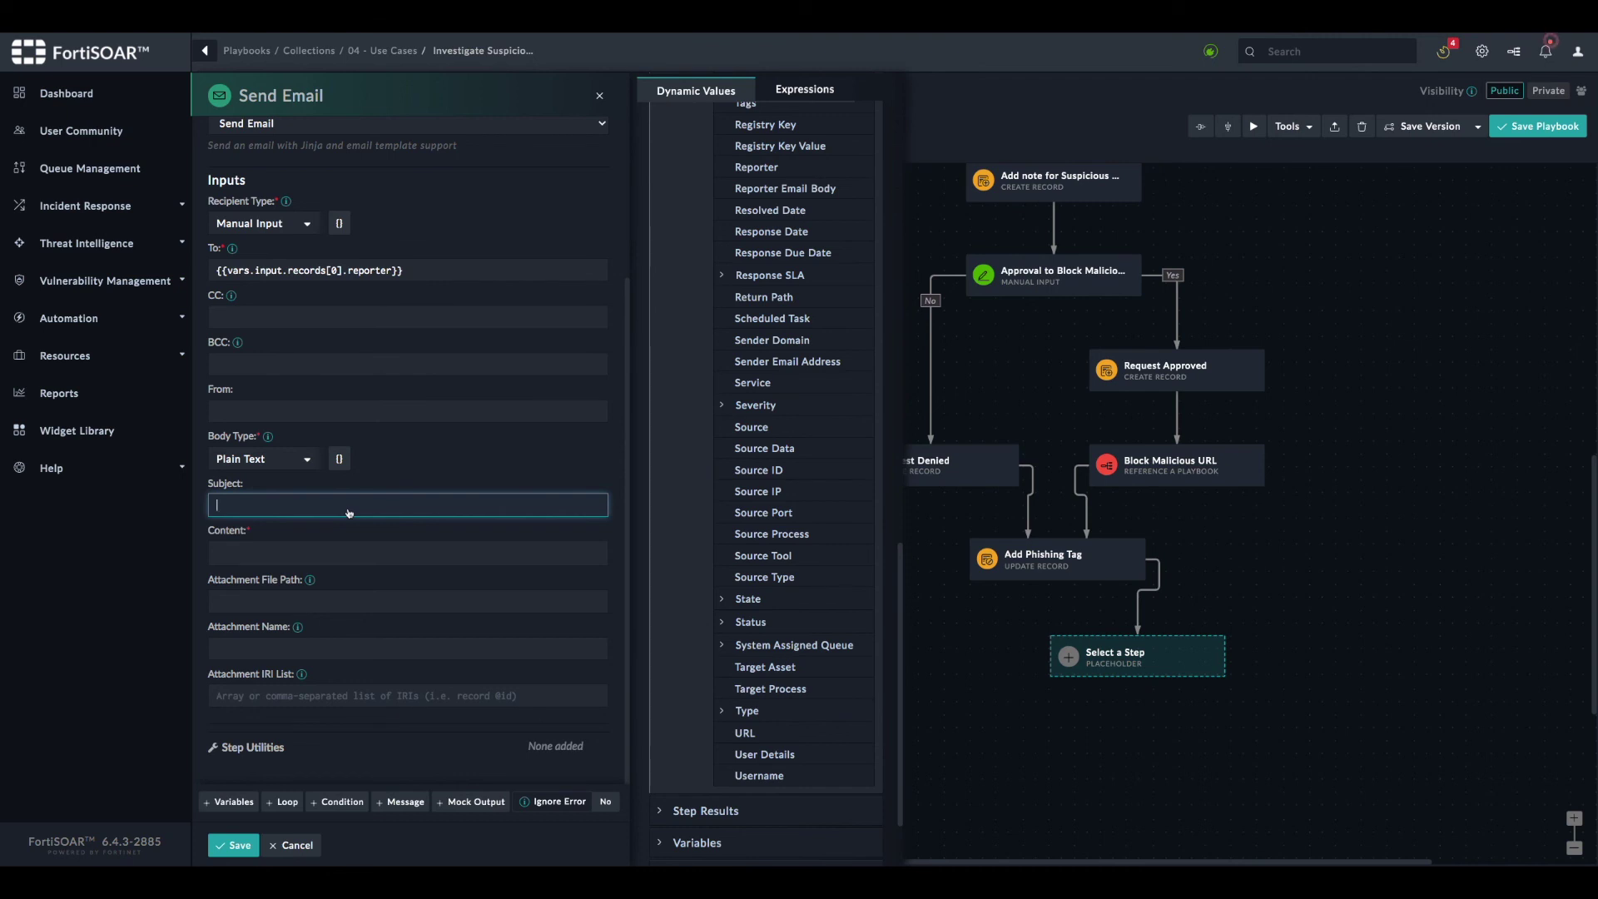
text(Verdict for the email:)
scroll(791, 360, up, 4)
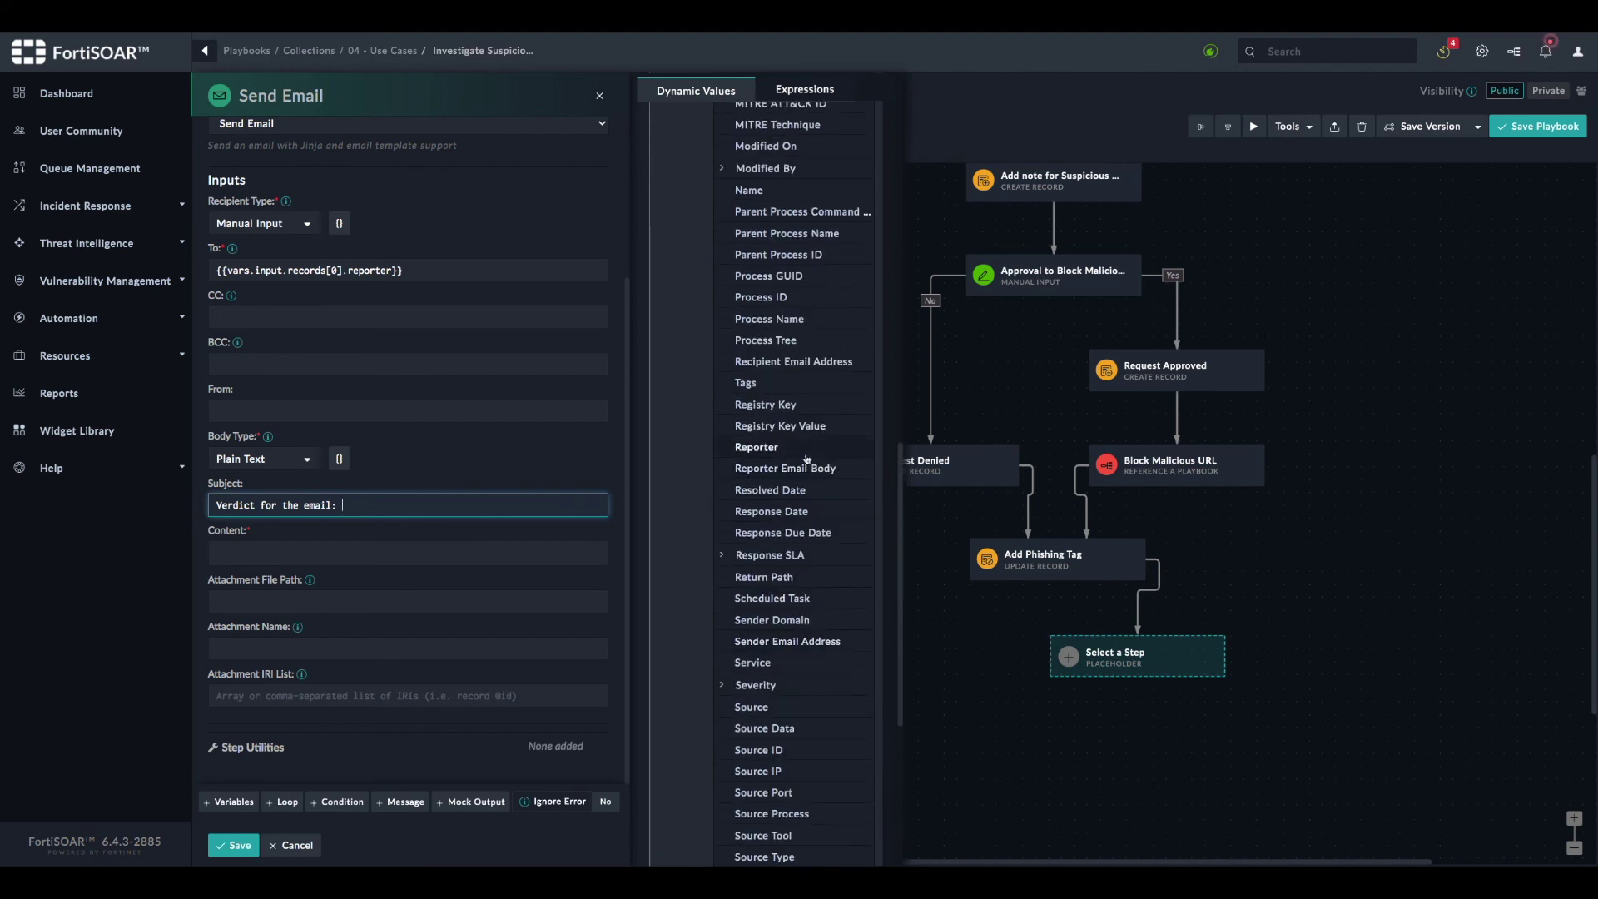
scroll(806, 459, up, 1)
text(:)
scroll(806, 458, down, 5)
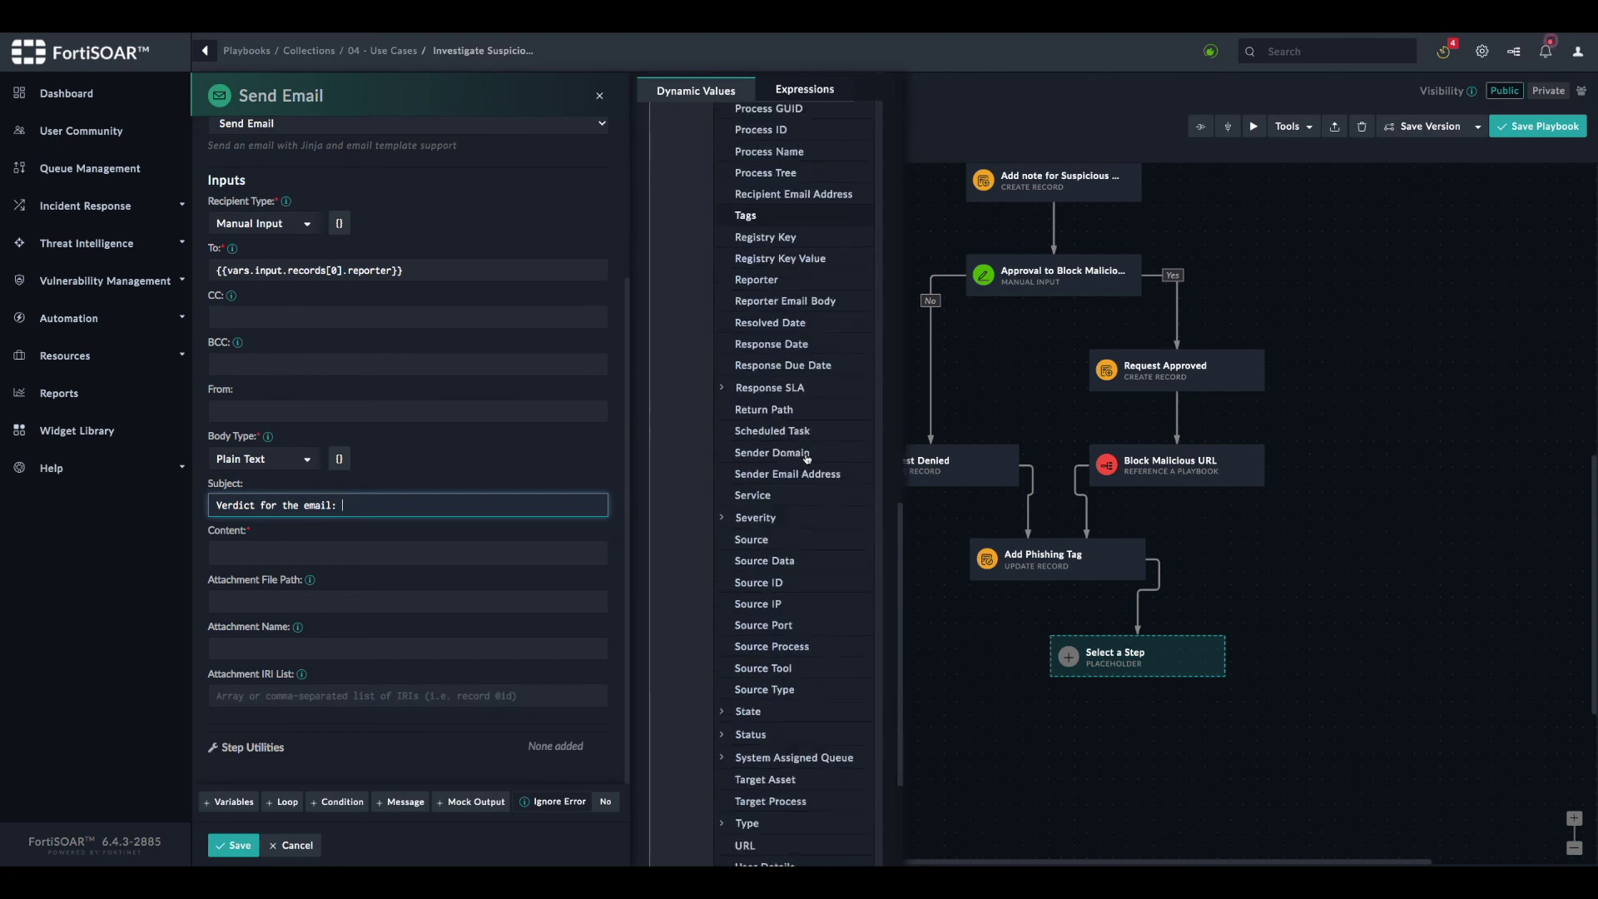
scroll(811, 328, up, 4)
scroll(810, 328, up, 2)
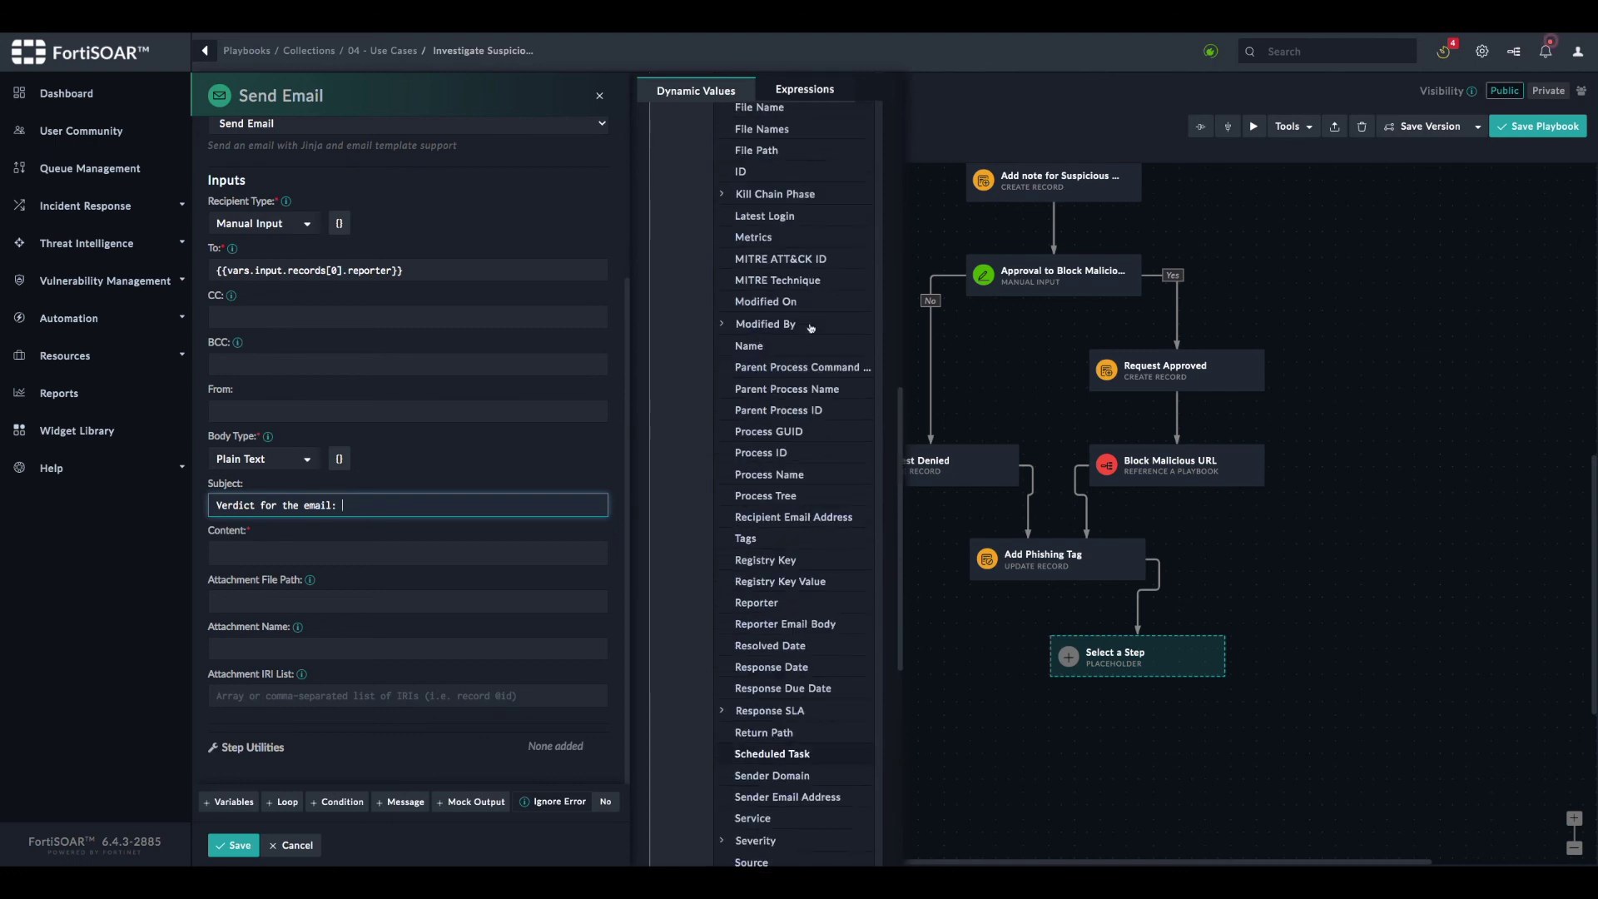
scroll(806, 424, up, 4)
scroll(806, 425, up, 2)
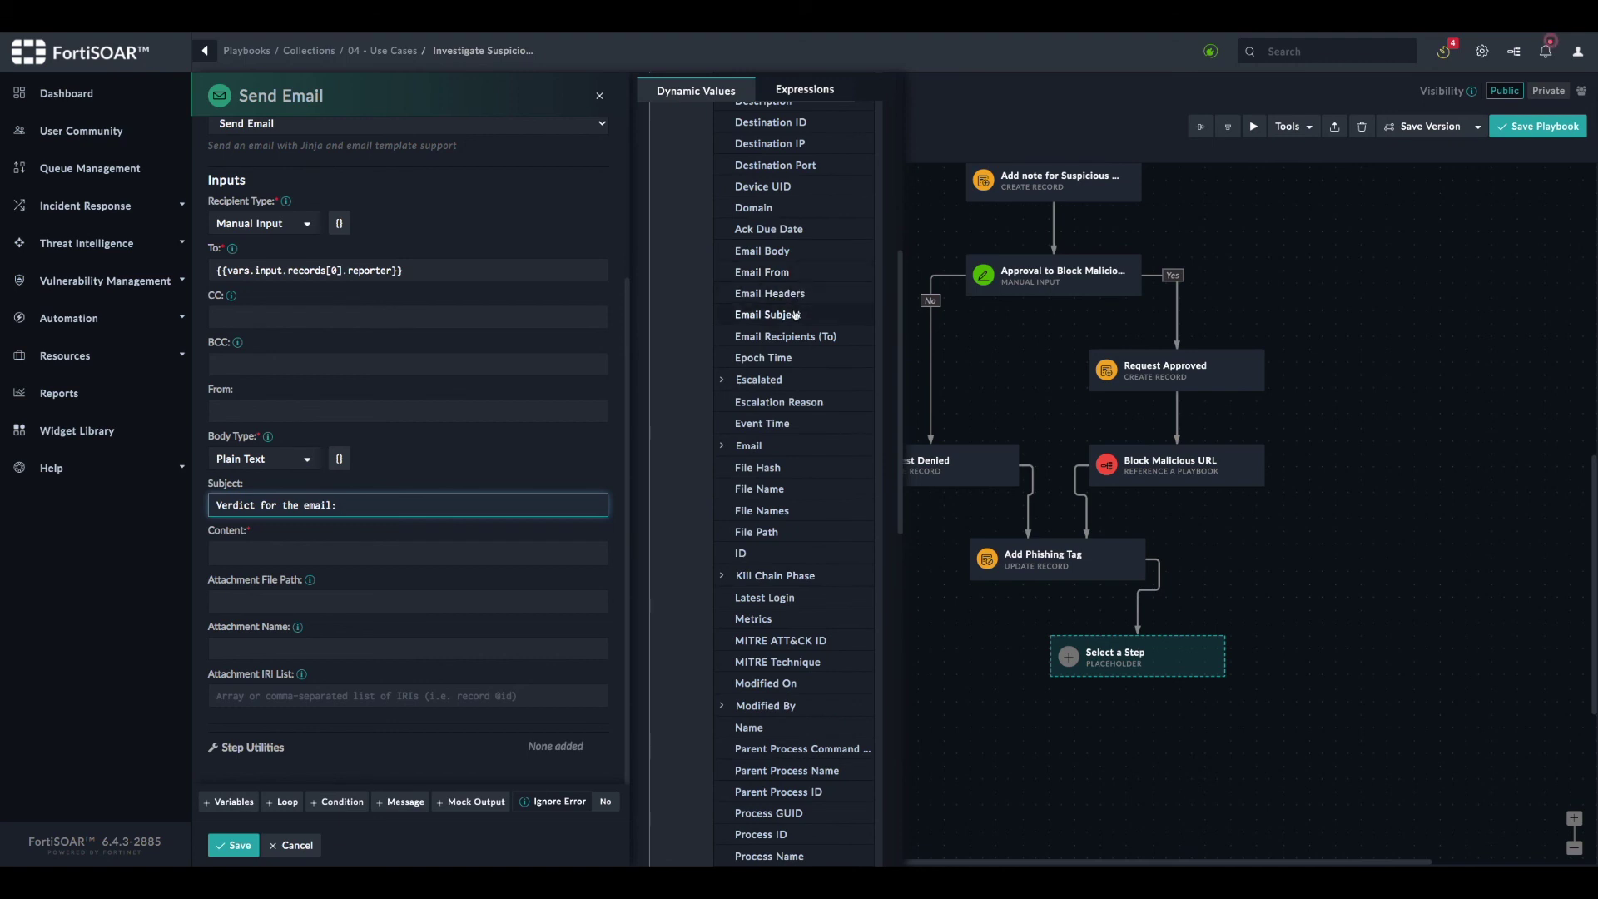
click(796, 316)
click(314, 558)
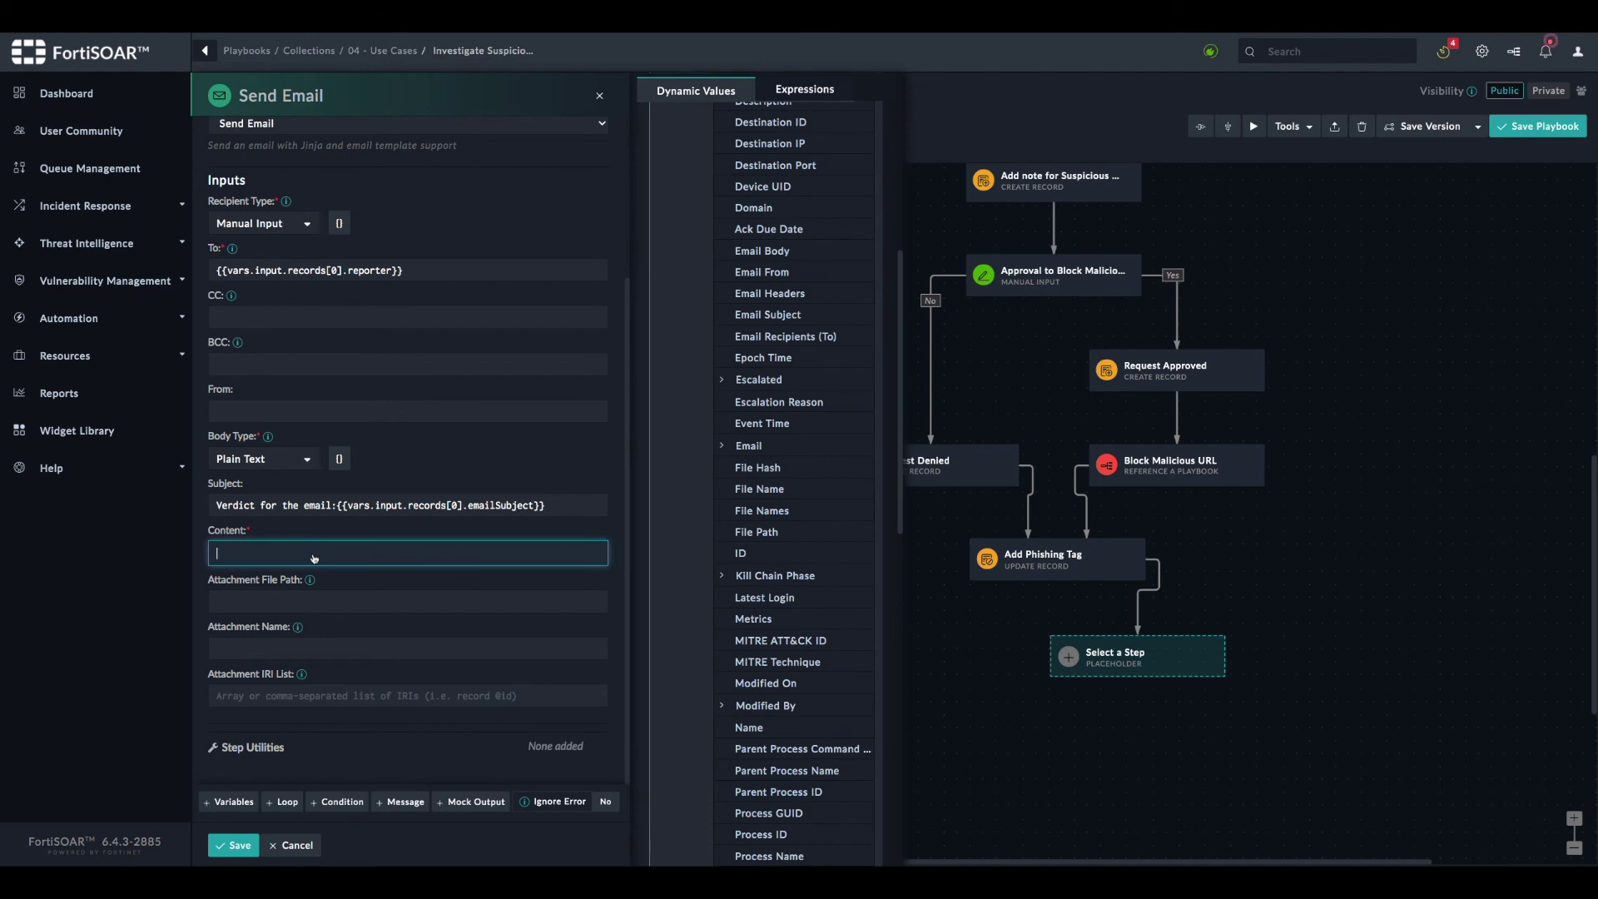
Write the Content saying the subjected email is Malicious and should be deleted, sign '-SOC Team', and save the step
text(The email )
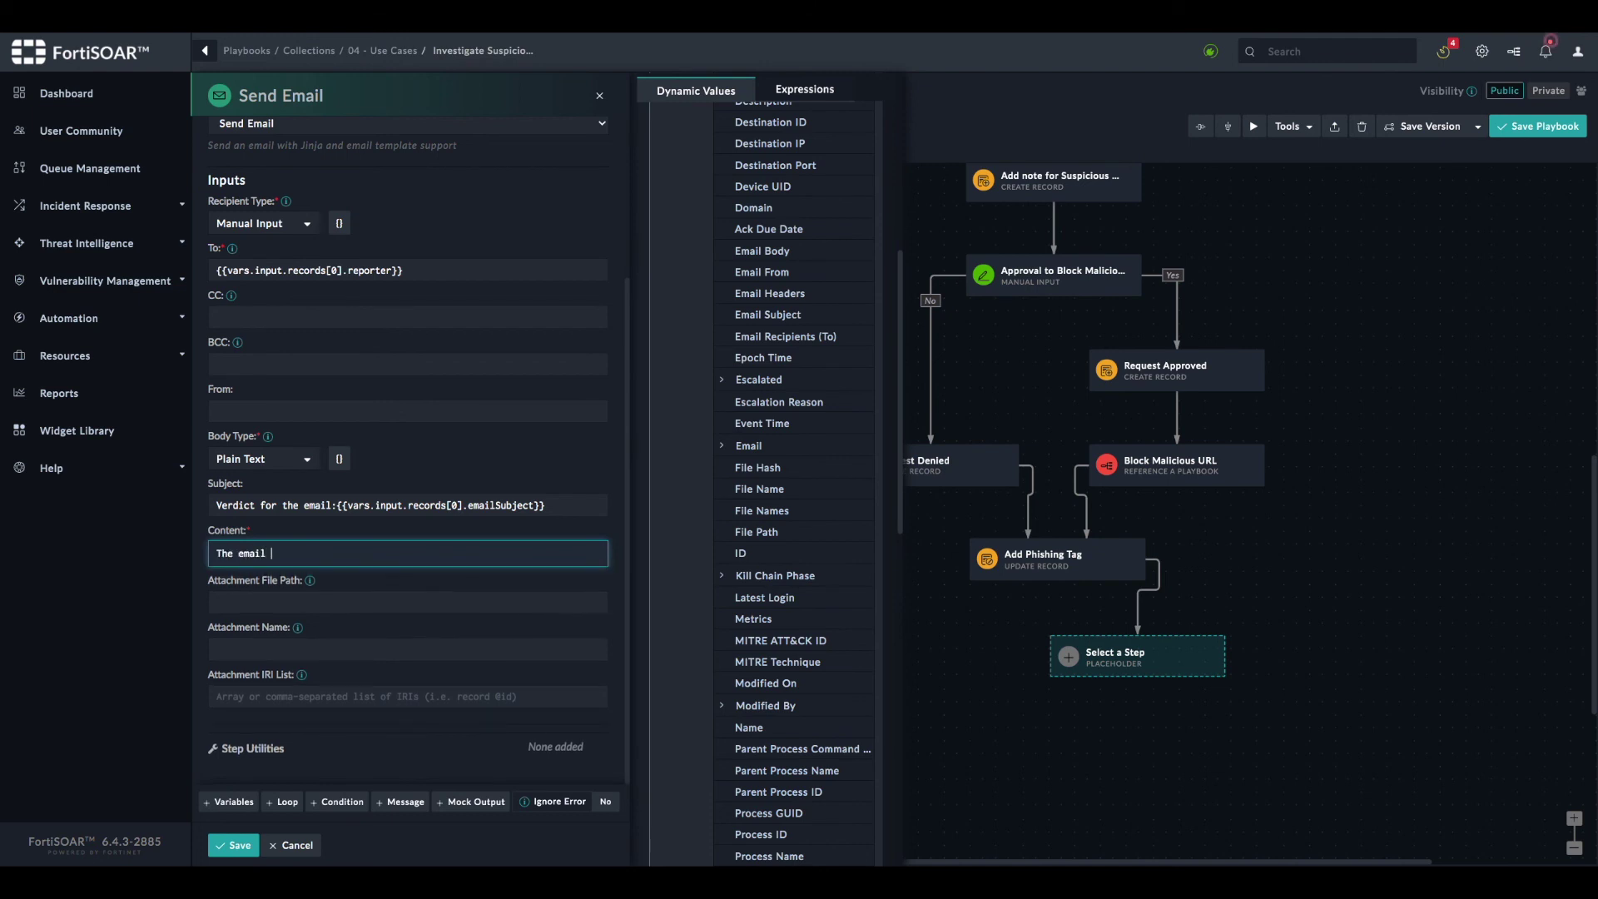
text(with the subject above has been found Malicious)
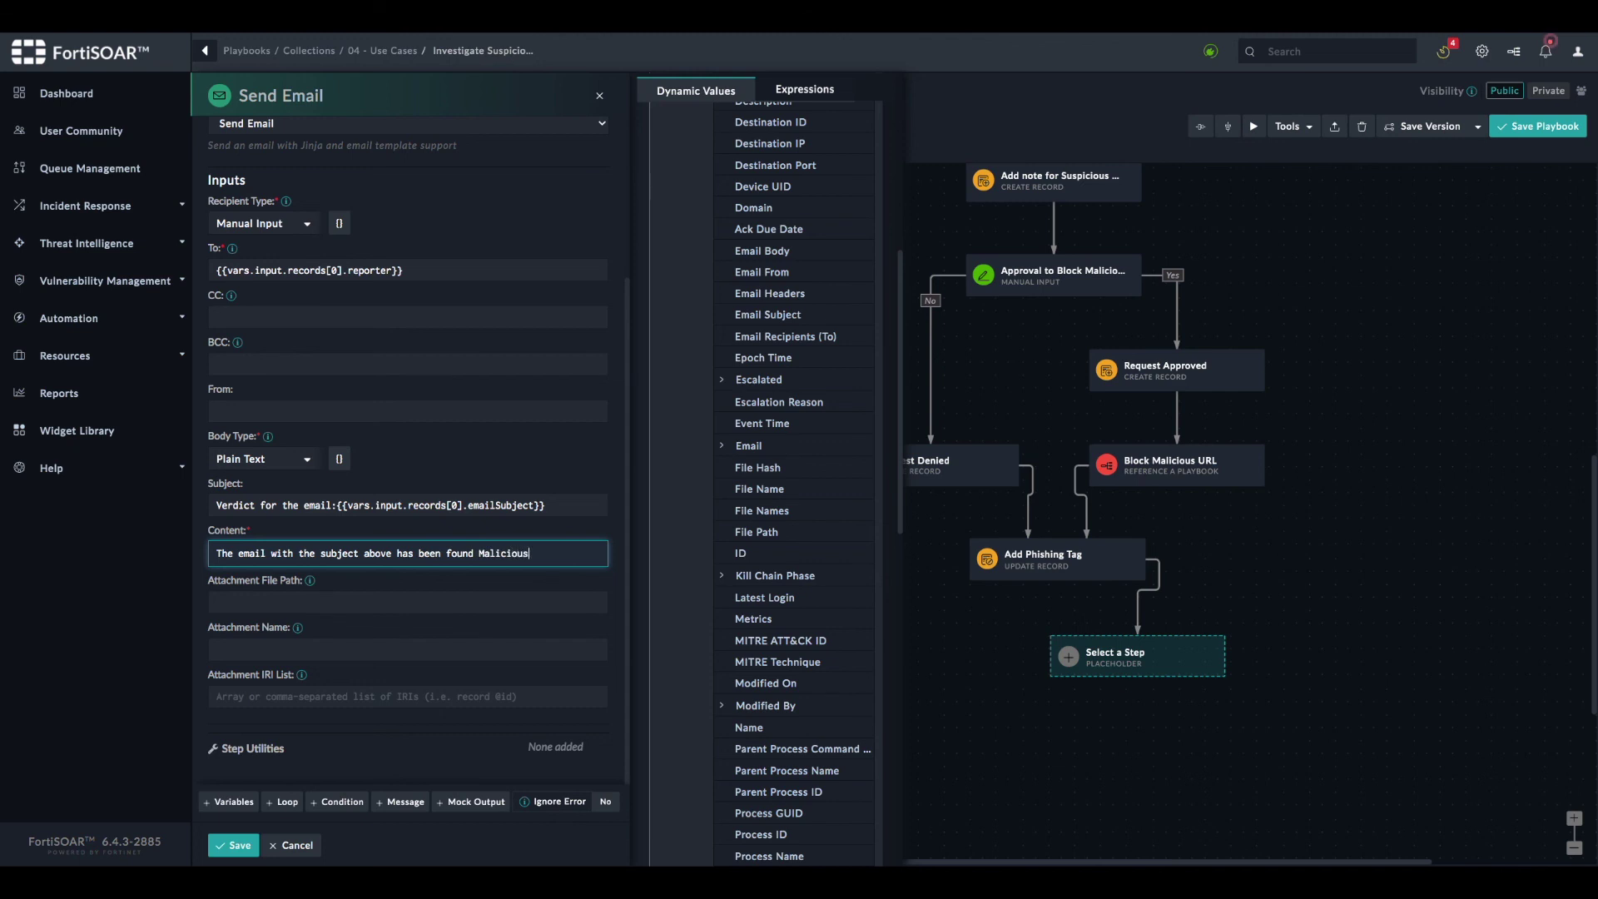
text(, please delete)
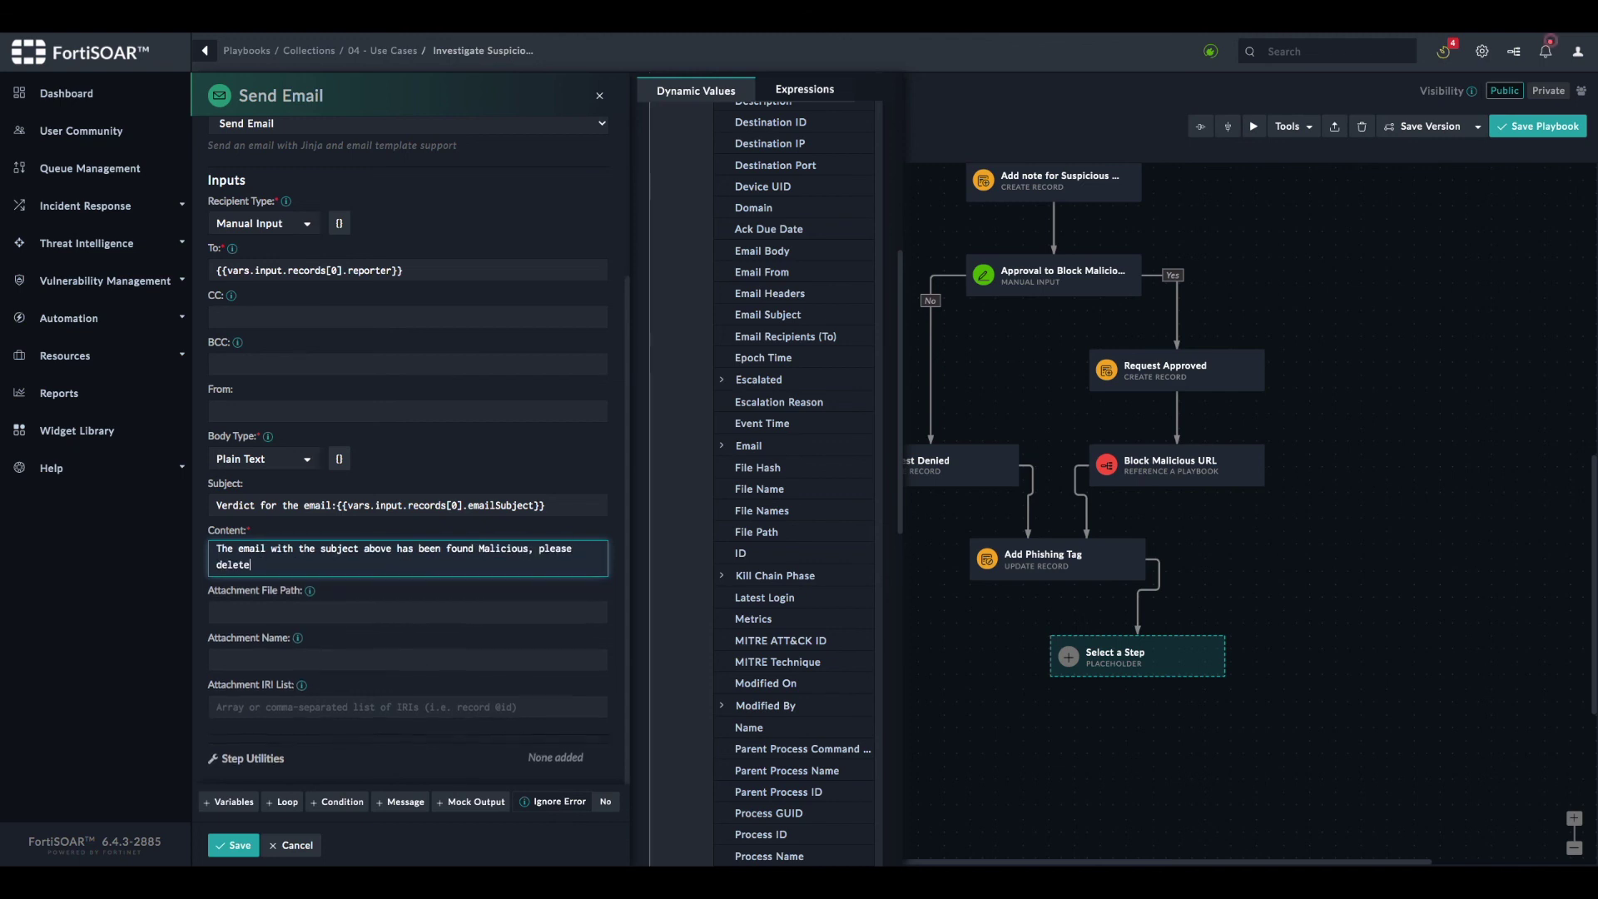
text( it from your )
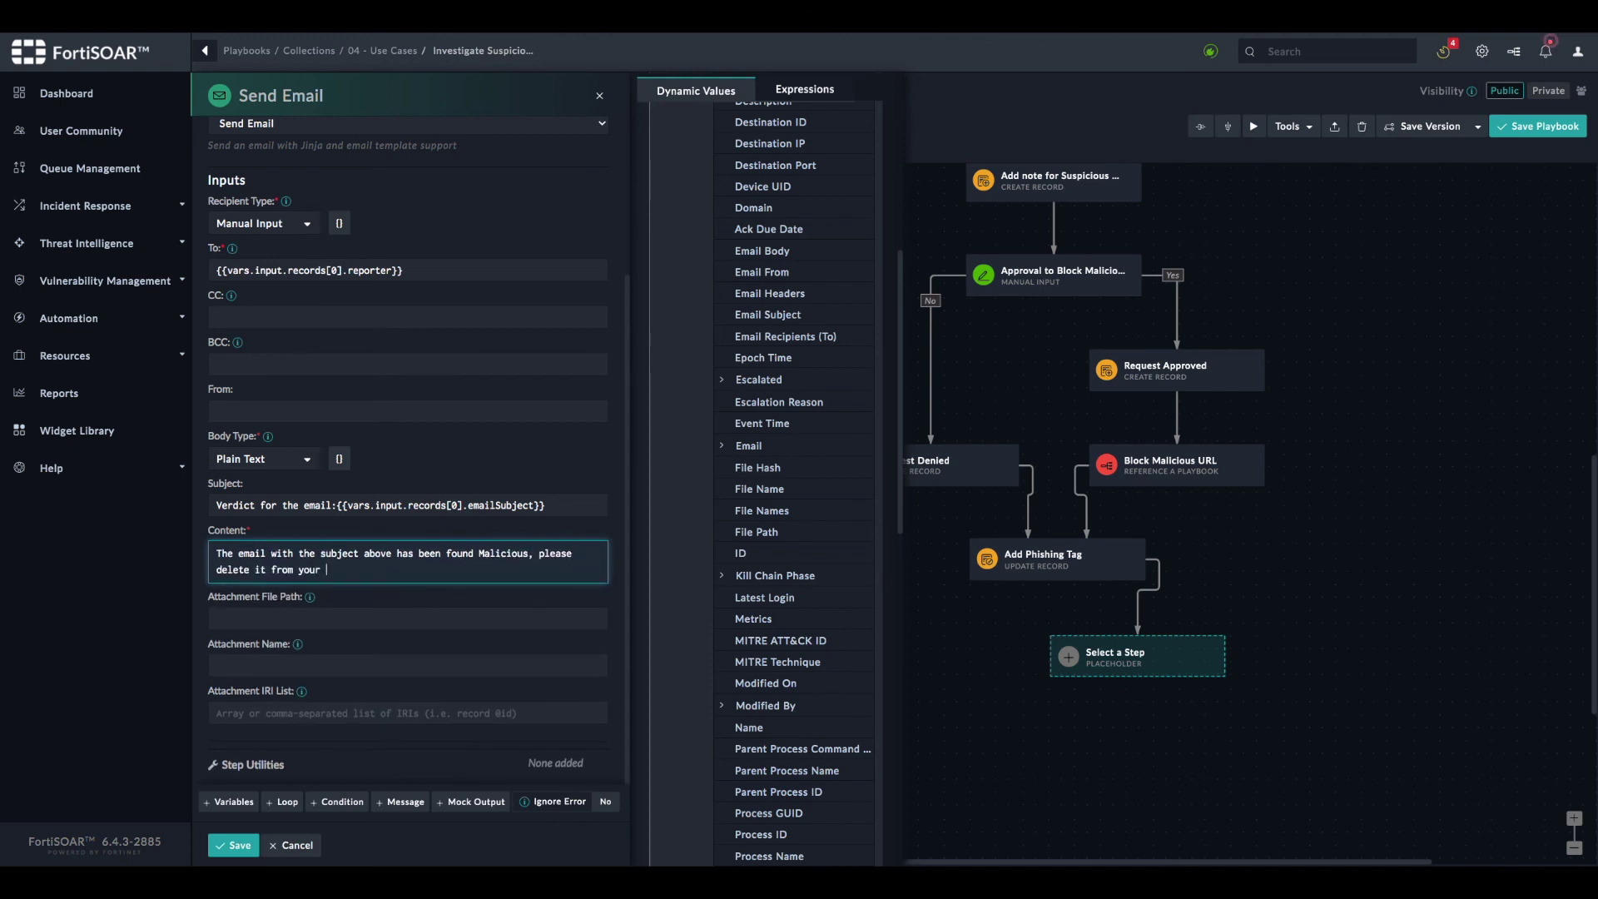
text(mailbn)
text(ox)
text(ox)
text(.)
key(Return)
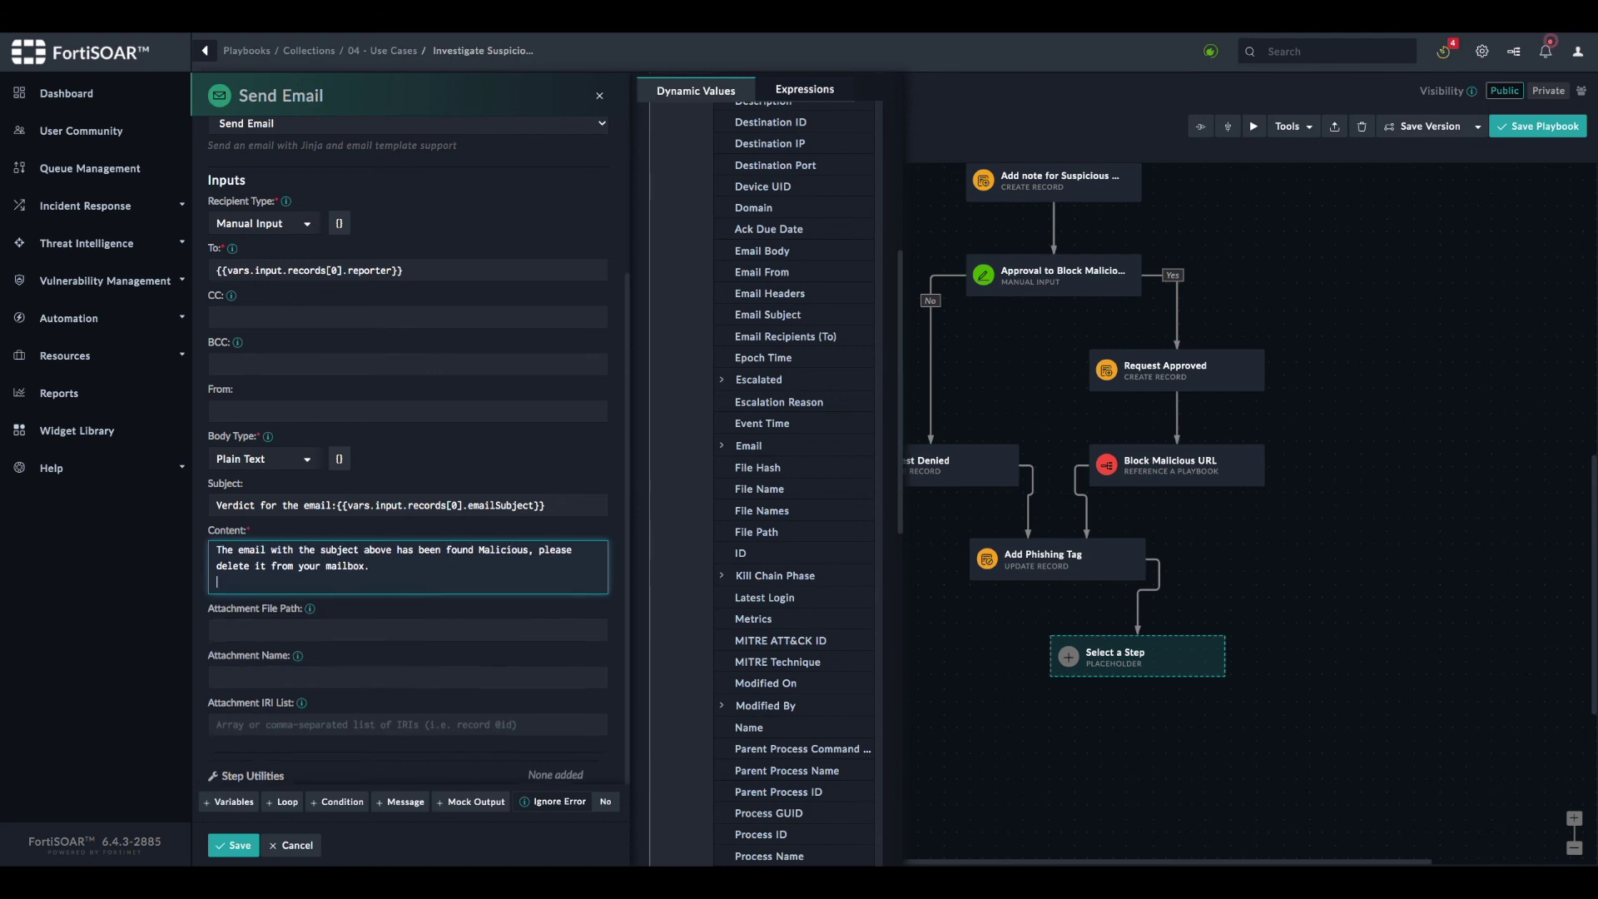
text(-SOC )
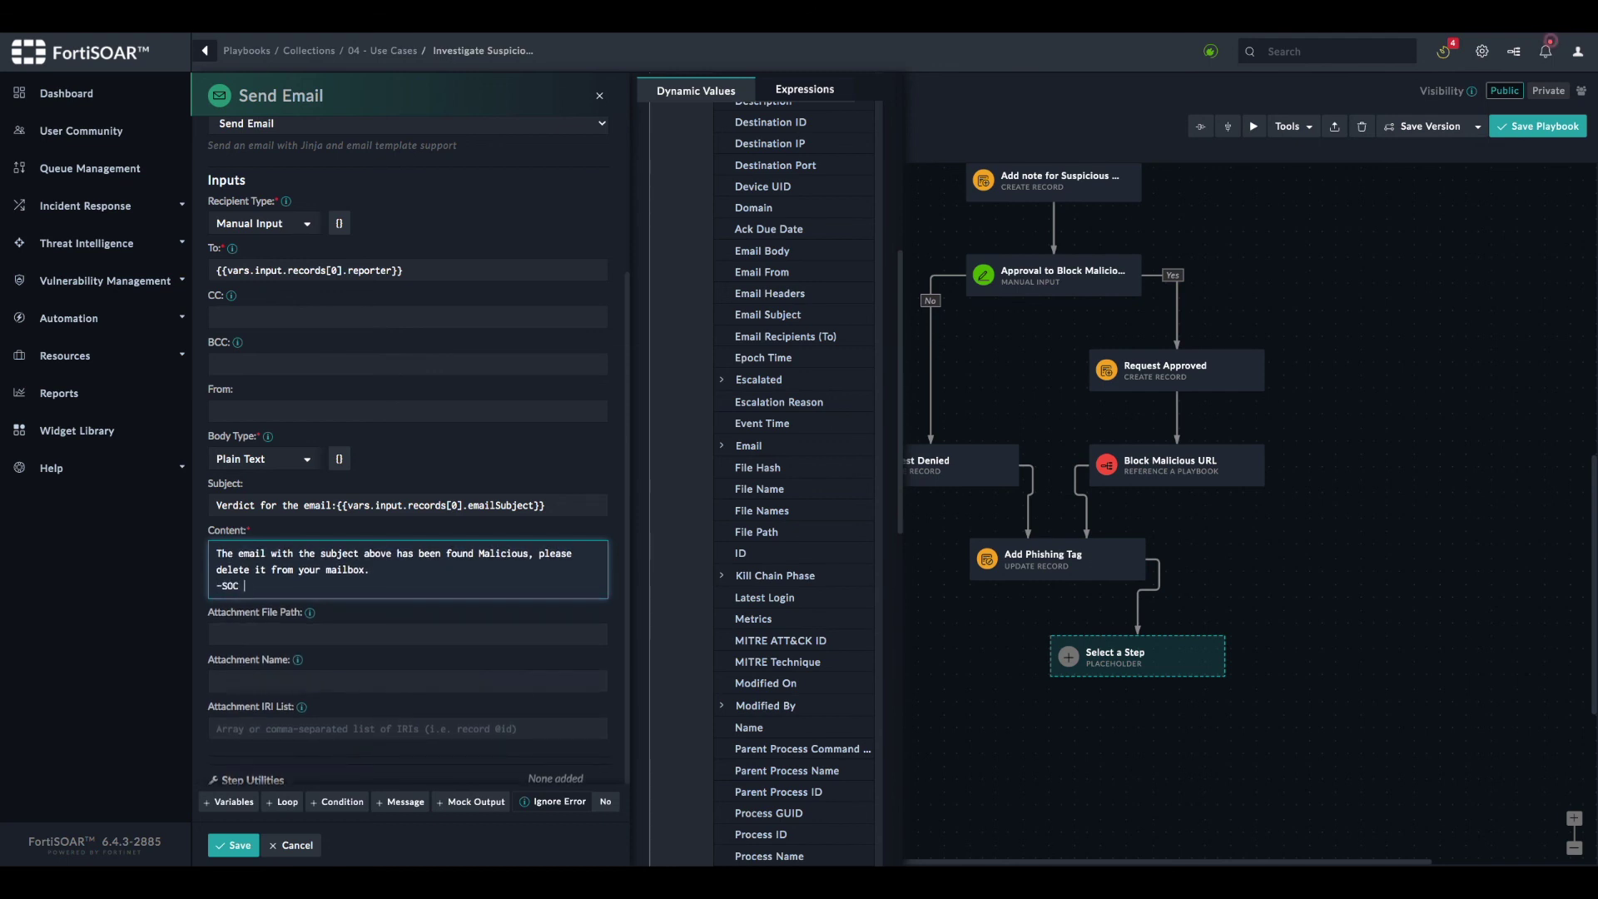
text(Team)
scroll(316, 557, down, 1)
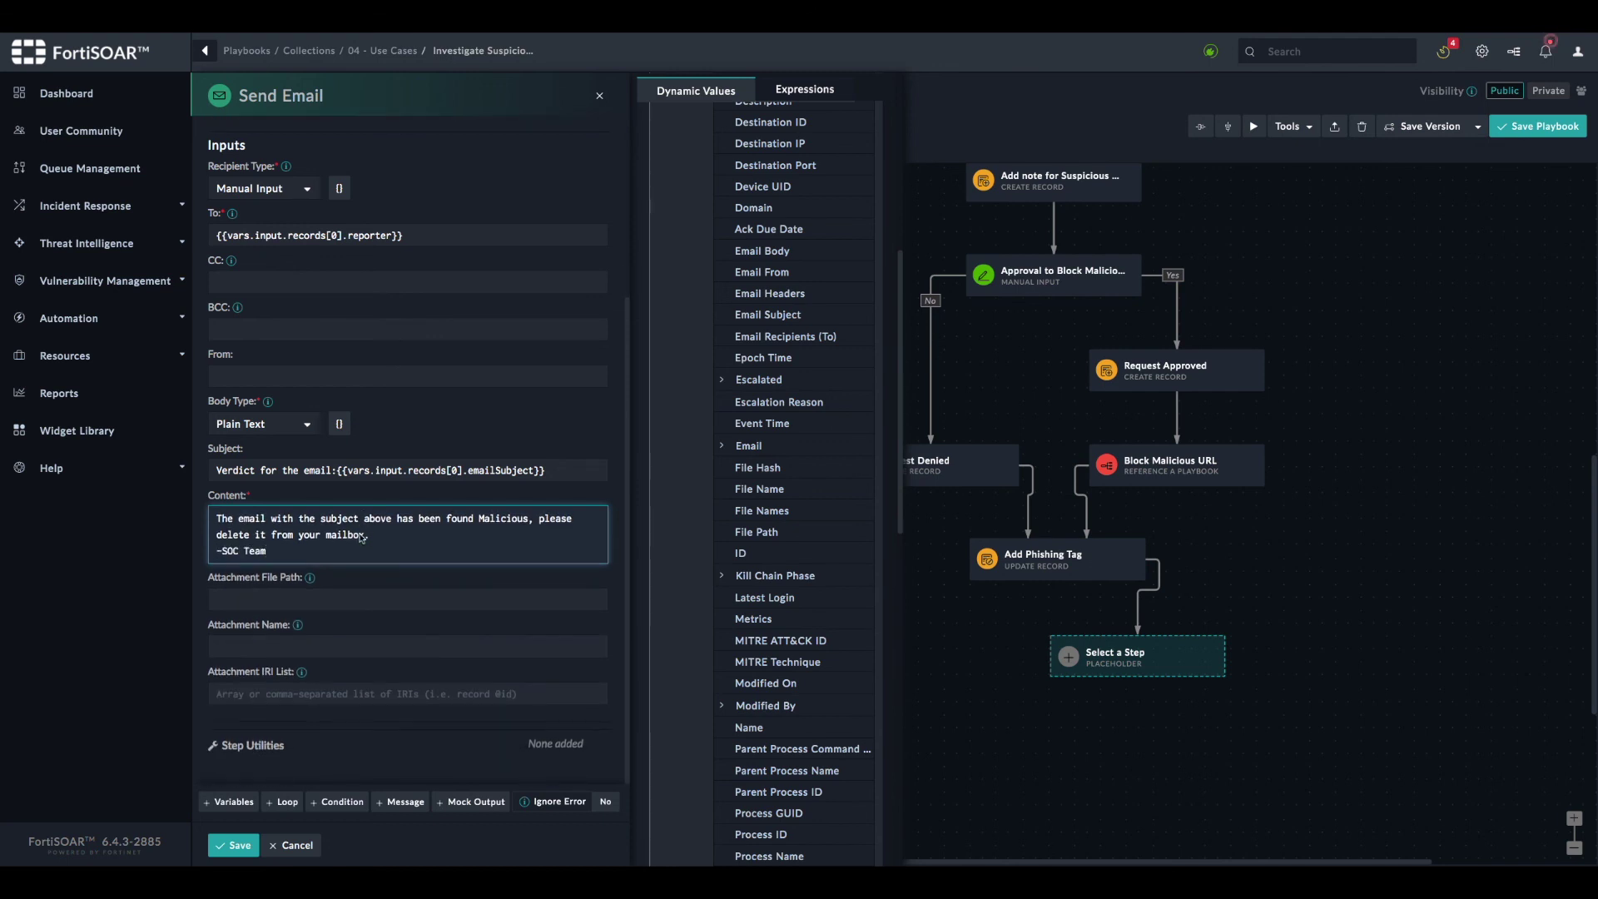
click(237, 846)
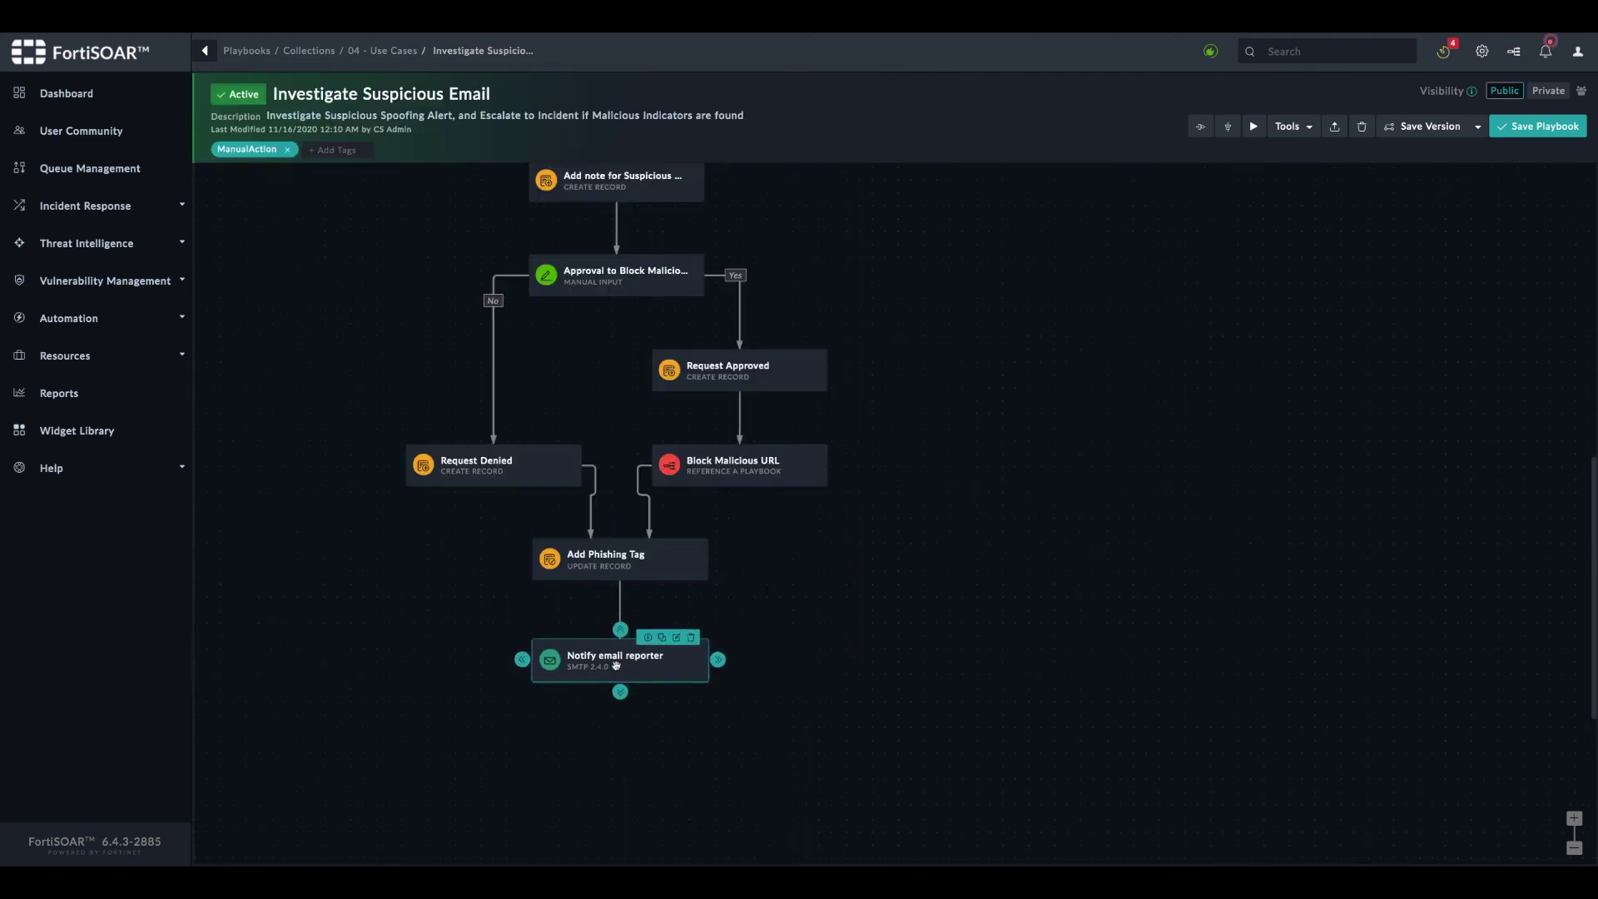
Save the Investigate Suspicious Email playbook with its new Notify email reporter step
click(1530, 129)
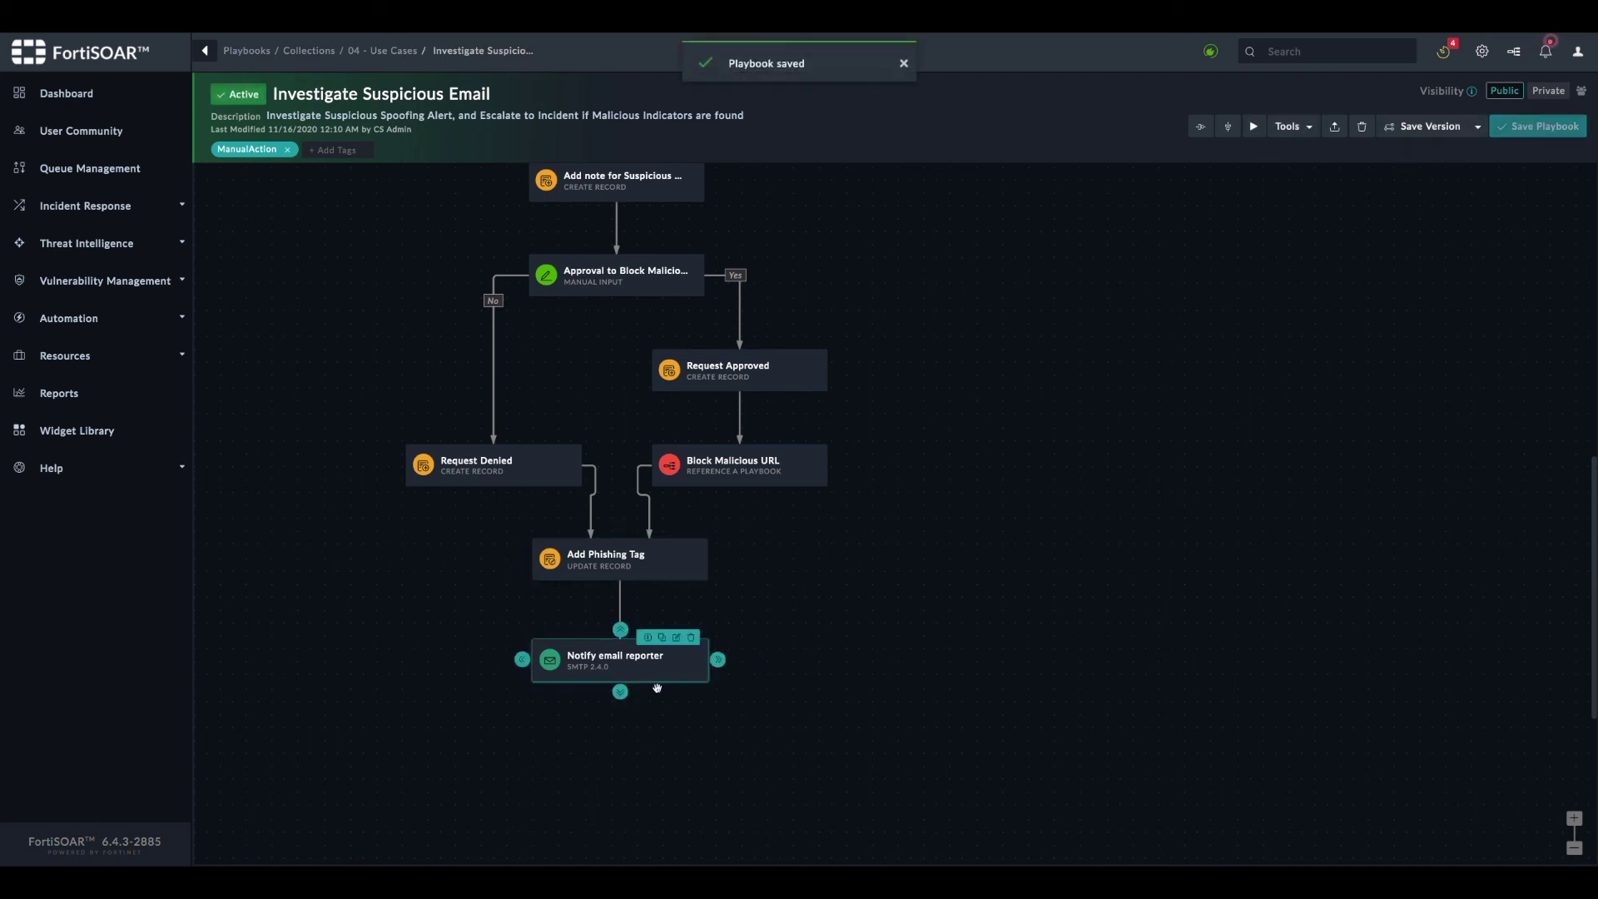
scroll(657, 687, up, 10)
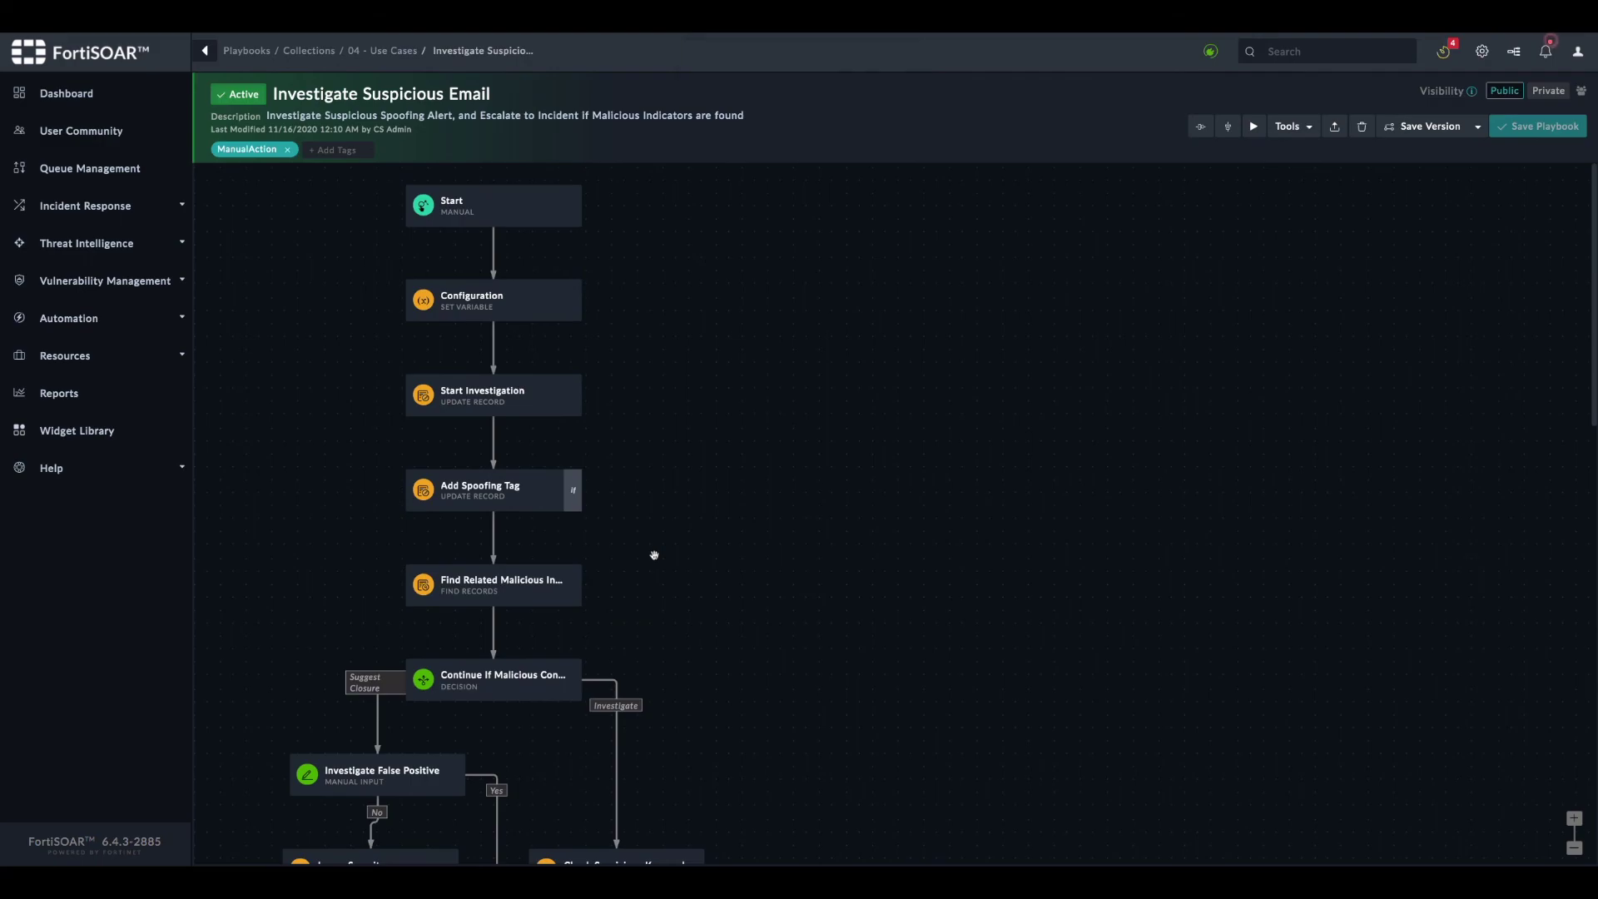